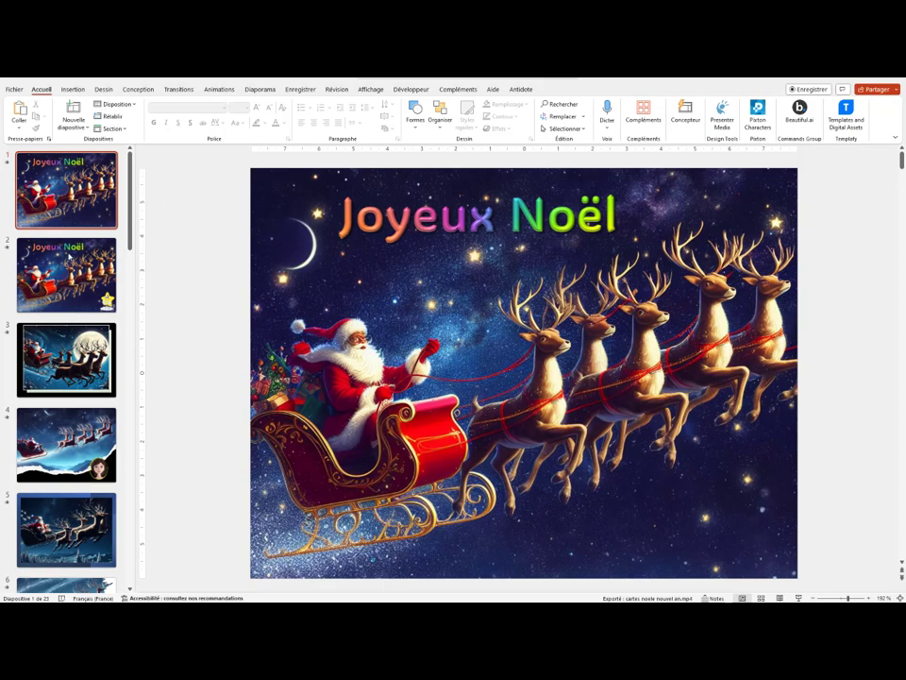
Create a new presentation and give its slide the empty Vide layout
scroll(61, 231, "down", 3)
scroll(66, 245, "down", 3)
scroll(69, 254, "down", 3)
scroll(68, 255, "down", 5)
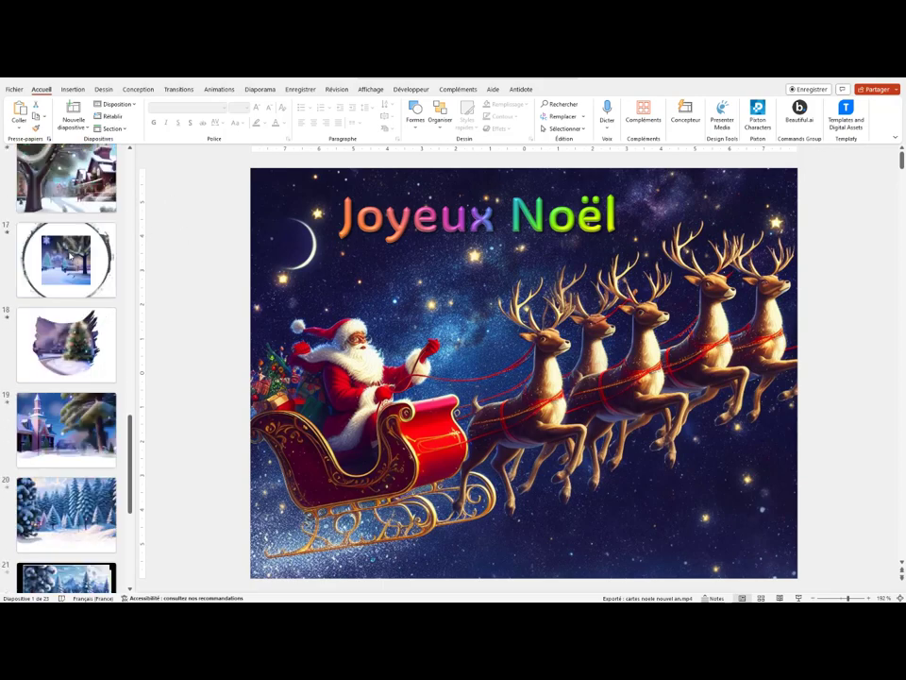
scroll(71, 320, "down", 5)
scroll(71, 376, "up", 10)
scroll(45, 392, "up", 10)
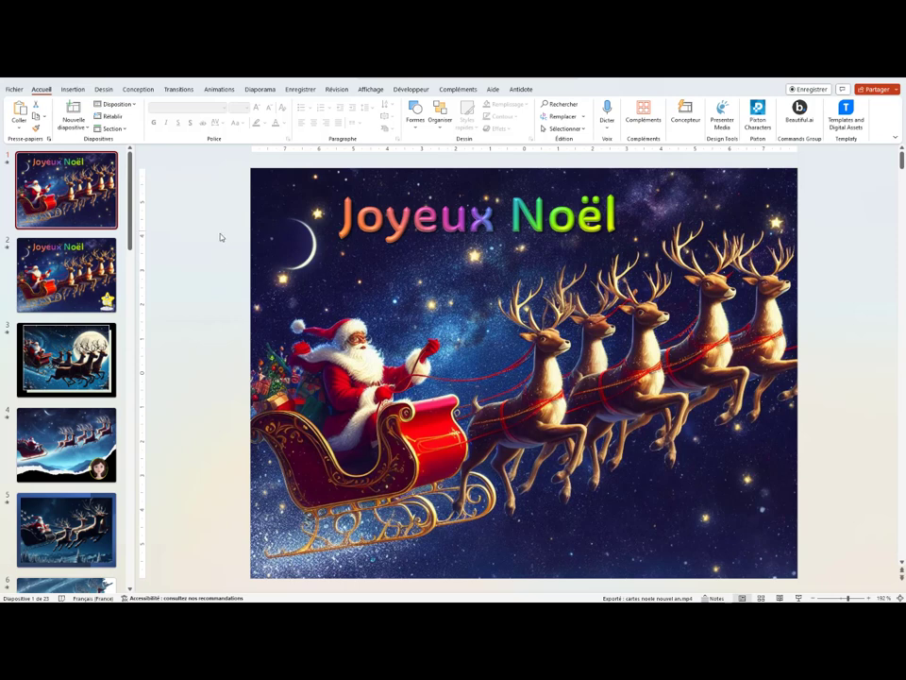
left_click(14, 90)
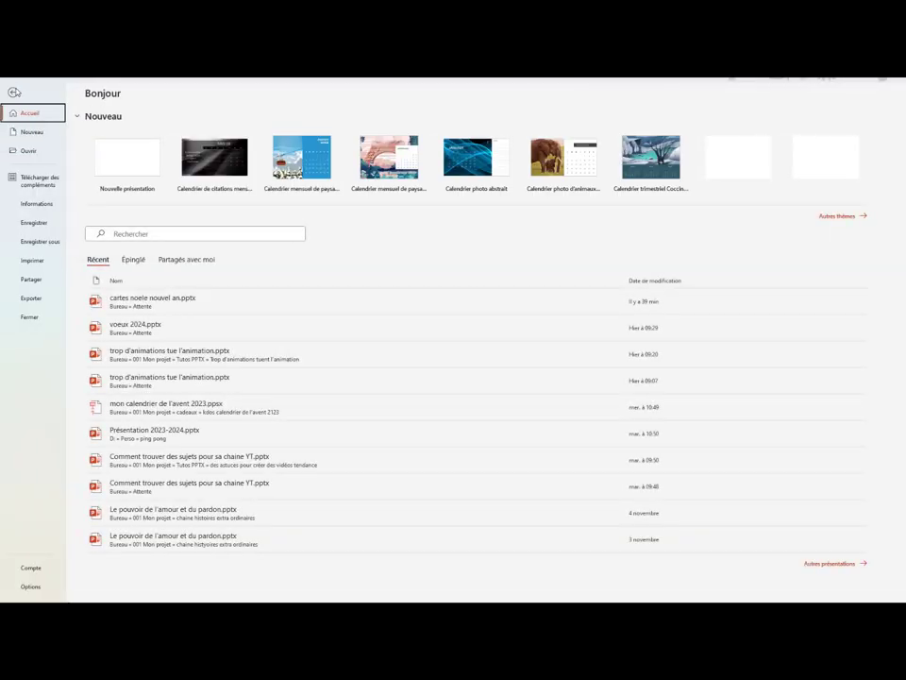
left_click(118, 152)
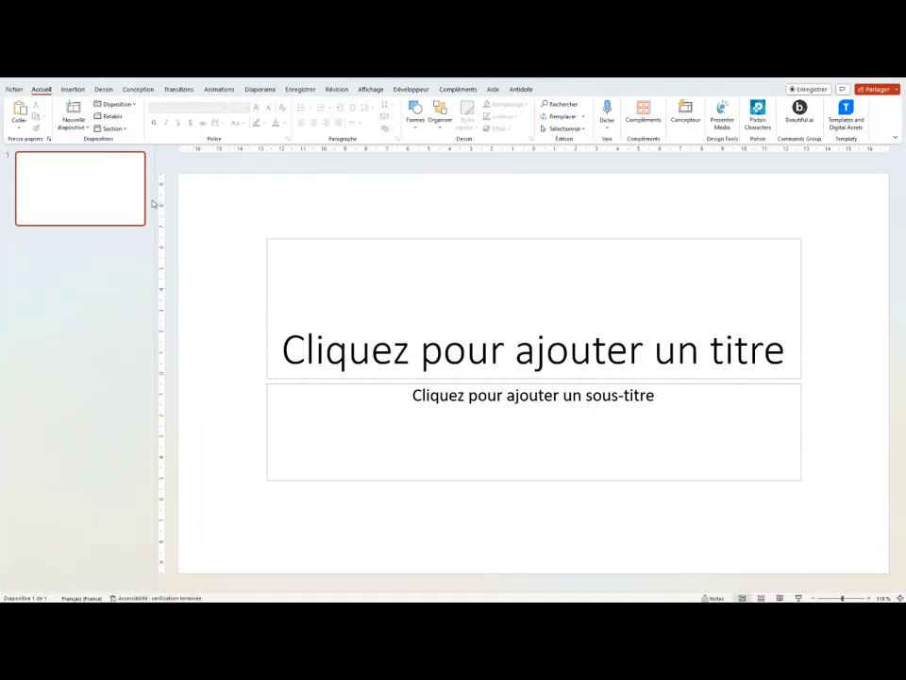
left_click(135, 105)
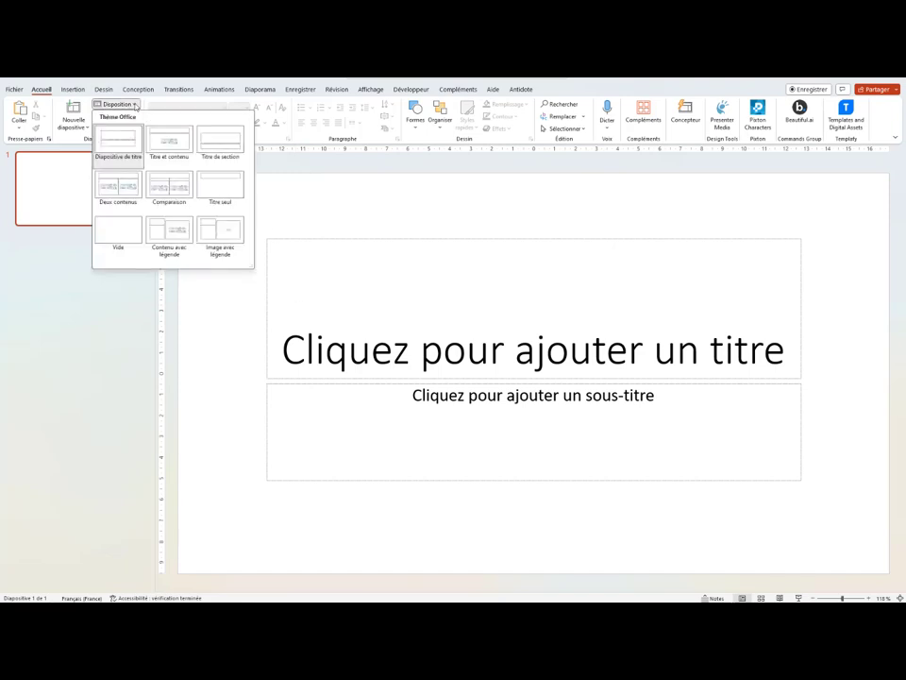
left_click(136, 253)
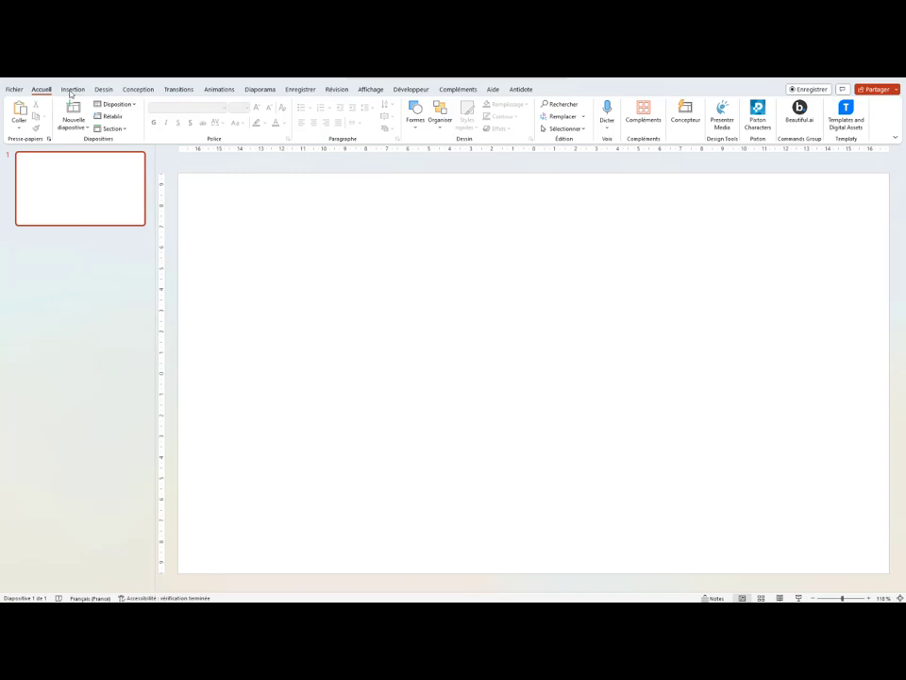
Set a custom portrait slide size of 13,867 × 19,05 cm, ensuring content fits
left_click(137, 89)
left_click(765, 117)
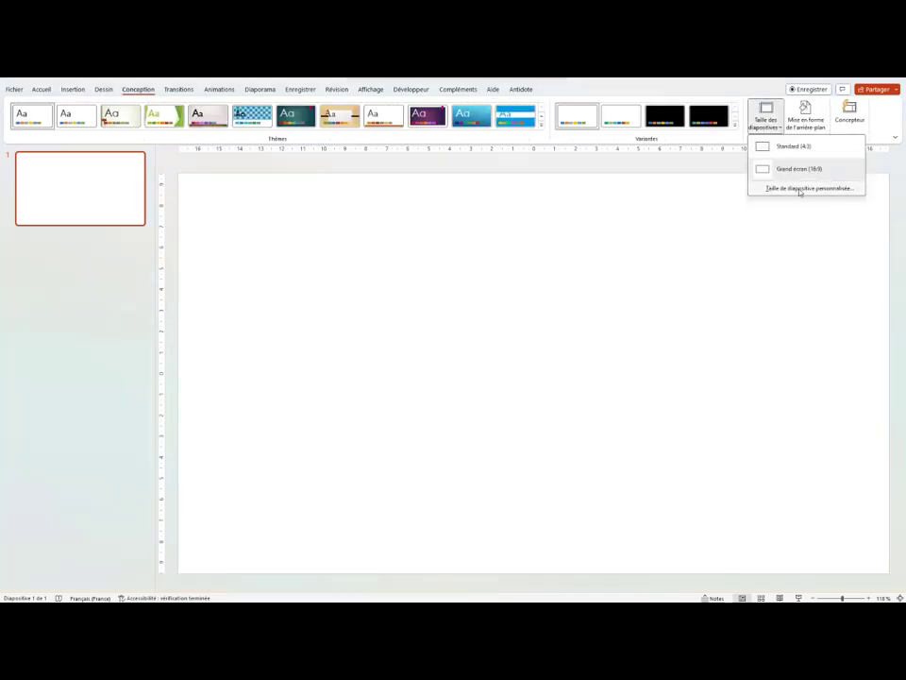
left_click(801, 189)
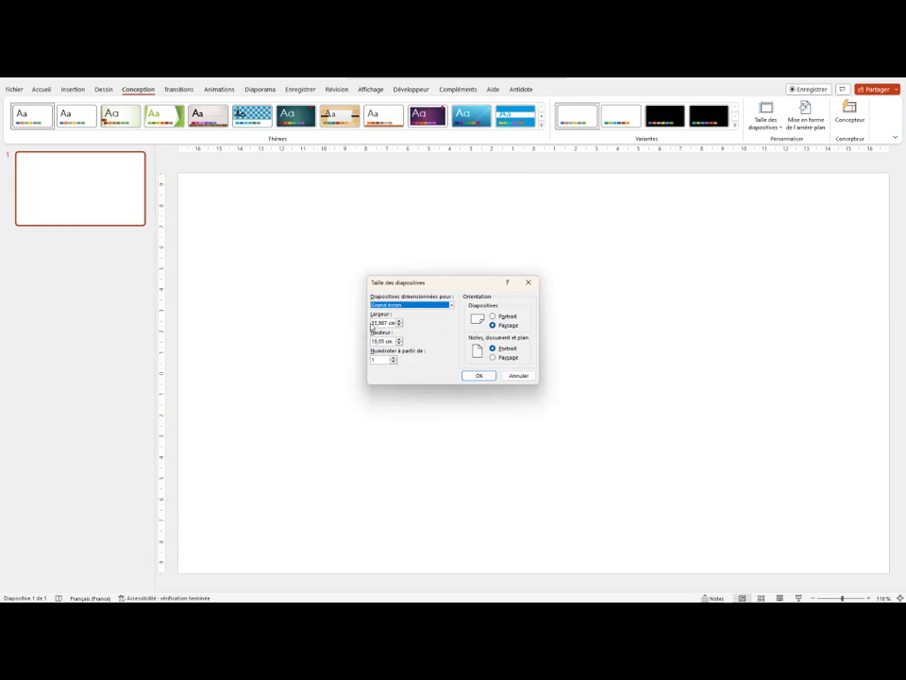
left_click(382, 333)
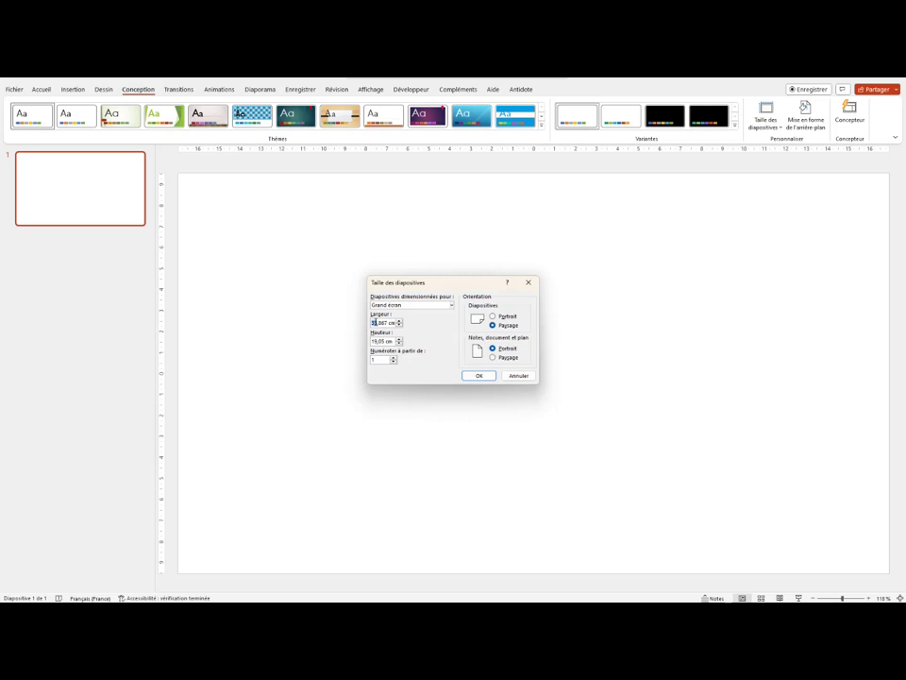
left_click(374, 321)
key("BackSpace")
type("15")
left_click(477, 375)
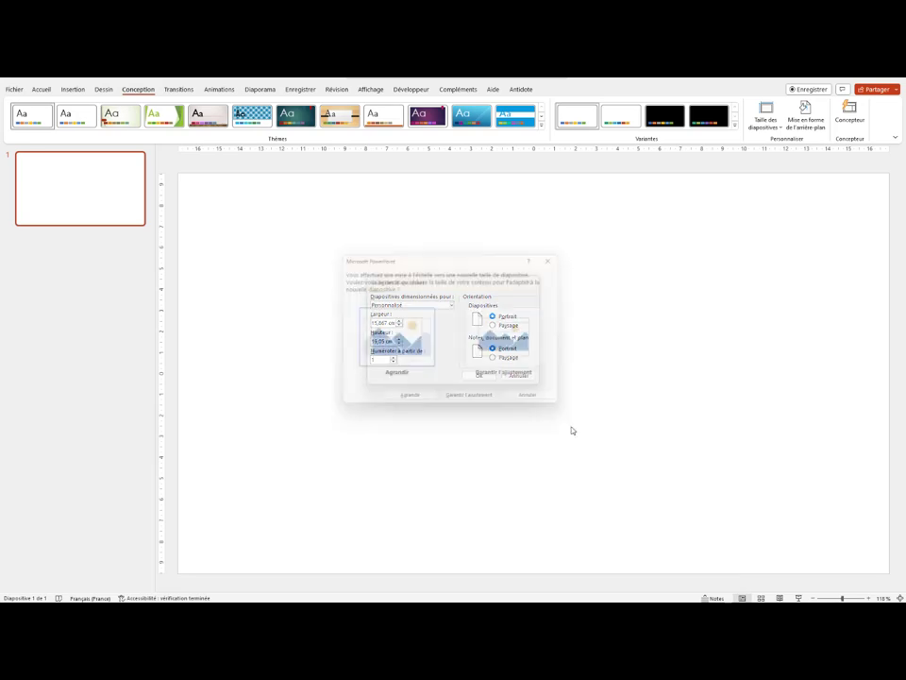
left_click(512, 342)
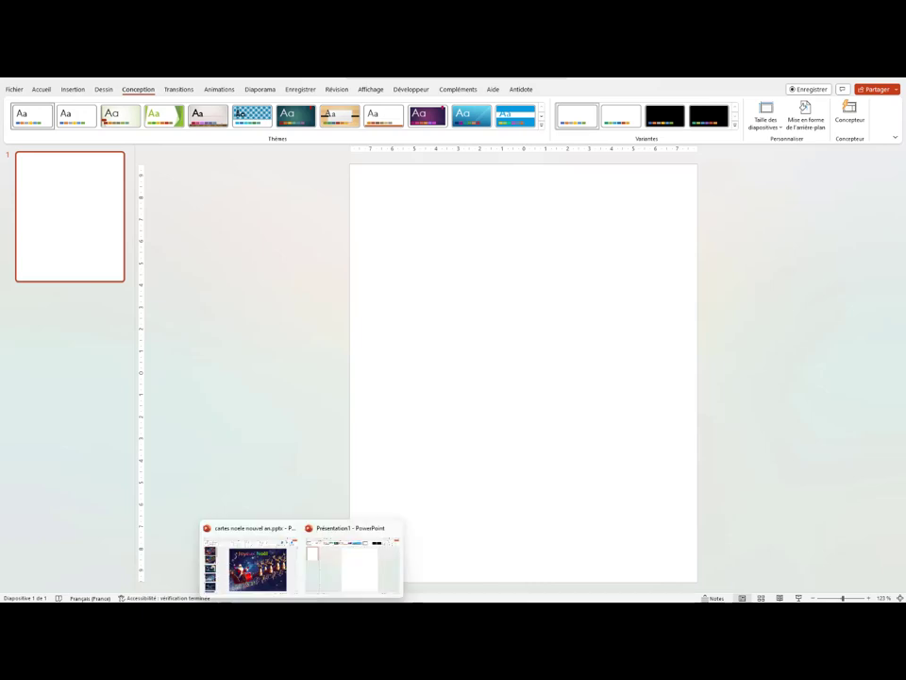
Copy the Joyeux Noël sleigh slide from the Christmas card presentation
left_click(256, 568)
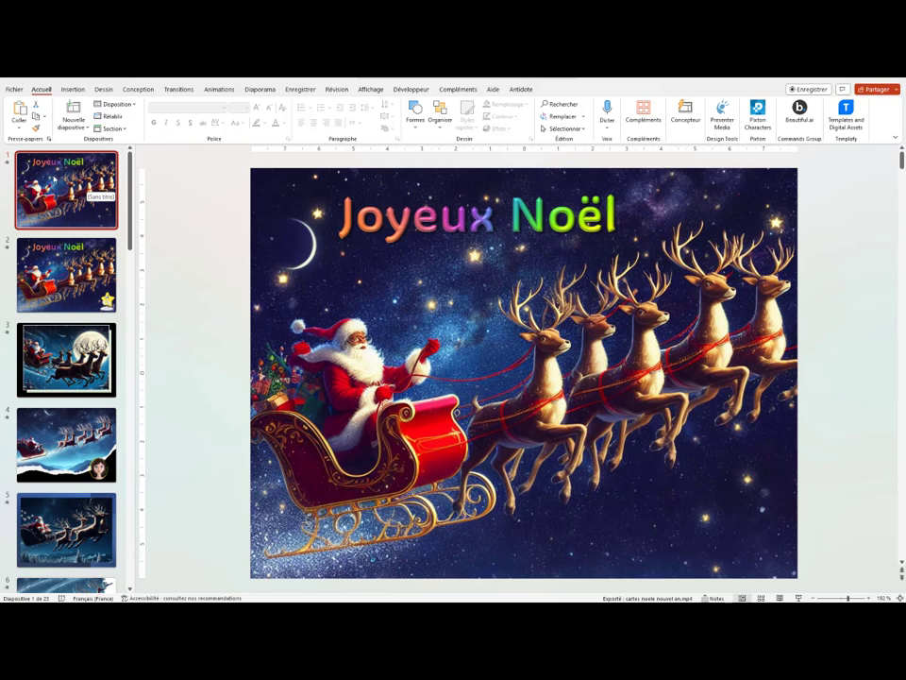
right_click(45, 176)
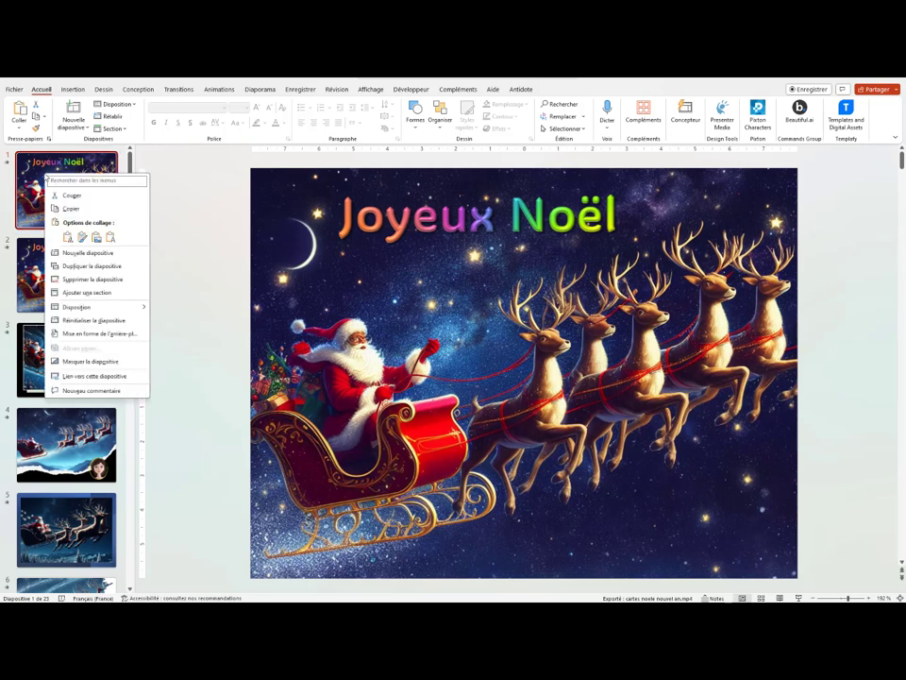
left_click(88, 214)
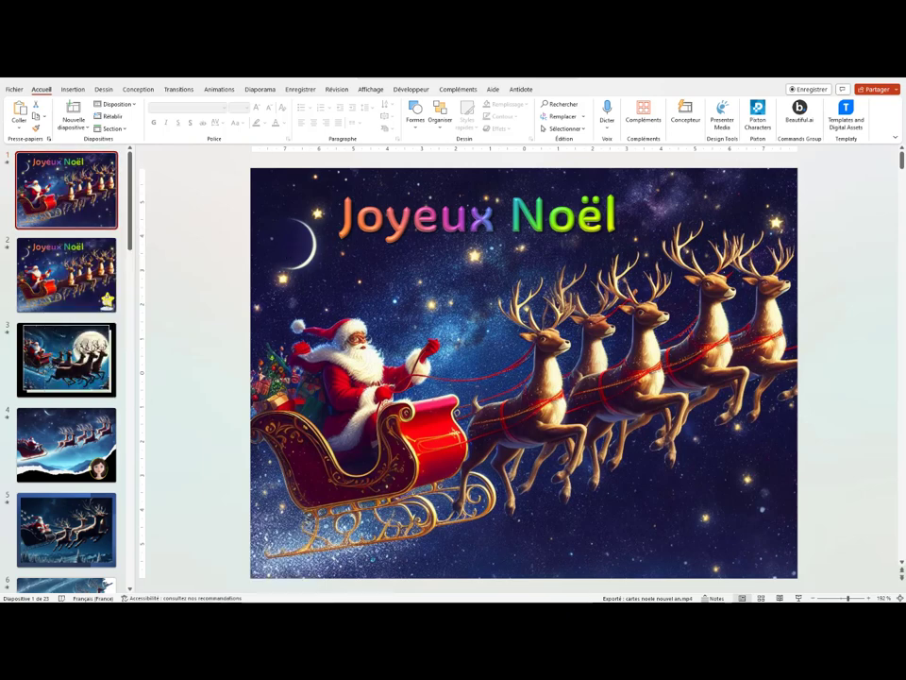
Paste the slide into the new presentation, keeping its source formatting
left_click(345, 573)
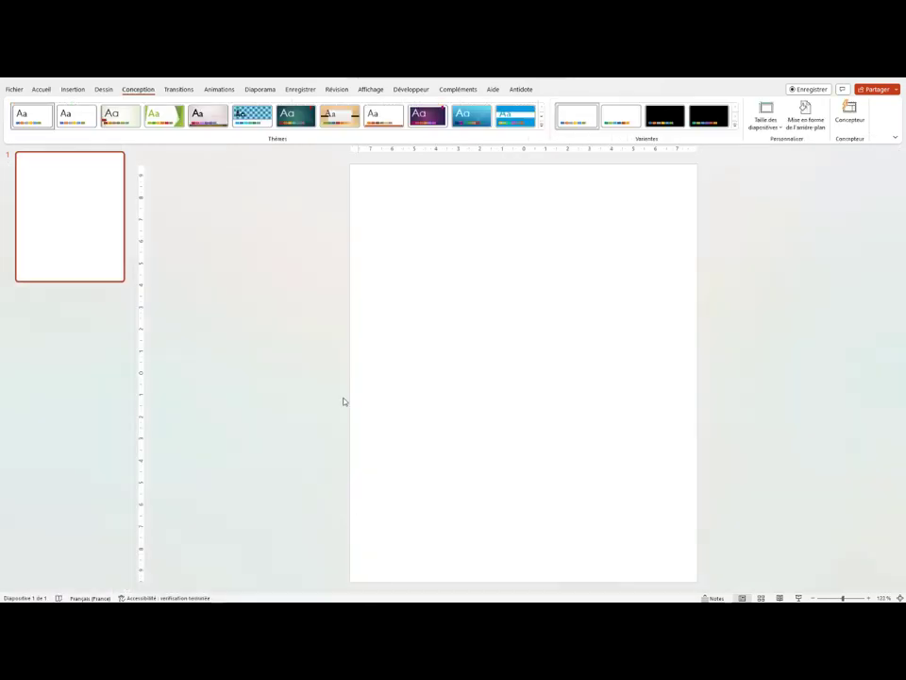
left_click(41, 89)
right_click(70, 191)
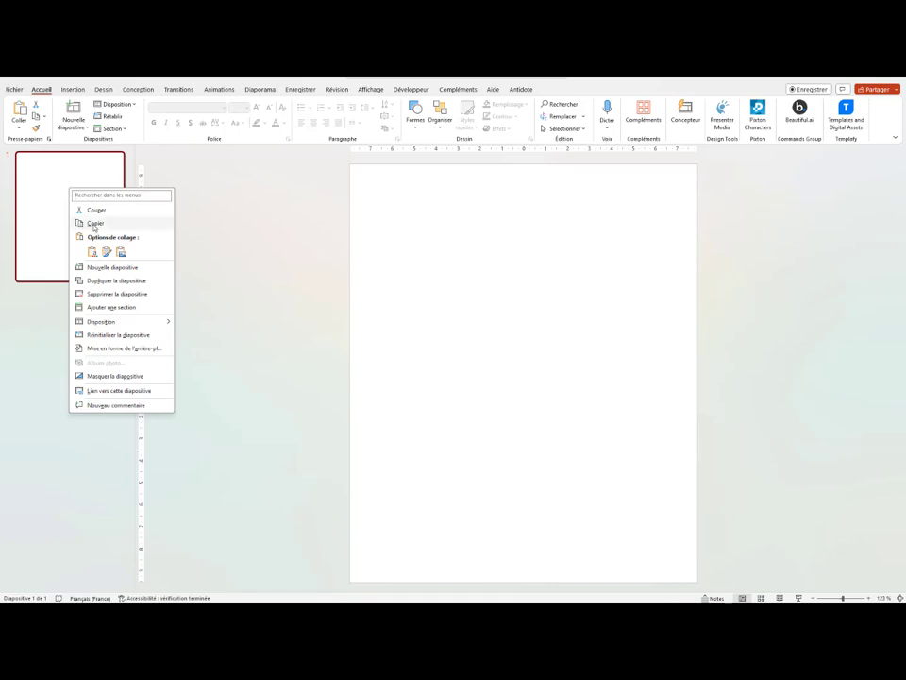
left_click(19, 129)
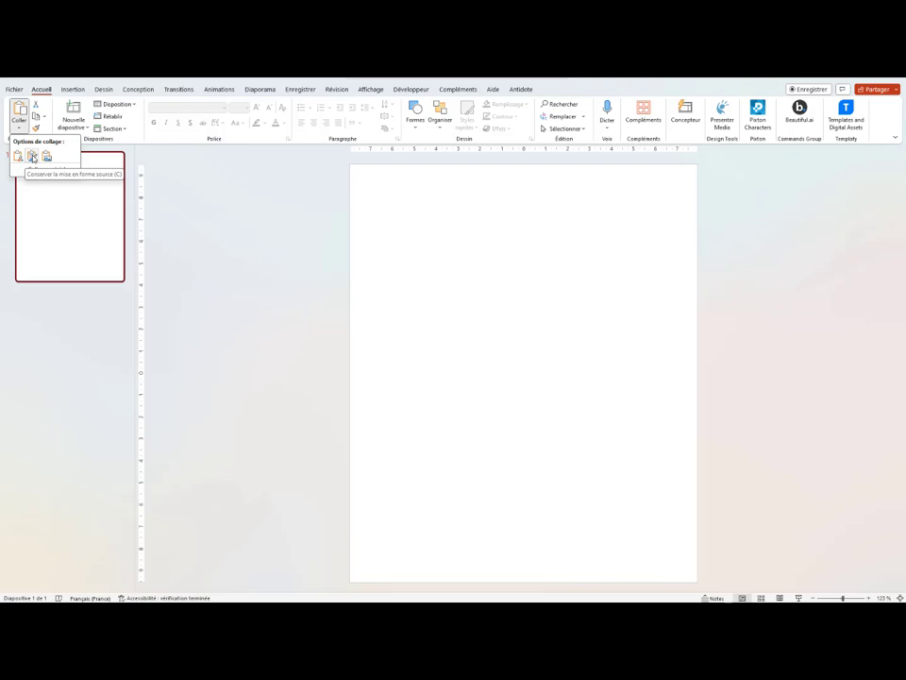
left_click(32, 157)
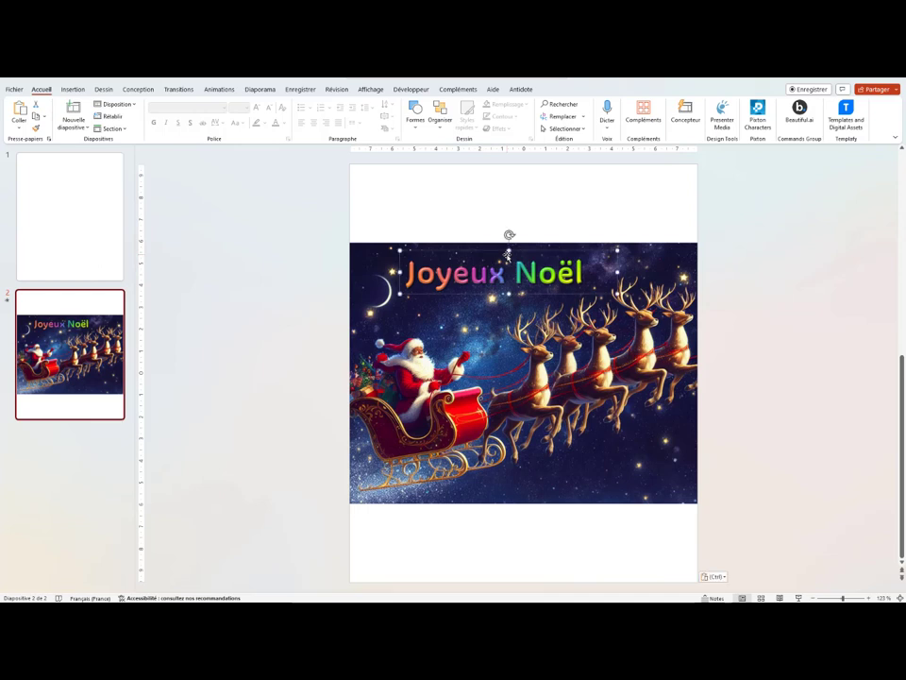
Move the Joyeux Noël text and sleigh picture up to the slide's top edge
left_click_drag(507, 255, 507, 239)
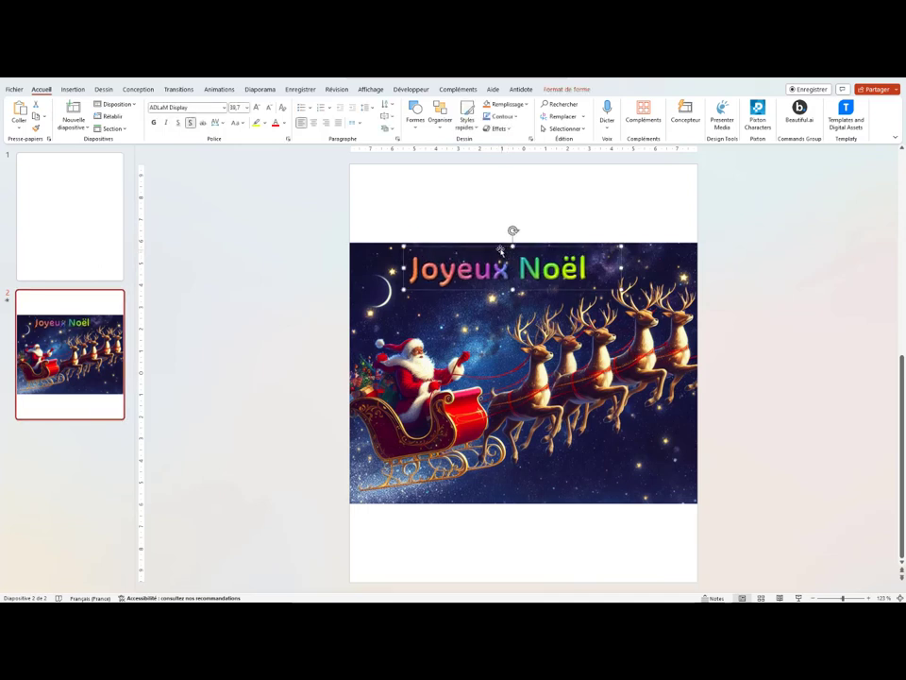
left_click_drag(378, 251, 377, 172)
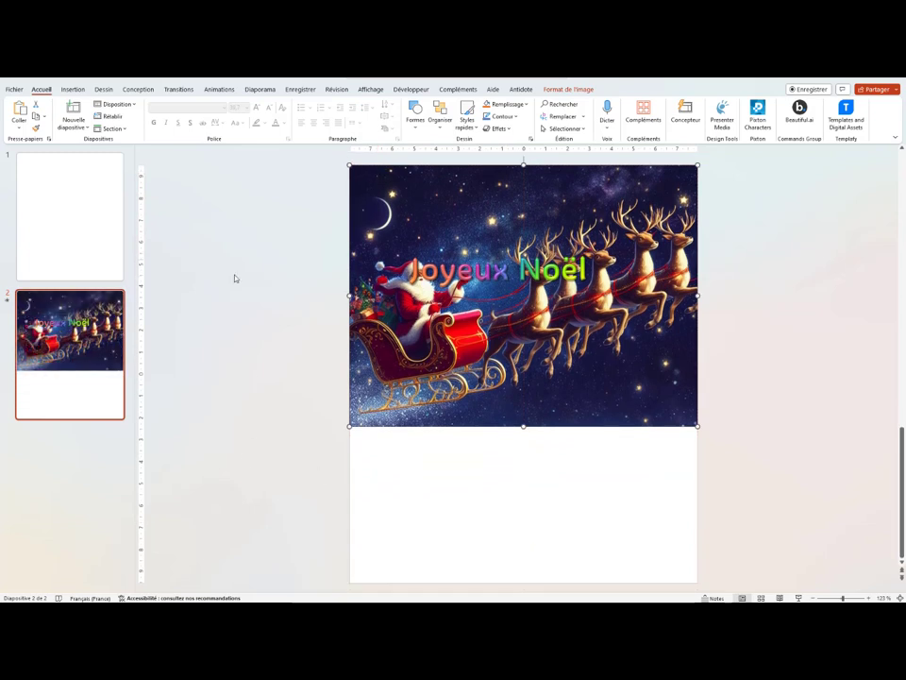
left_click(480, 494)
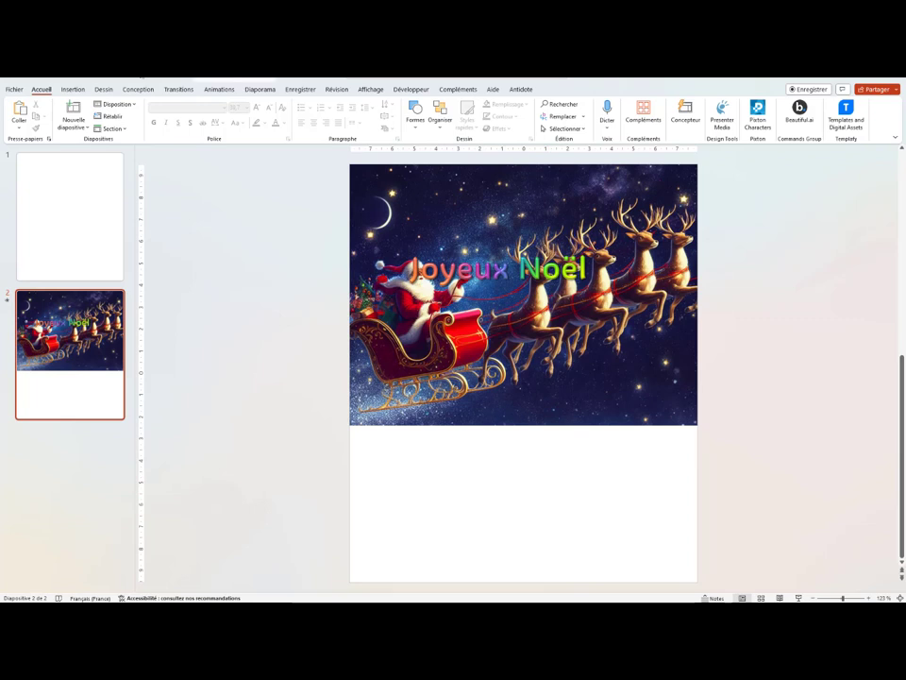
Fill the slide background with the picture's dark navy colour using the eyedropper
left_click(142, 90)
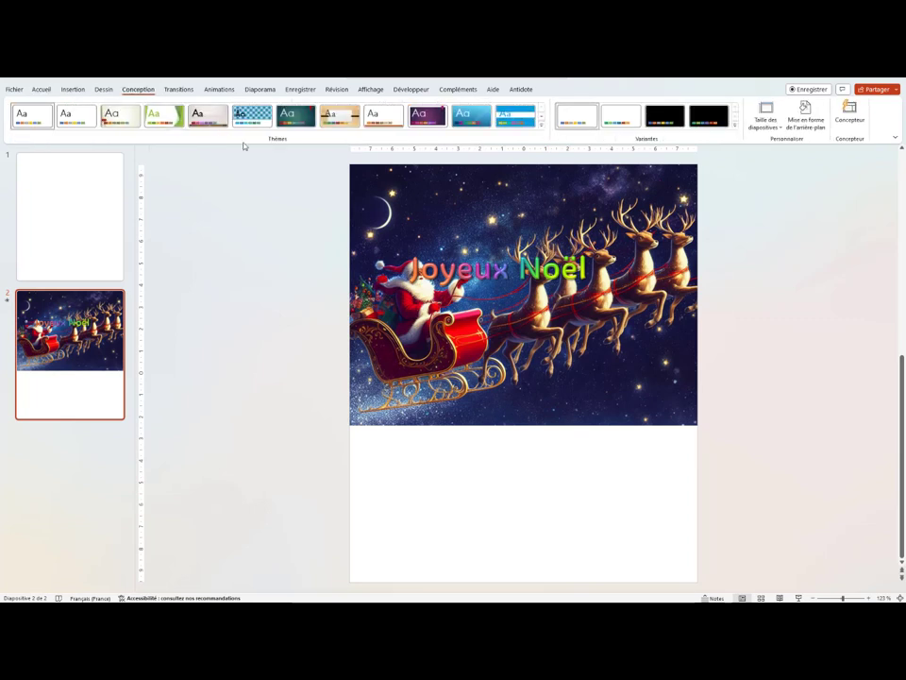
left_click(804, 120)
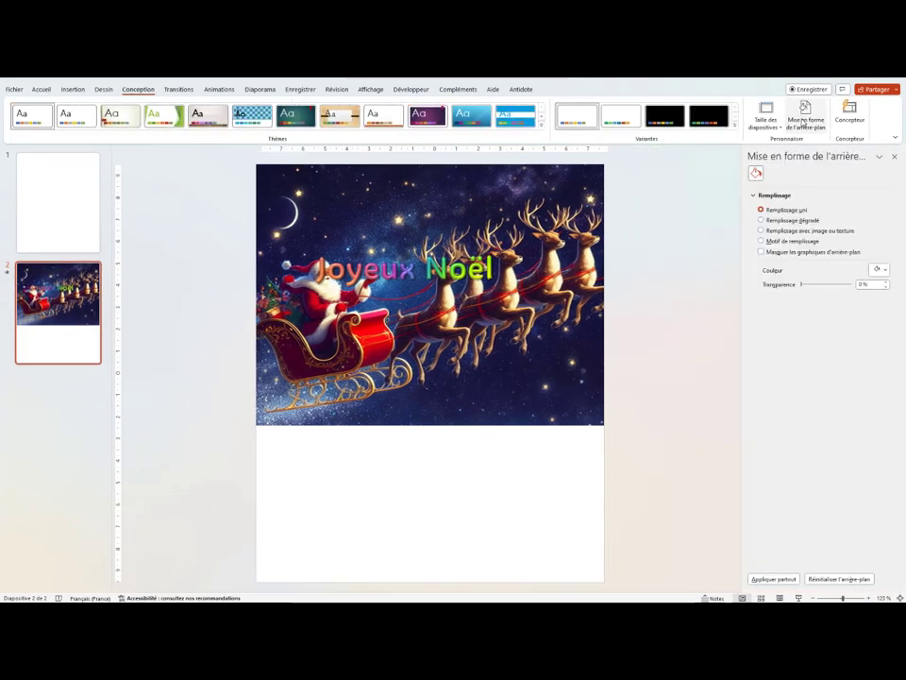
left_click(886, 271)
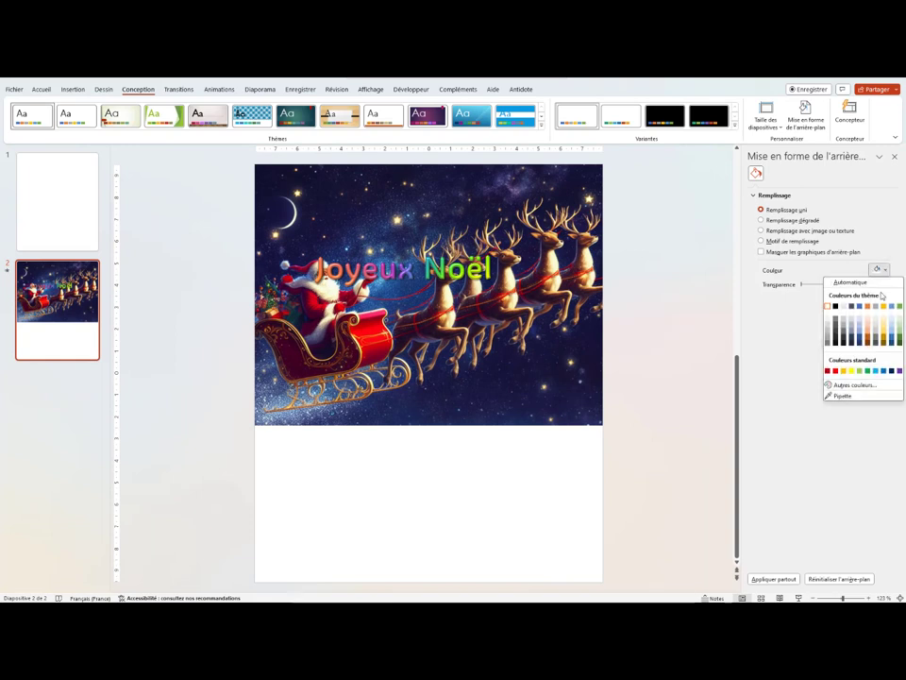
left_click(844, 397)
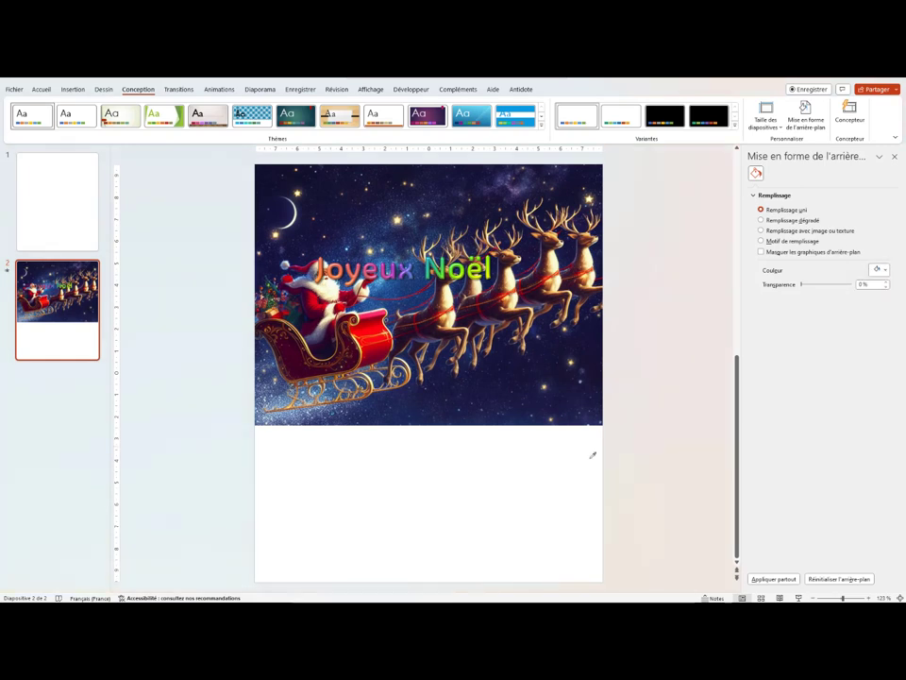
left_click(435, 419)
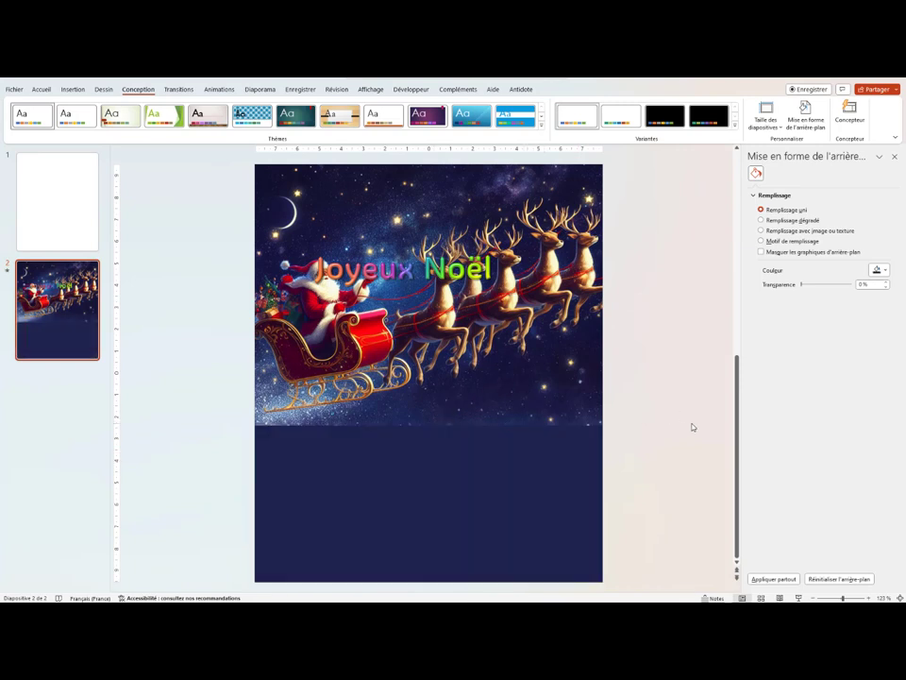
Make a 'ciel étoilé' stock photo the slide's background picture fill
left_click(761, 231)
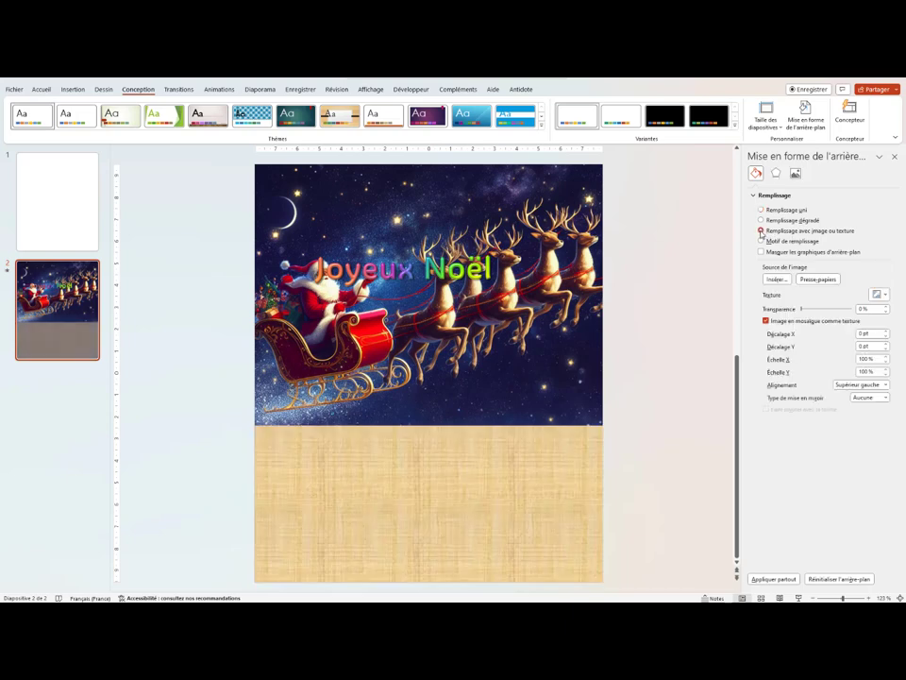
left_click(776, 280)
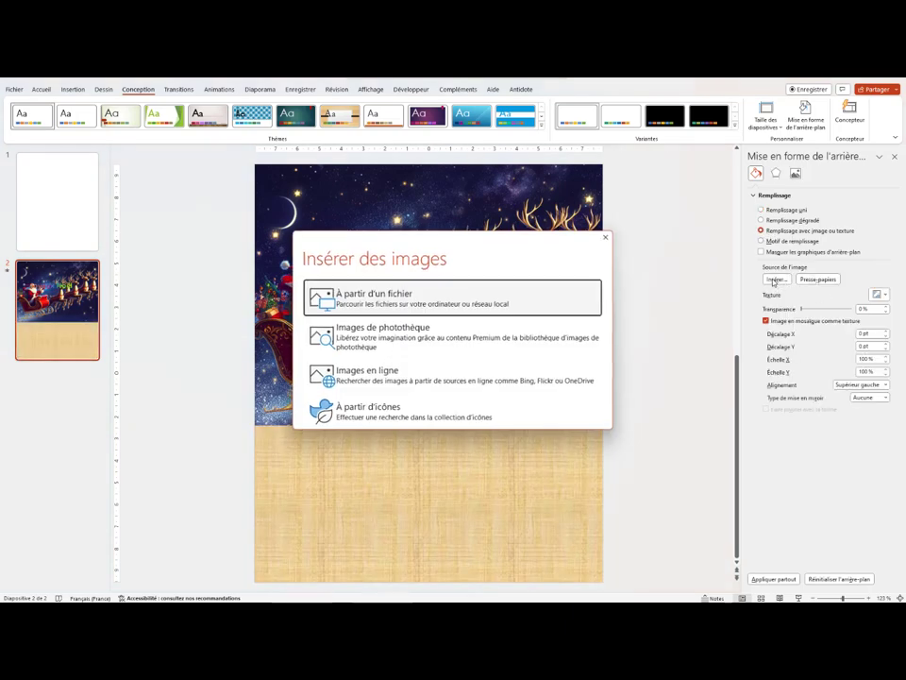
left_click(385, 342)
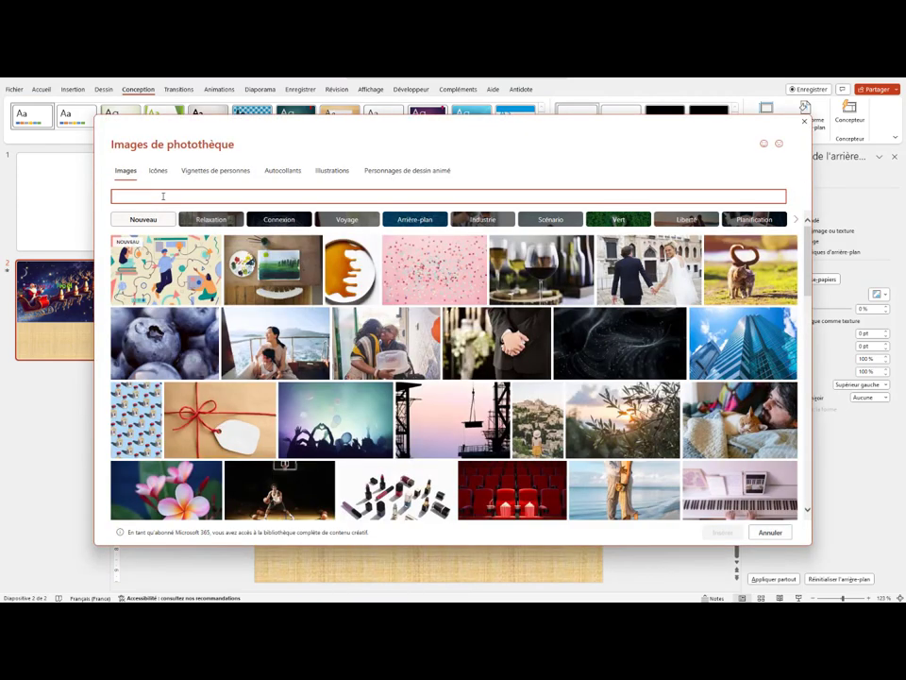
type("ciel étoilé")
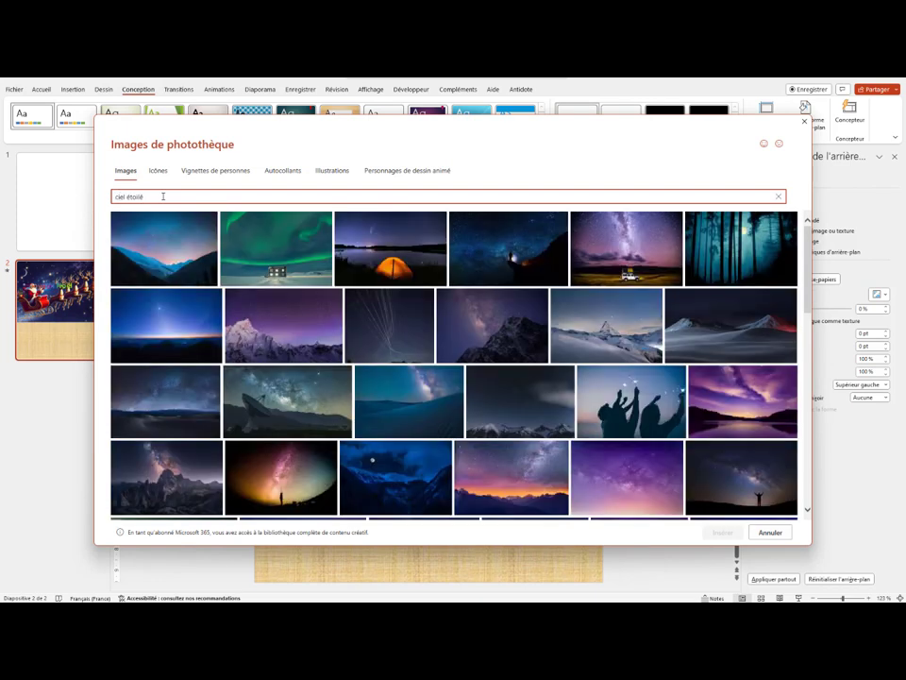
scroll(421, 378, "down", 2)
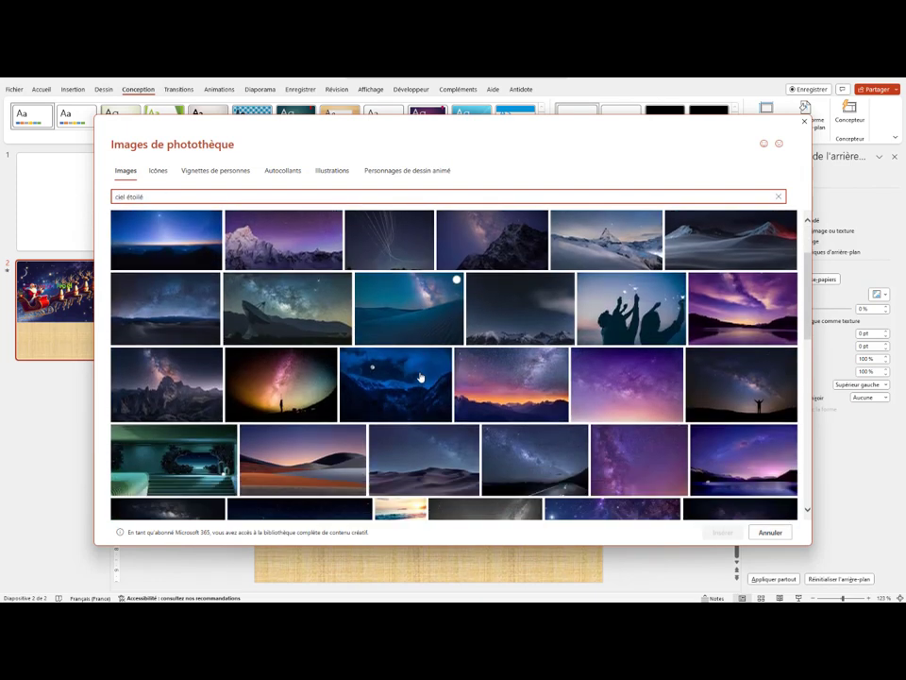
scroll(421, 378, "down", 2)
scroll(420, 370, "down", 2)
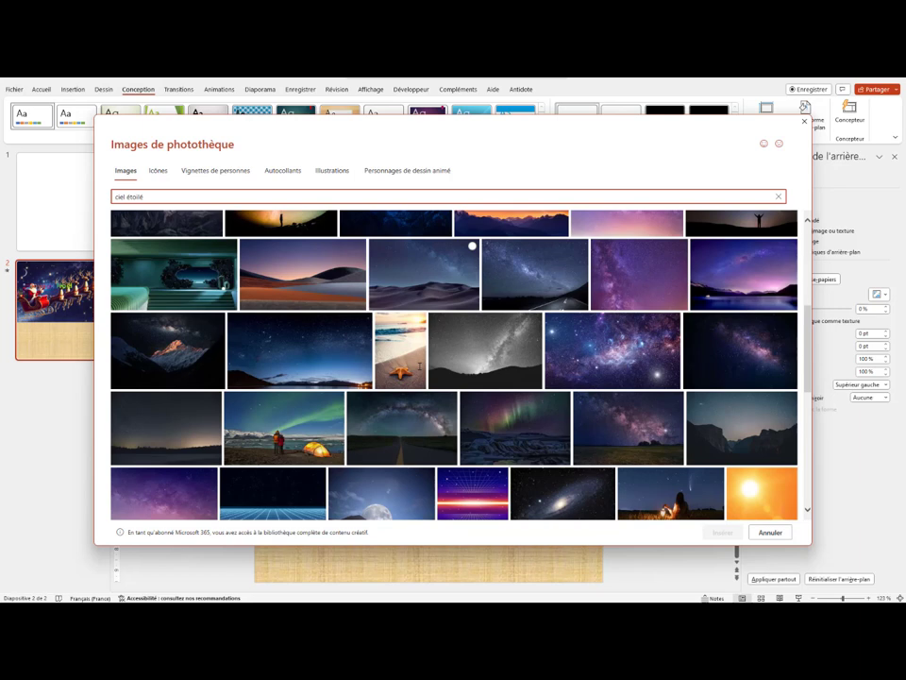
double_click(293, 348)
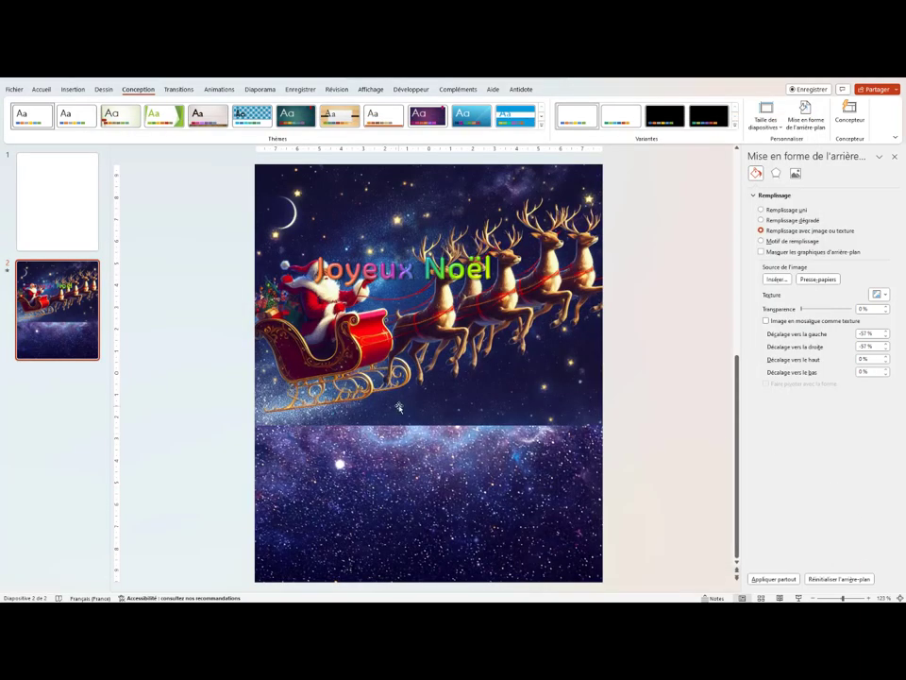
Move the Santa sleigh picture down and the Joyeux Noël title near the top
left_click_drag(400, 405, 402, 565)
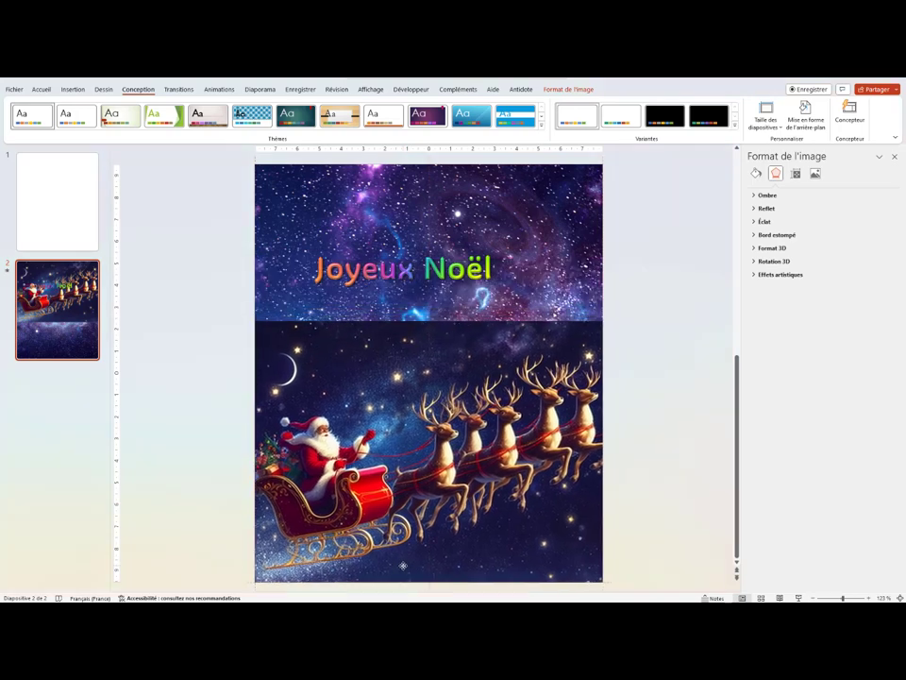
left_click(422, 268)
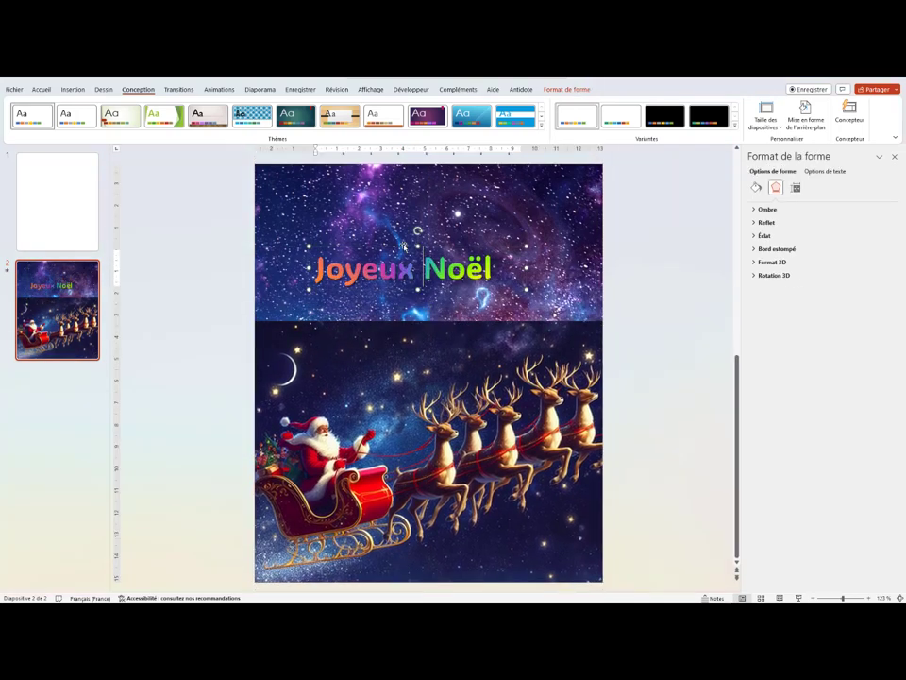
left_click_drag(403, 245, 416, 181)
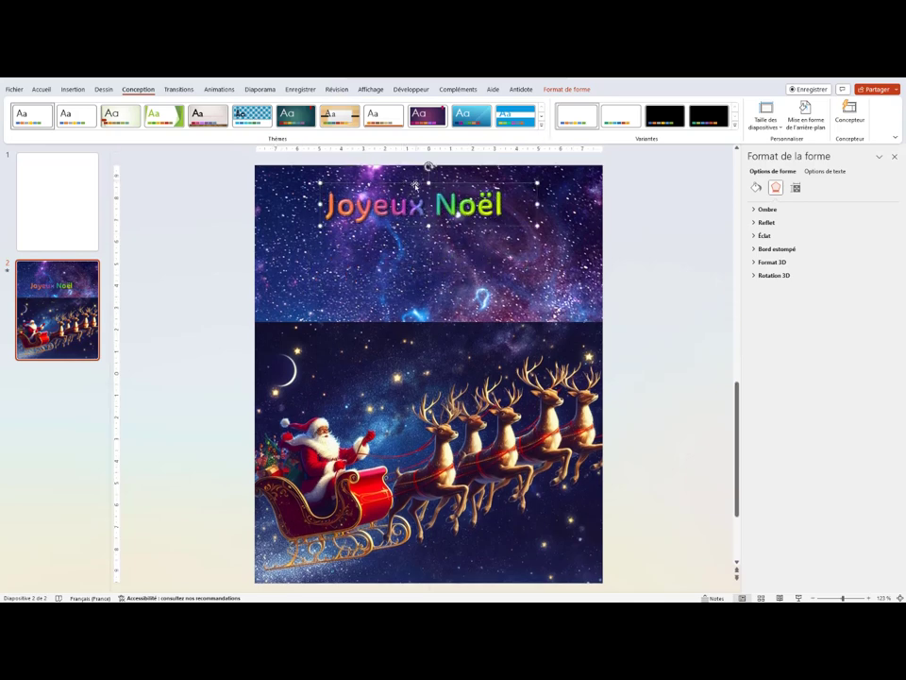
Centre the Joyeux Noël title horizontally on the slide
left_click(41, 89)
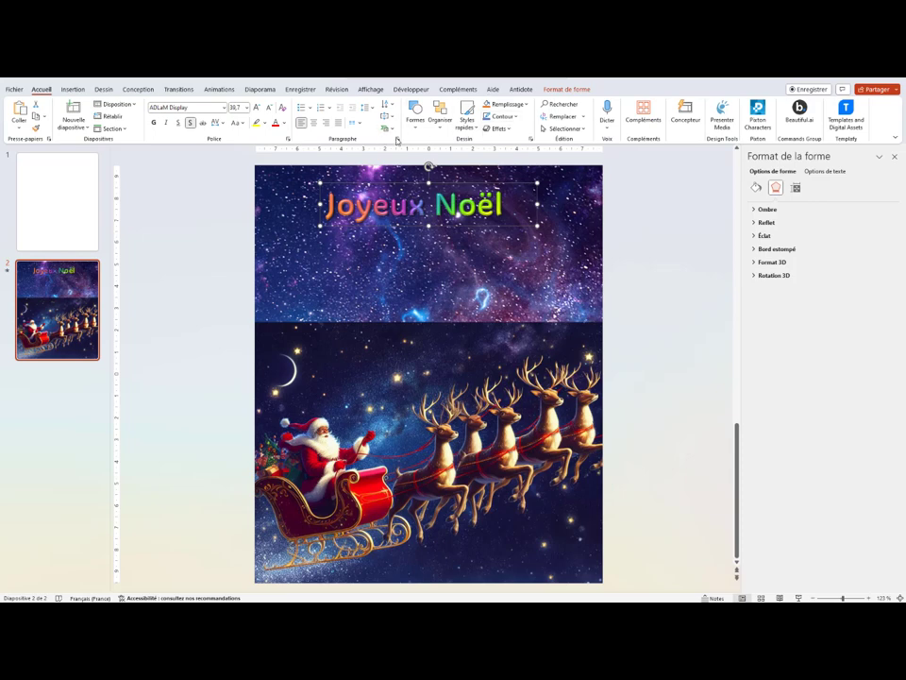
left_click(440, 118)
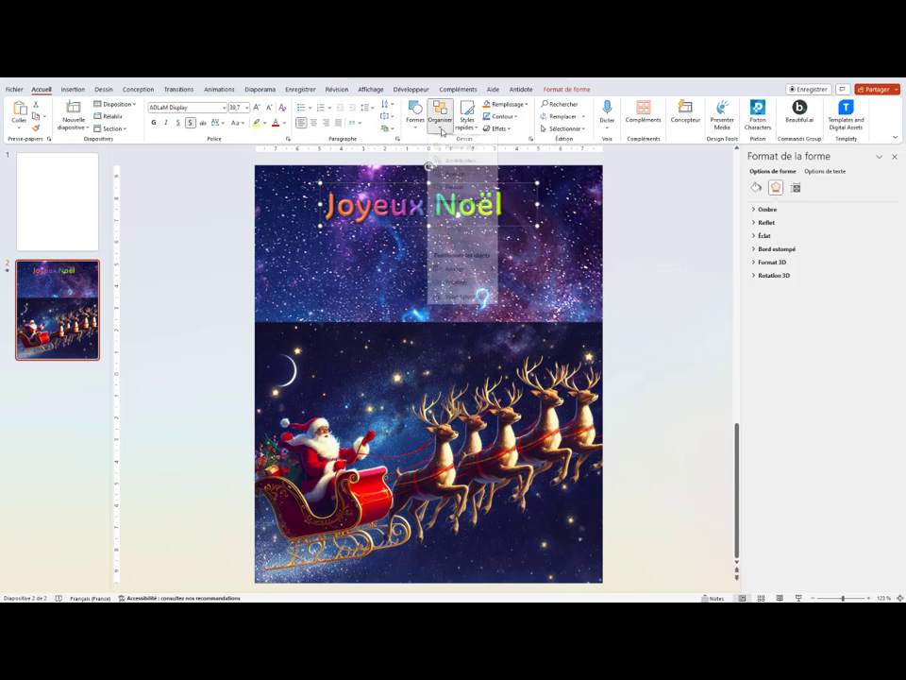
left_click(455, 277)
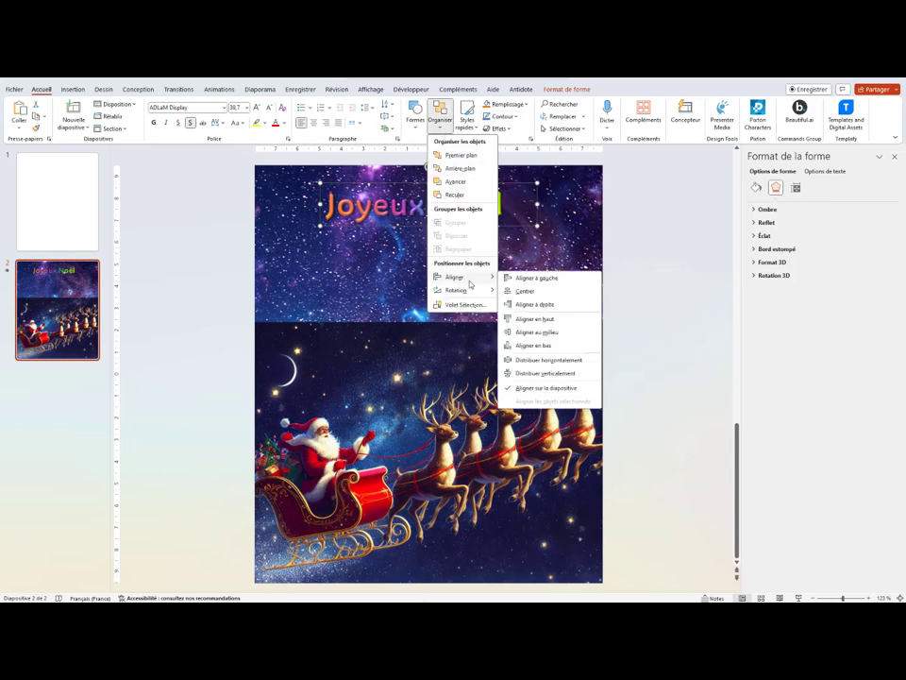
left_click(526, 291)
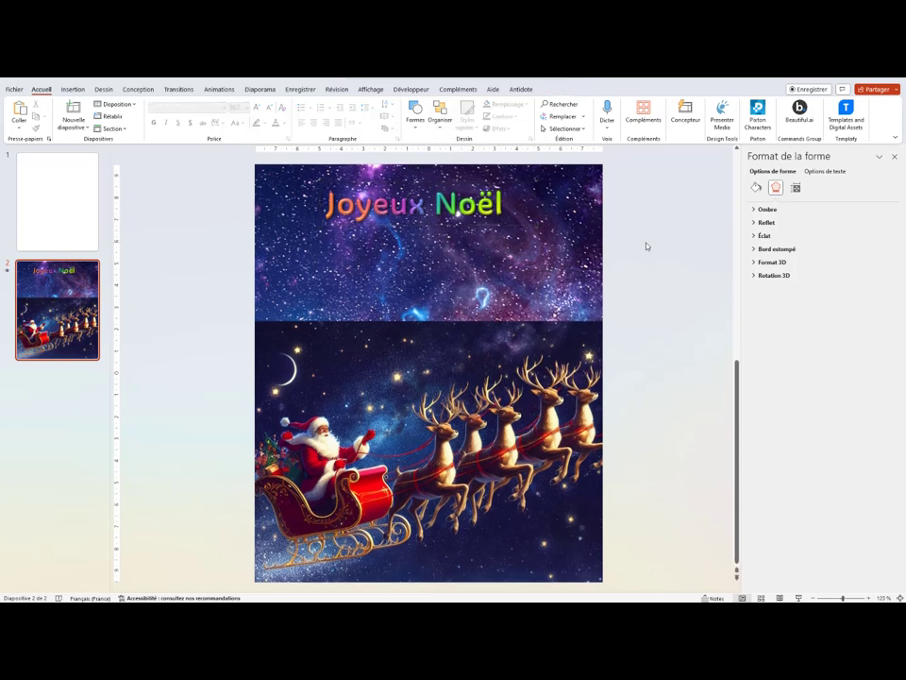
left_click(440, 271)
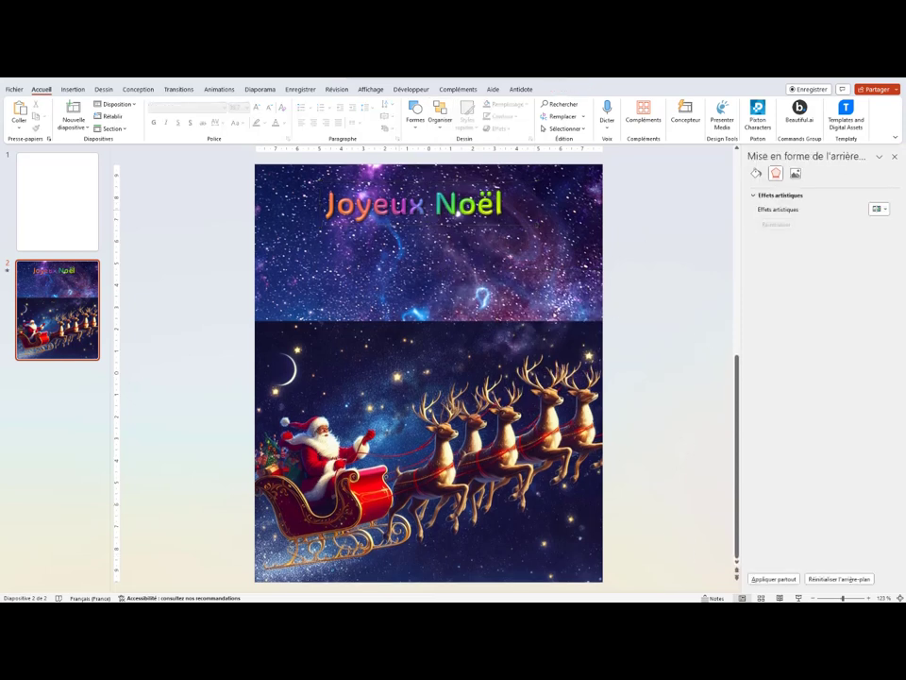
left_click(401, 213)
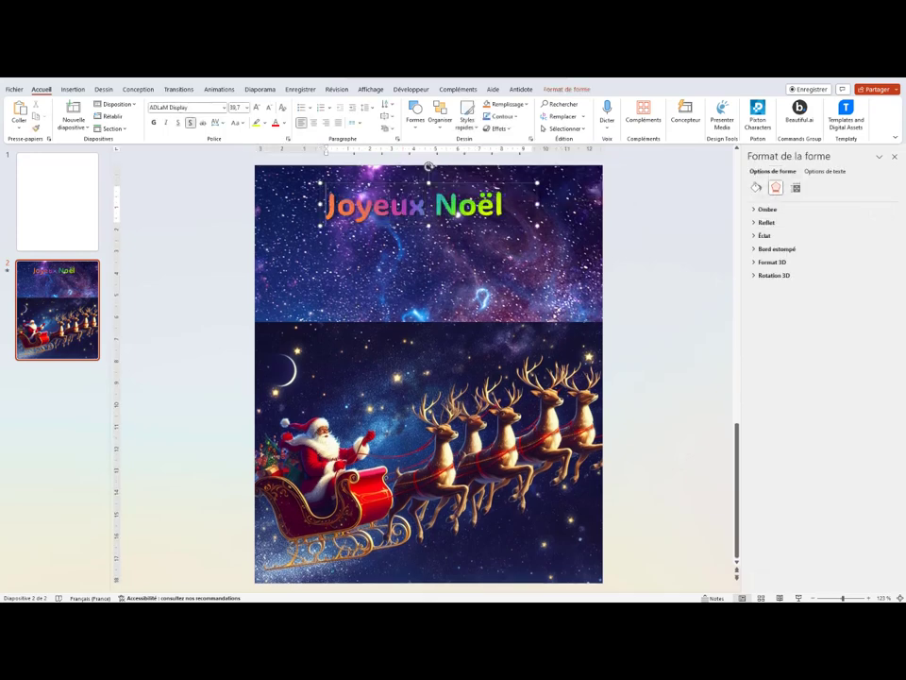
triple_click(460, 205)
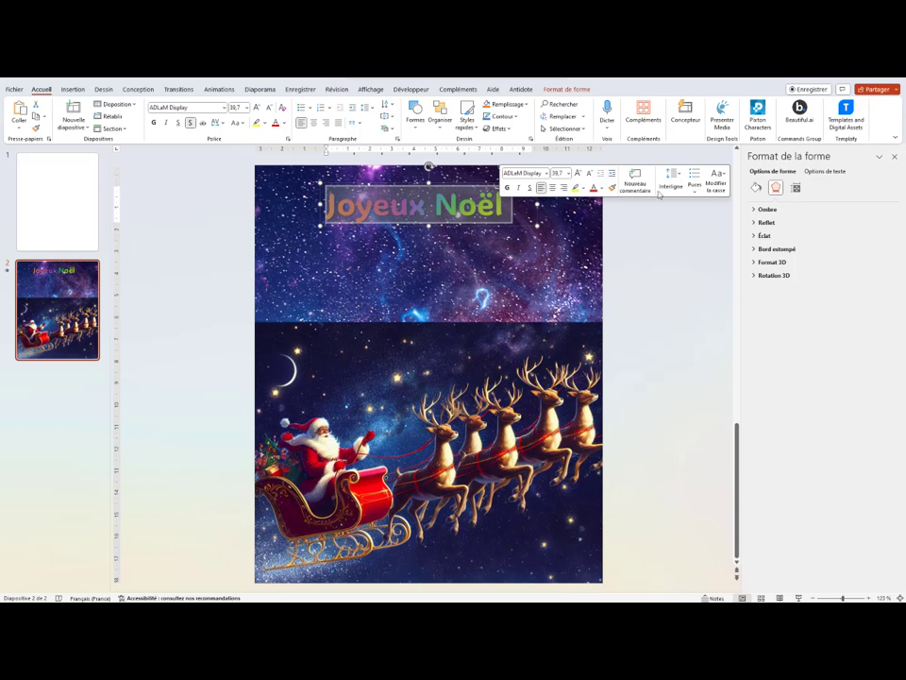
left_click(894, 155)
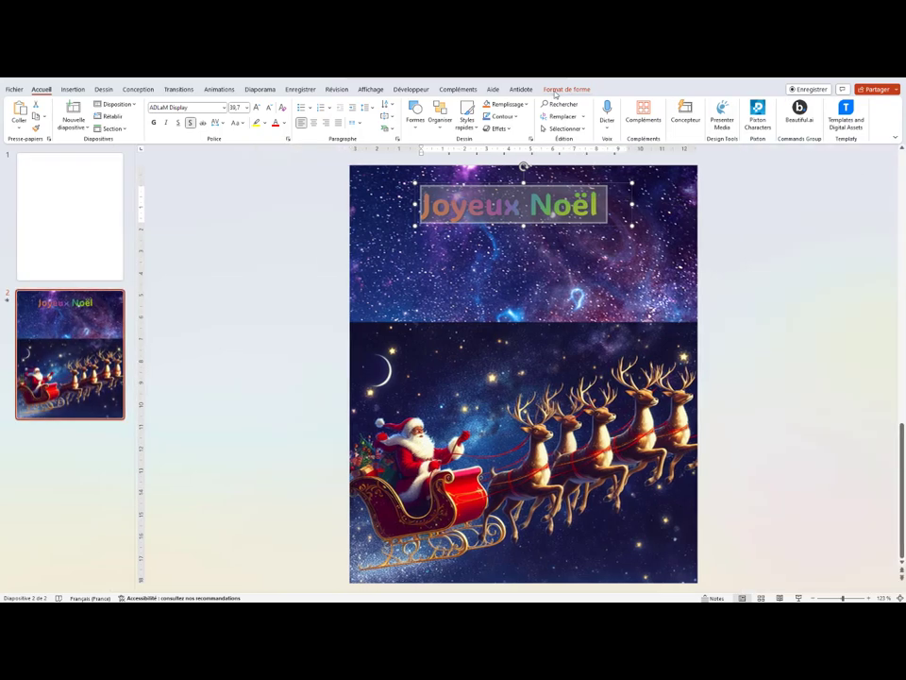
left_click(566, 89)
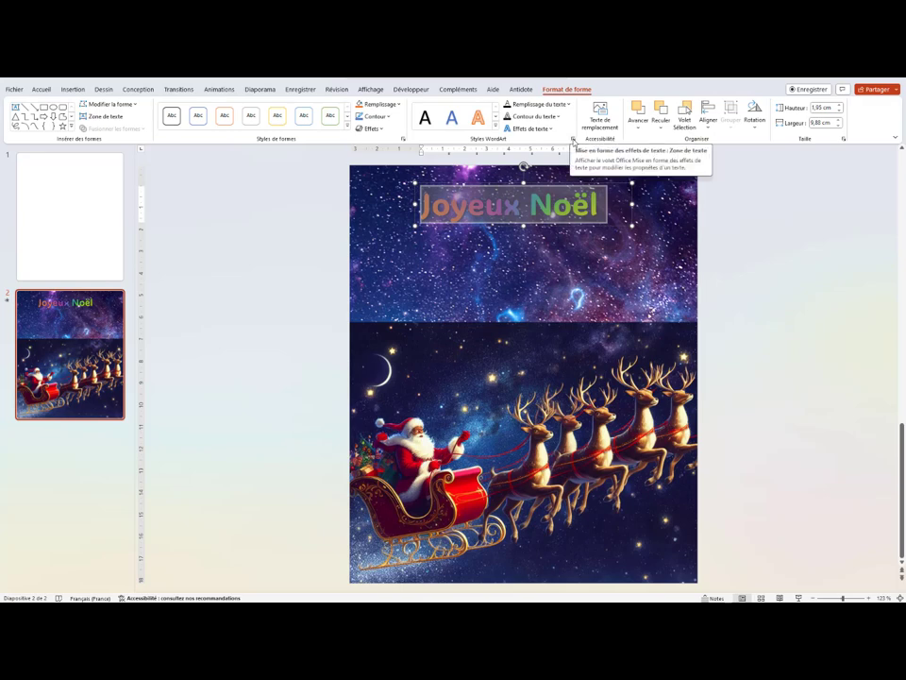
left_click(572, 140)
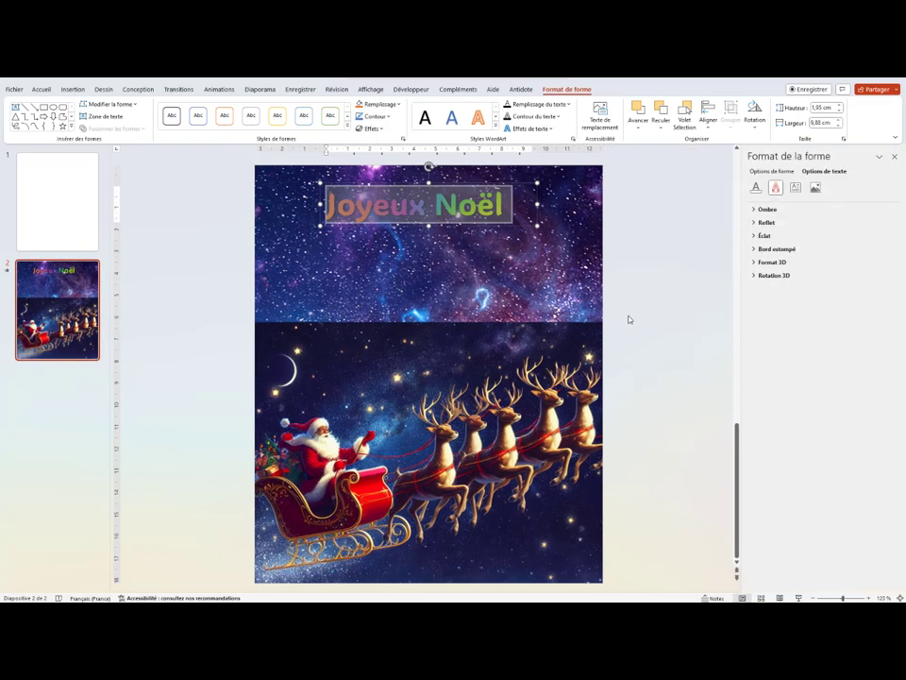
left_click(670, 245)
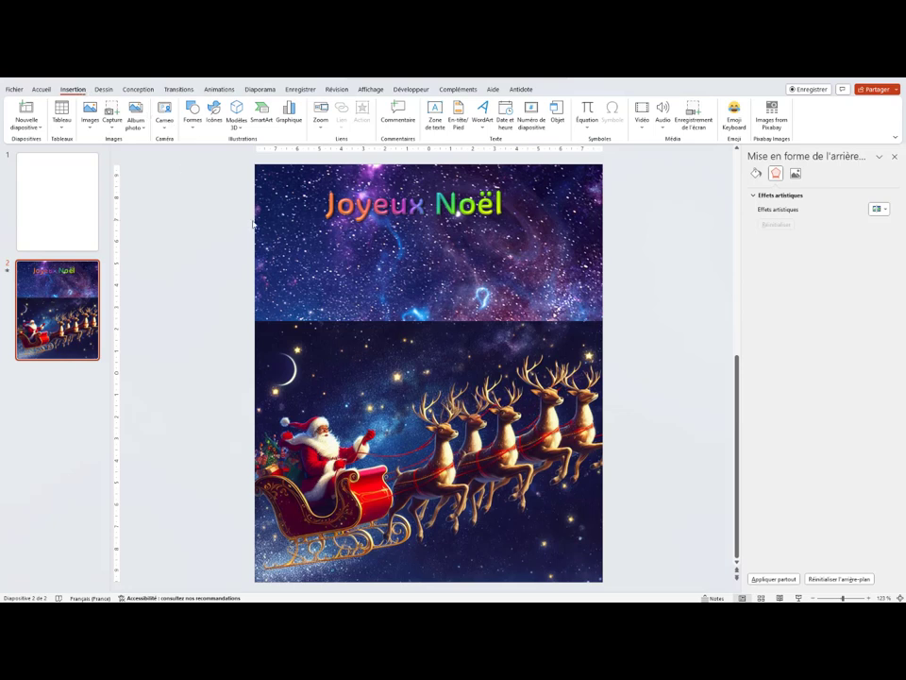
Add a white ADLaM Display text box for Bonne année below the title
left_click(435, 111)
left_click(365, 253)
type("Bonne année")
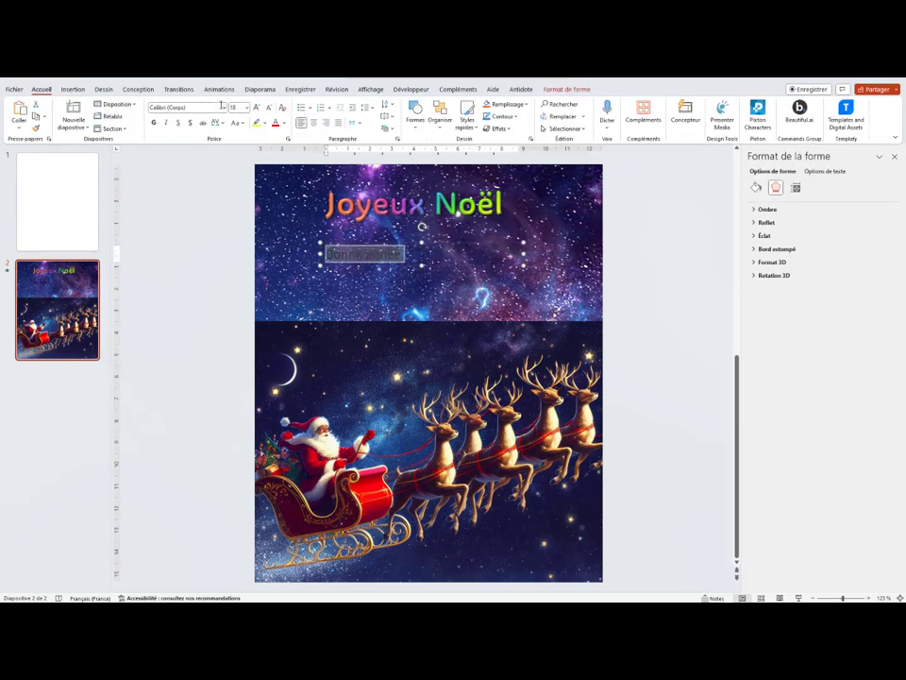
left_click(226, 107)
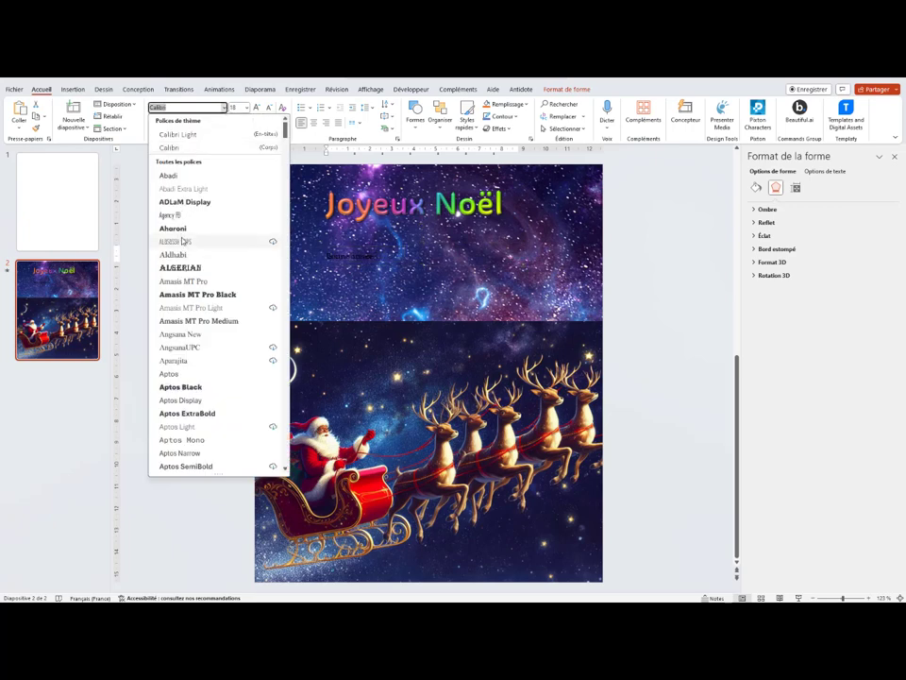
left_click(179, 195)
left_click(283, 124)
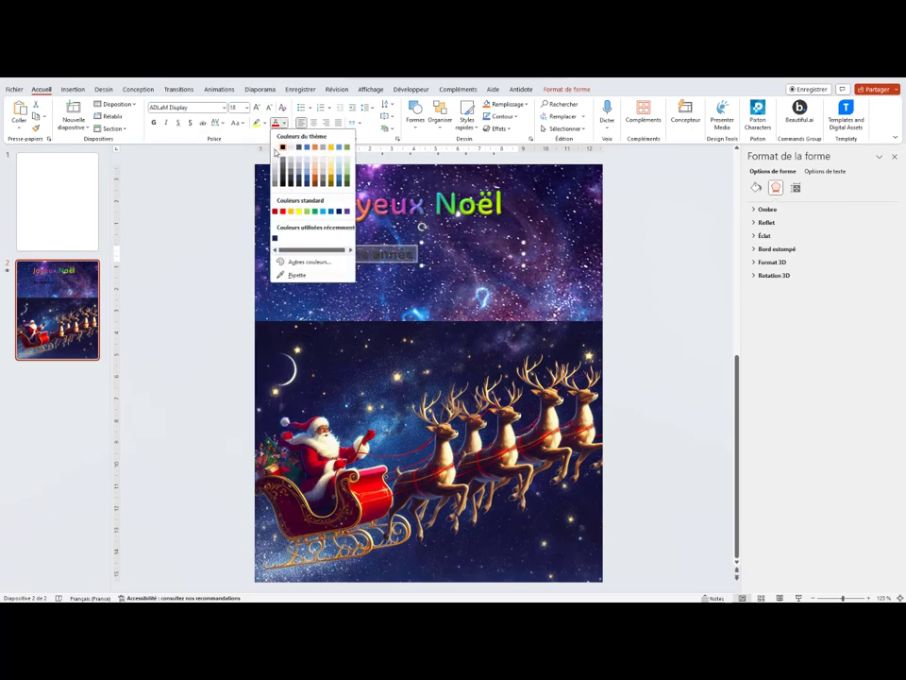
left_click(275, 148)
Enlarge the Bonne année text to size 44 and widen its box onto one line
left_click(258, 108)
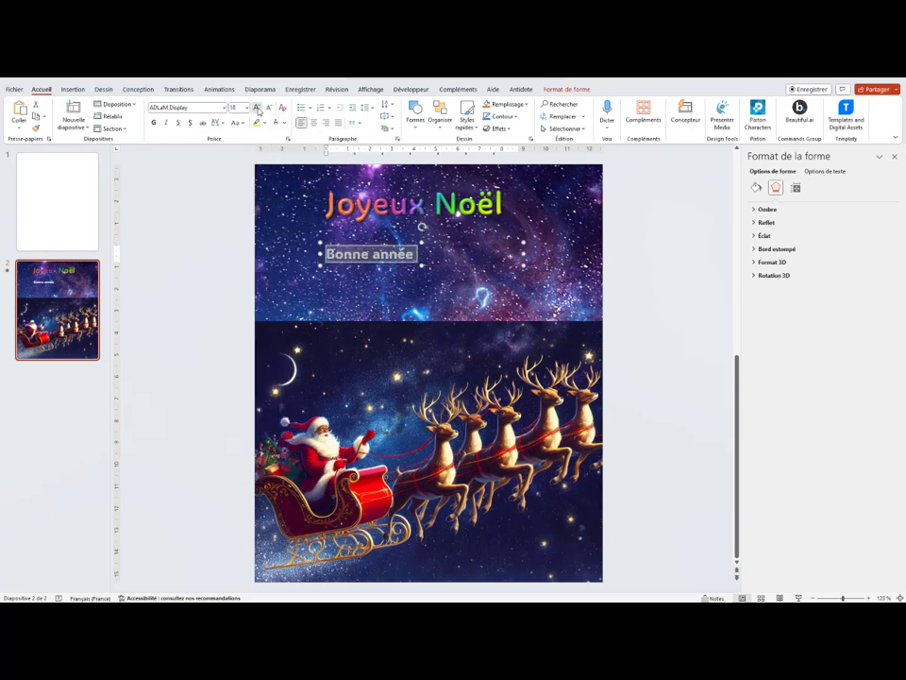
left_click(258, 108)
left_click(258, 108)
left_click(258, 108)
left_click(258, 109)
left_click(258, 108)
left_click(257, 109)
left_click(430, 267)
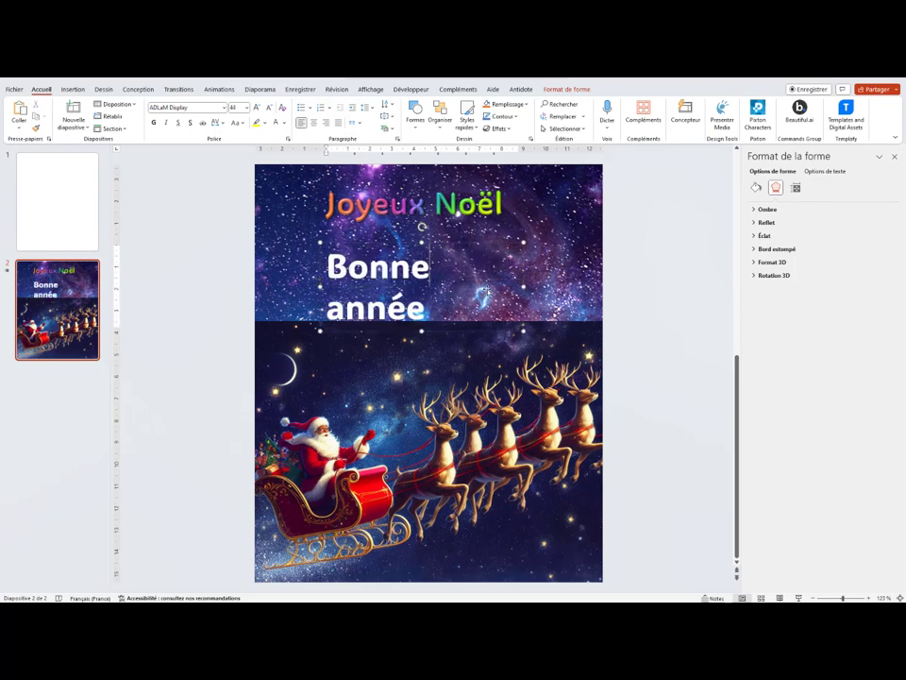
left_click_drag(321, 280, 300, 281)
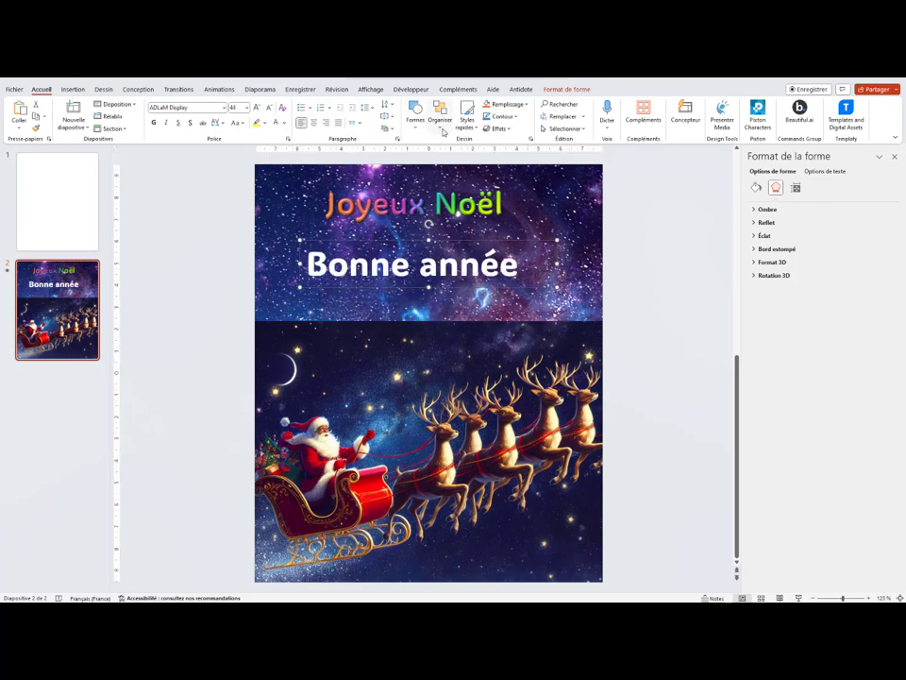
Centre the Bonne année box horizontally and raise its font size to 54
left_click(440, 133)
mouse_move(458, 276)
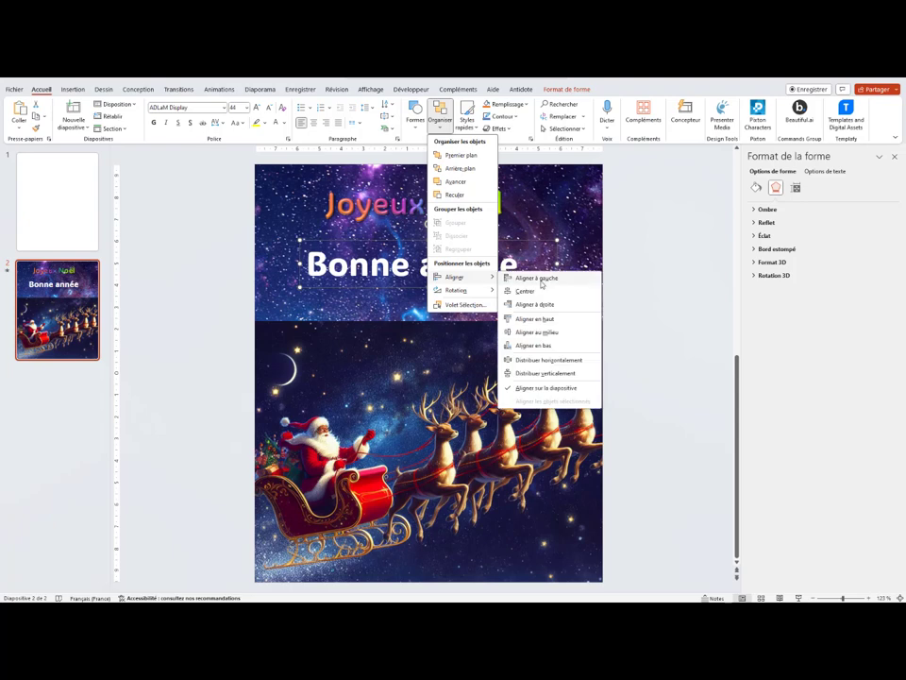
left_click(533, 289)
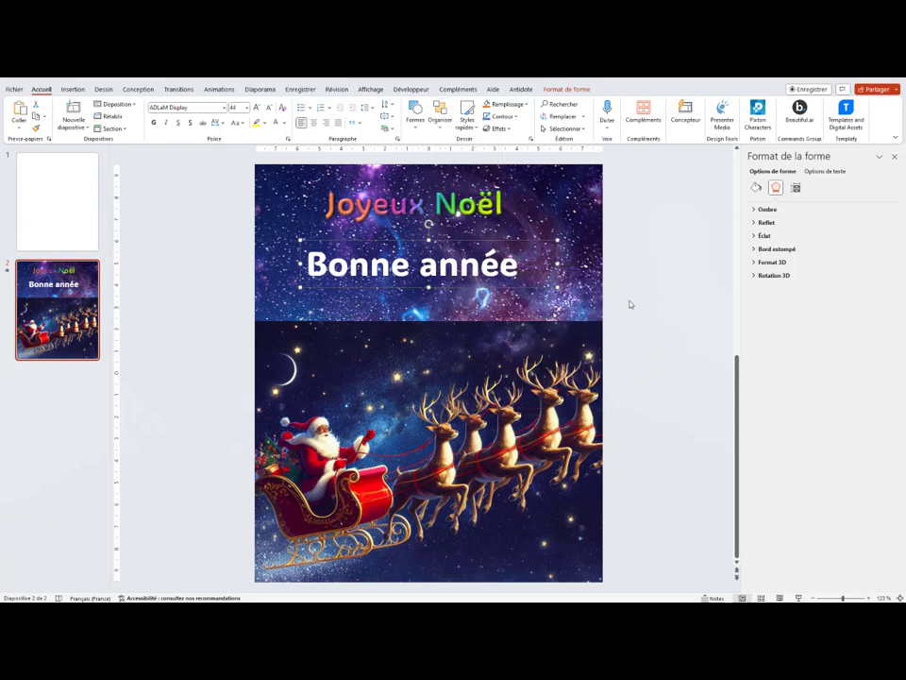
key("ctrl+shift+period")
key("ctrl+shift+period")
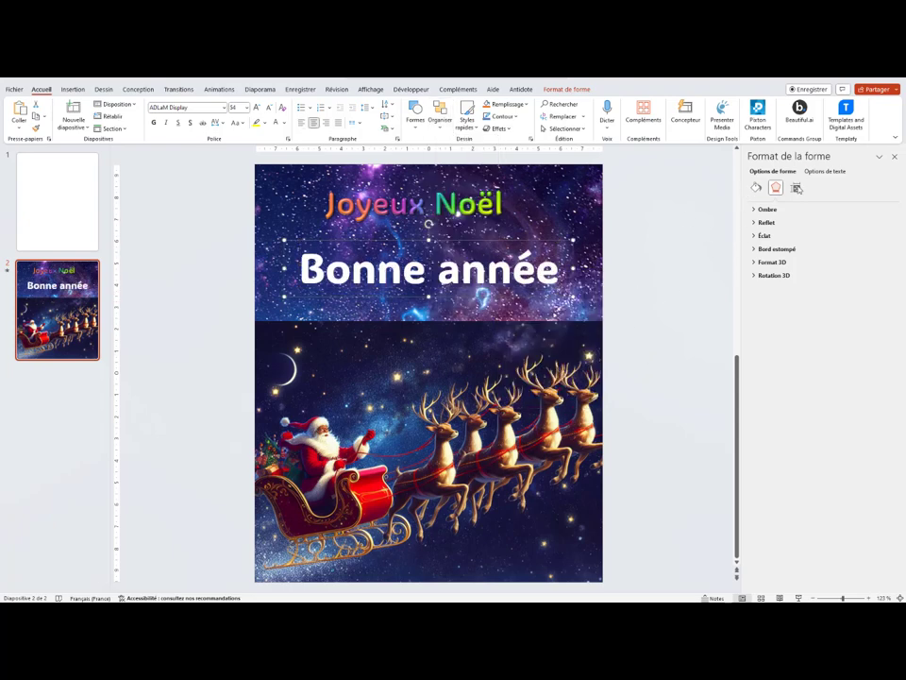
left_click(824, 170)
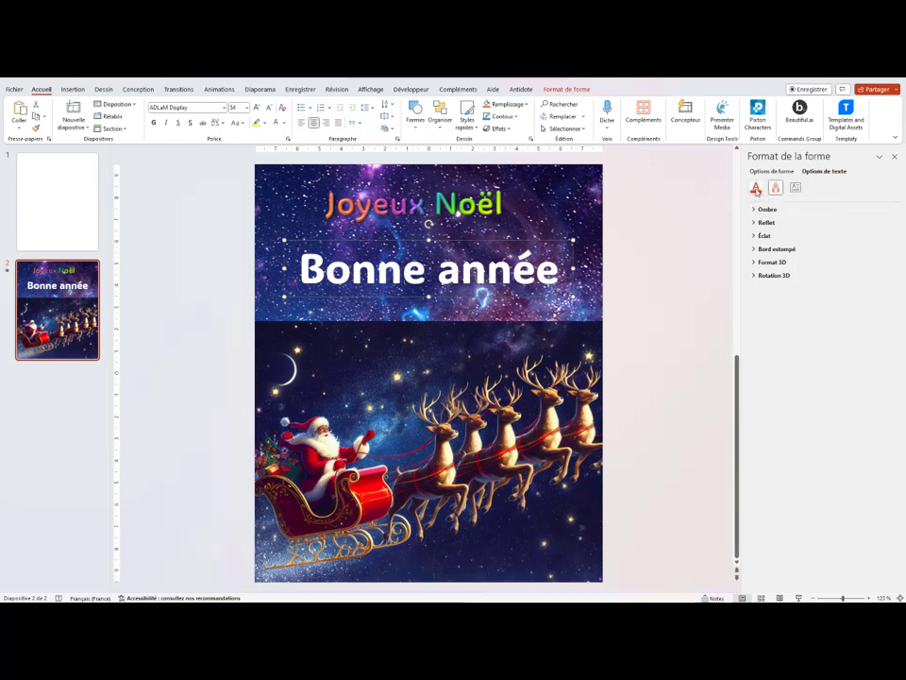
Give the Bonne année text a solid red outline, thickened to 1.5 pt
left_click(756, 189)
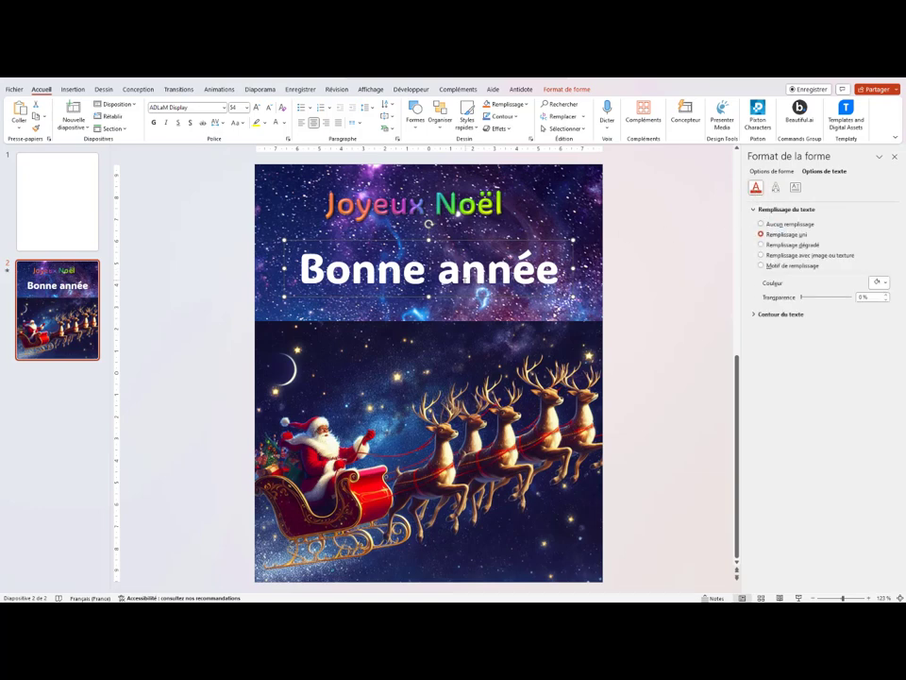
left_click(755, 314)
left_click(761, 339)
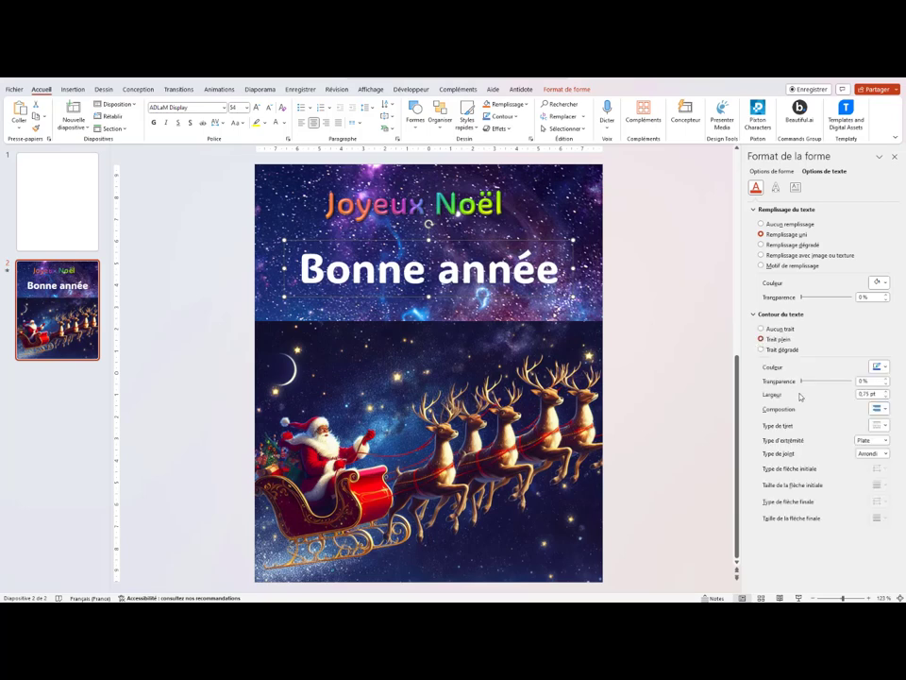
left_click(880, 367)
left_click(830, 457)
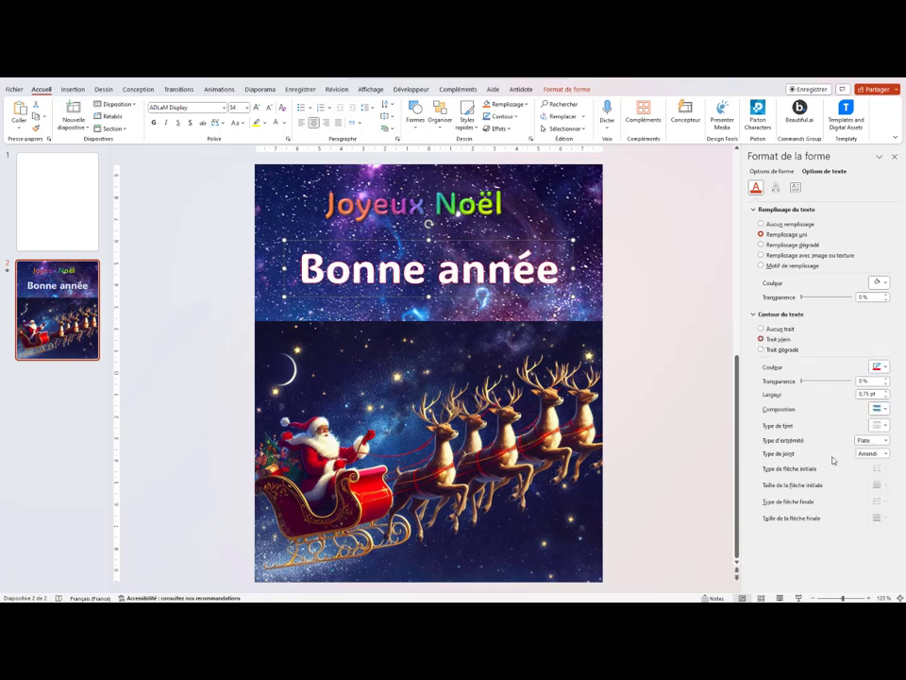
left_click(887, 391)
left_click(887, 392)
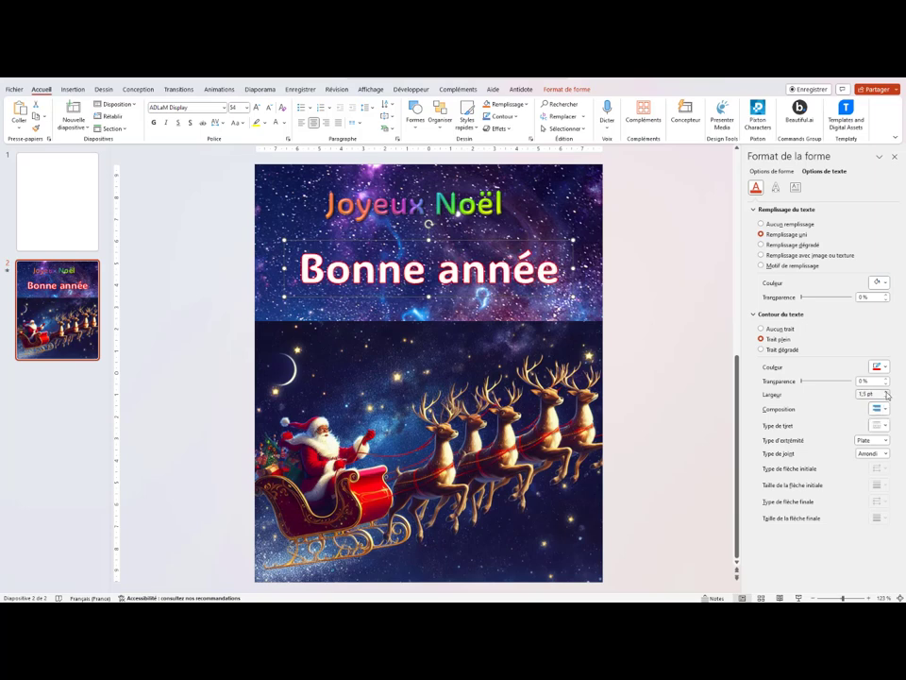
Set the outline to a single-line compound, a dash style, and rounded end caps
left_click(879, 409)
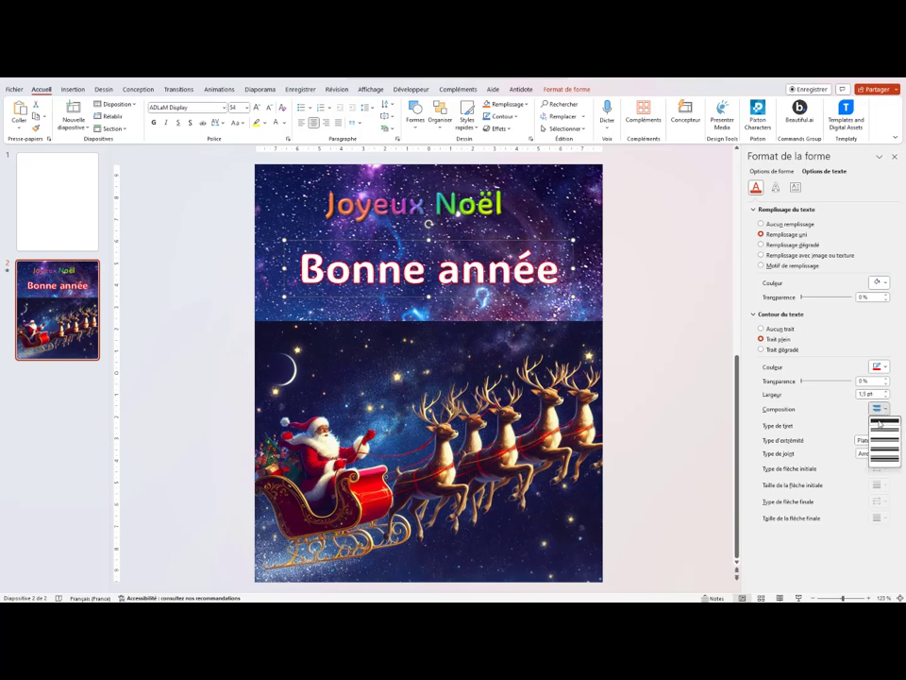
left_click(879, 422)
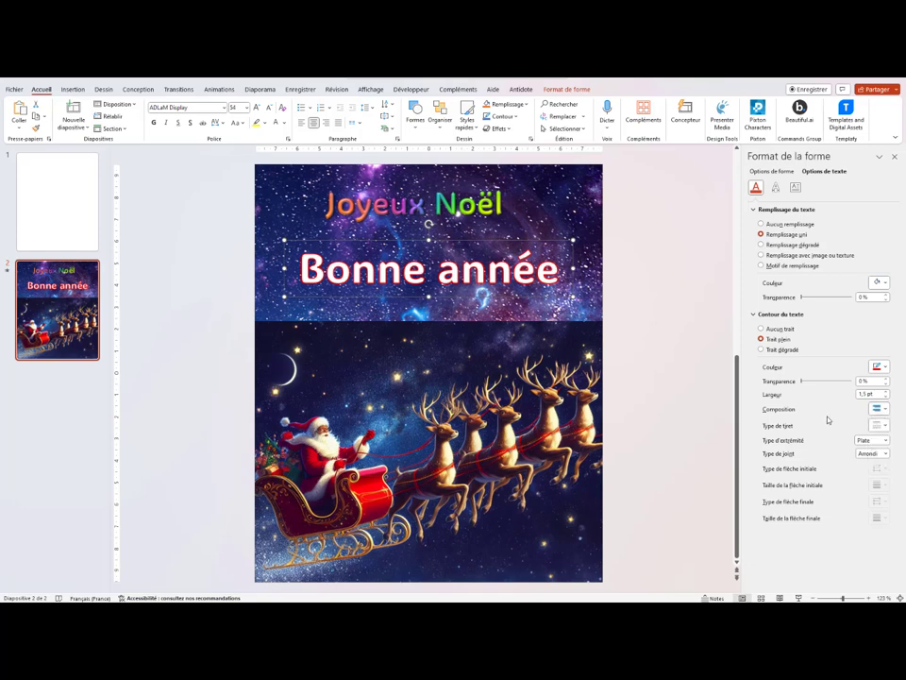
left_click(885, 426)
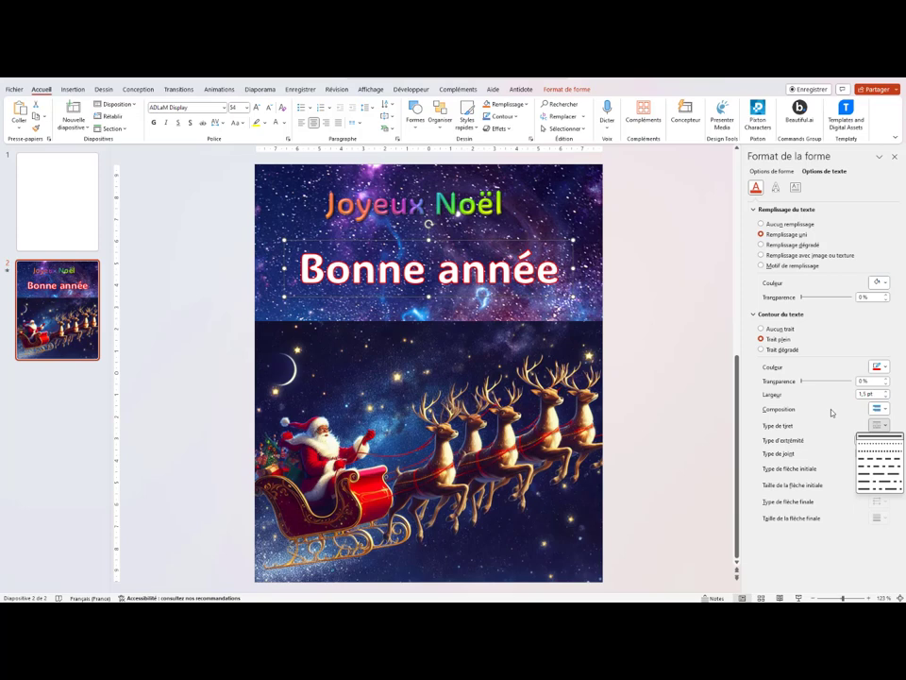
left_click(870, 453)
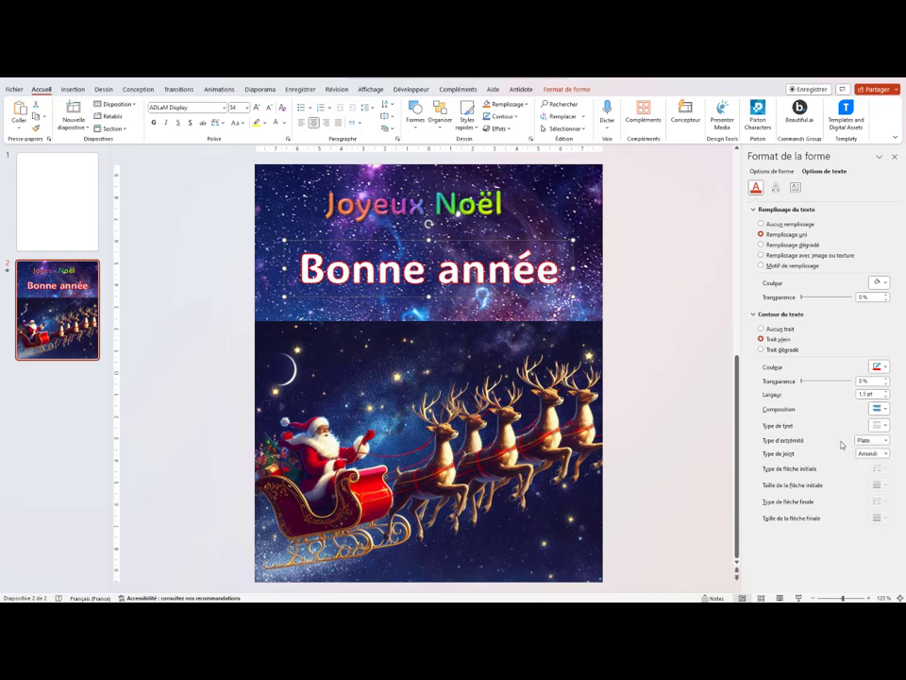
left_click(887, 441)
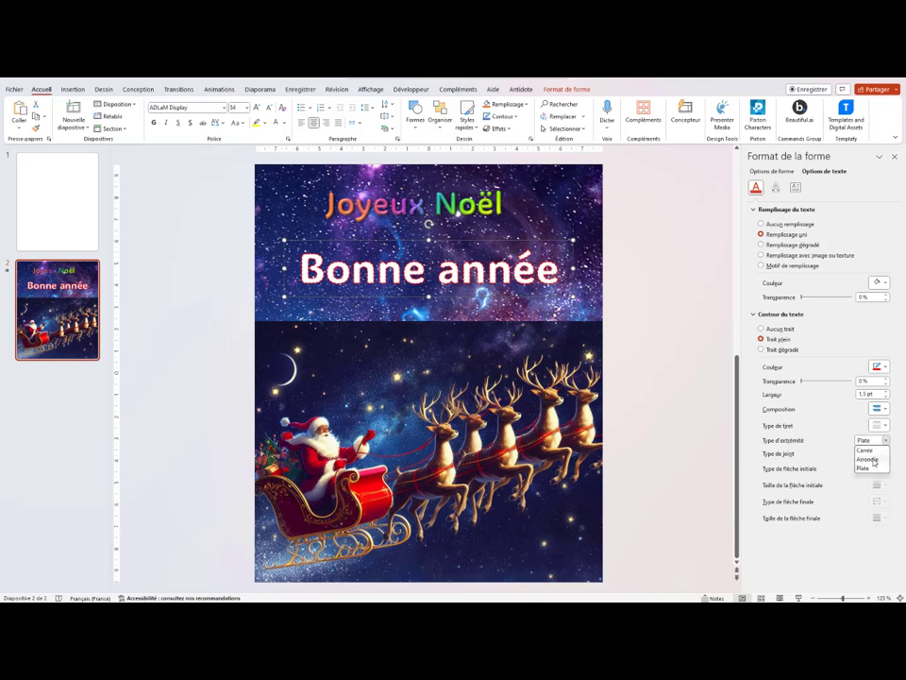
left_click(874, 460)
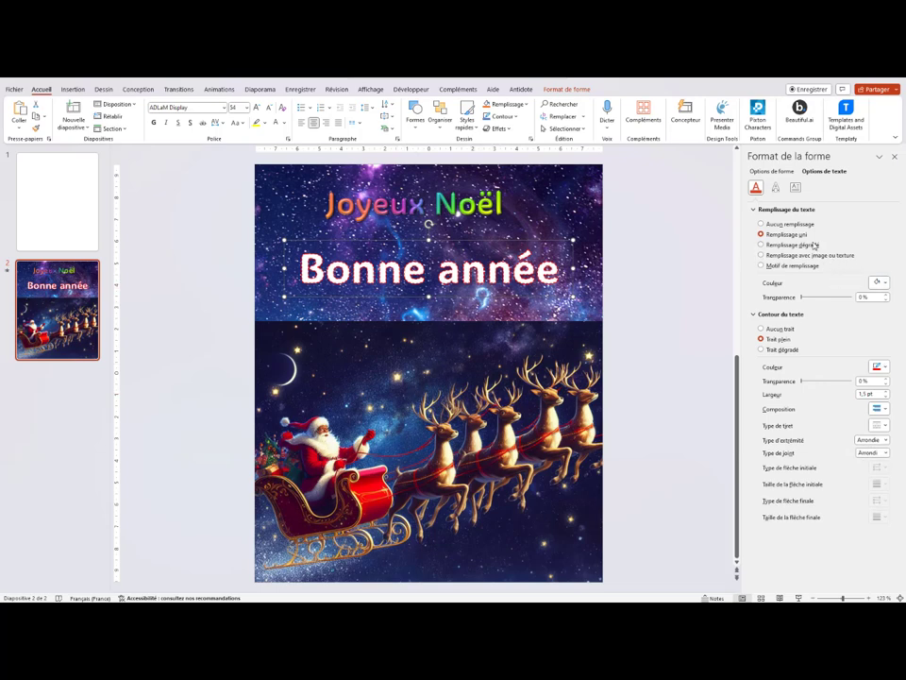
Switch Bonne année to a radial gradient fill with a light gold stop moved to the middle
left_click(761, 245)
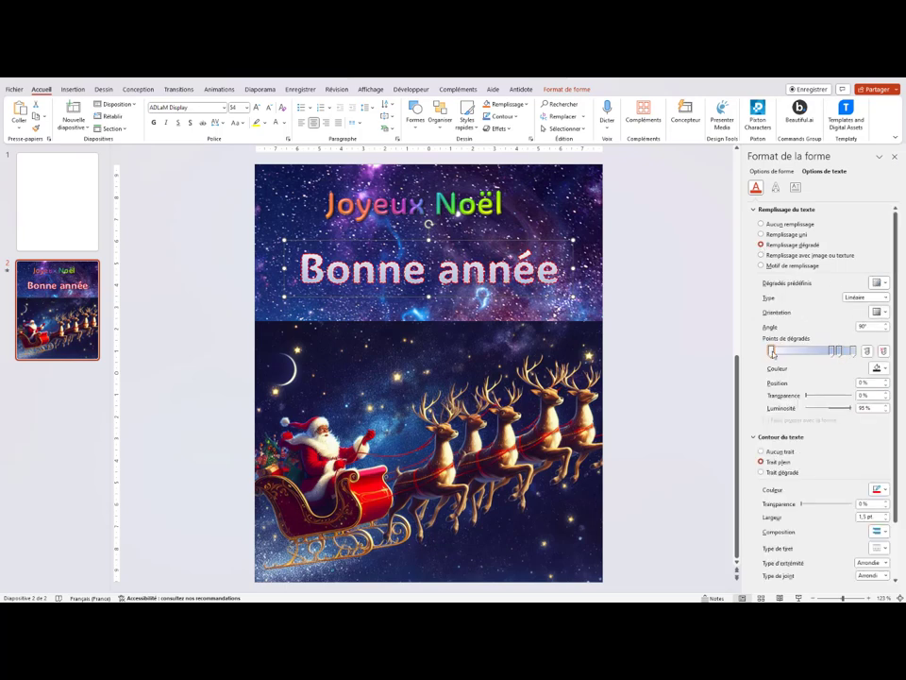
left_click(852, 352)
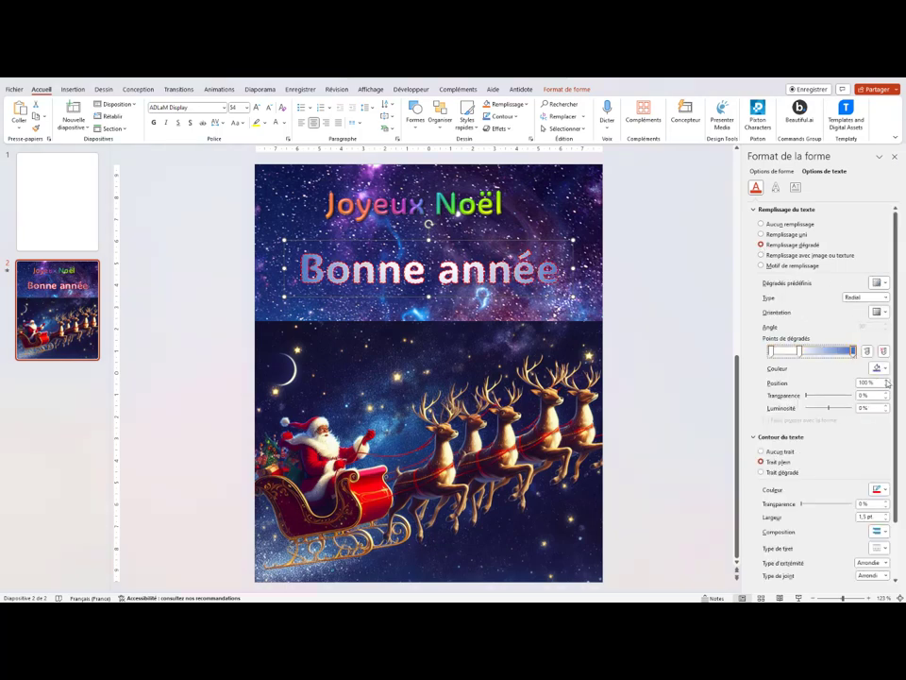
left_click(879, 368)
left_click(879, 406)
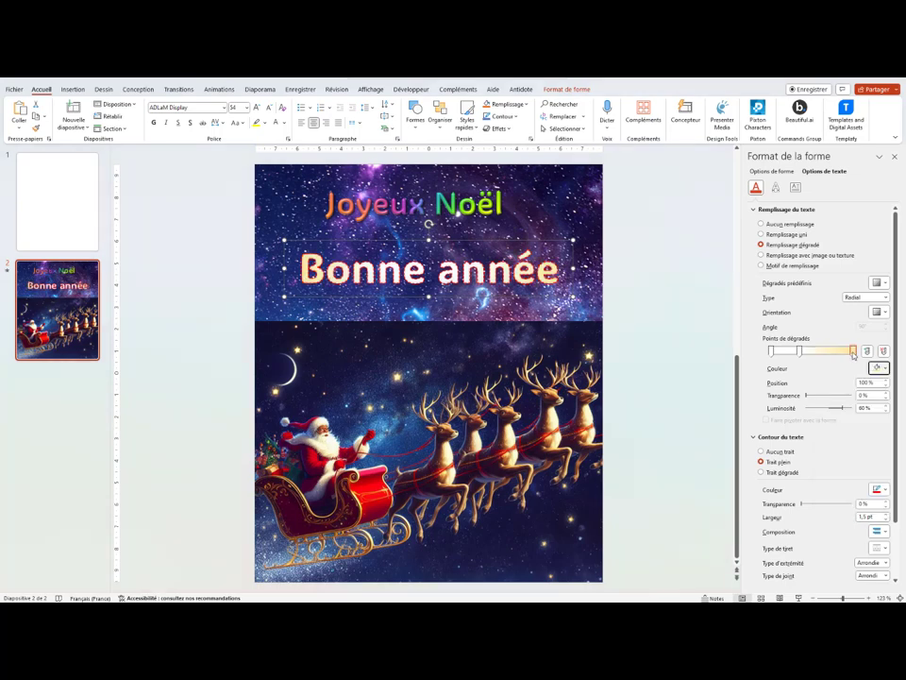
left_click_drag(853, 352, 793, 351)
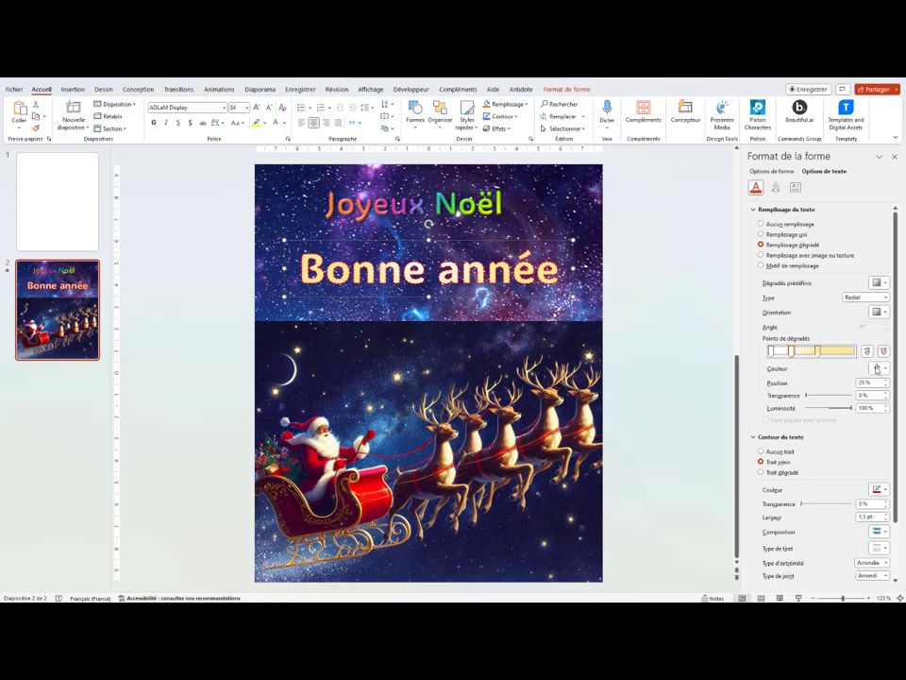
Tint the other gradient stops light gold, add one more, and choose the gradient direction
left_click(878, 368)
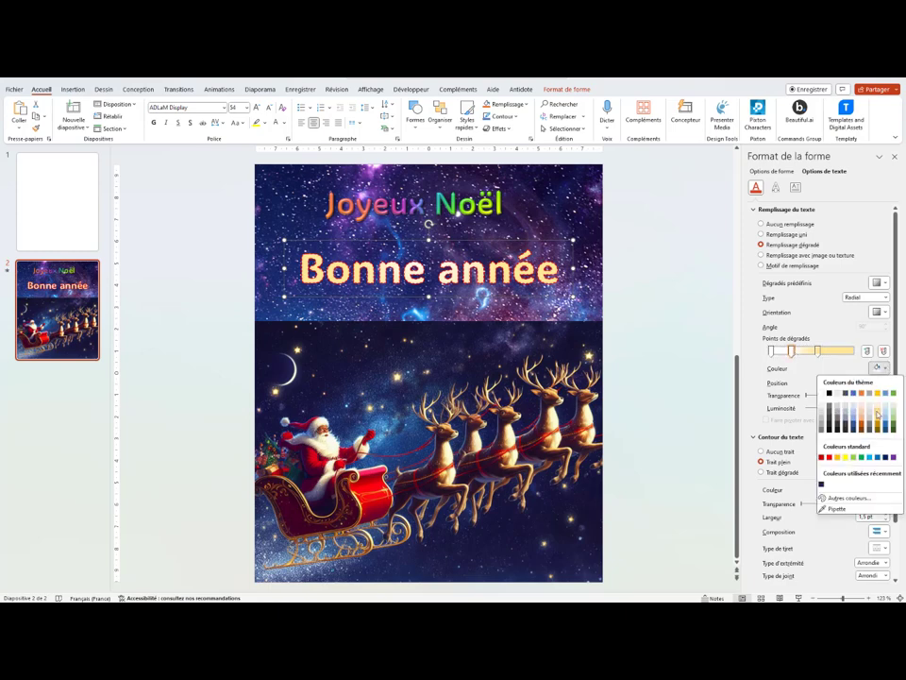
left_click(877, 413)
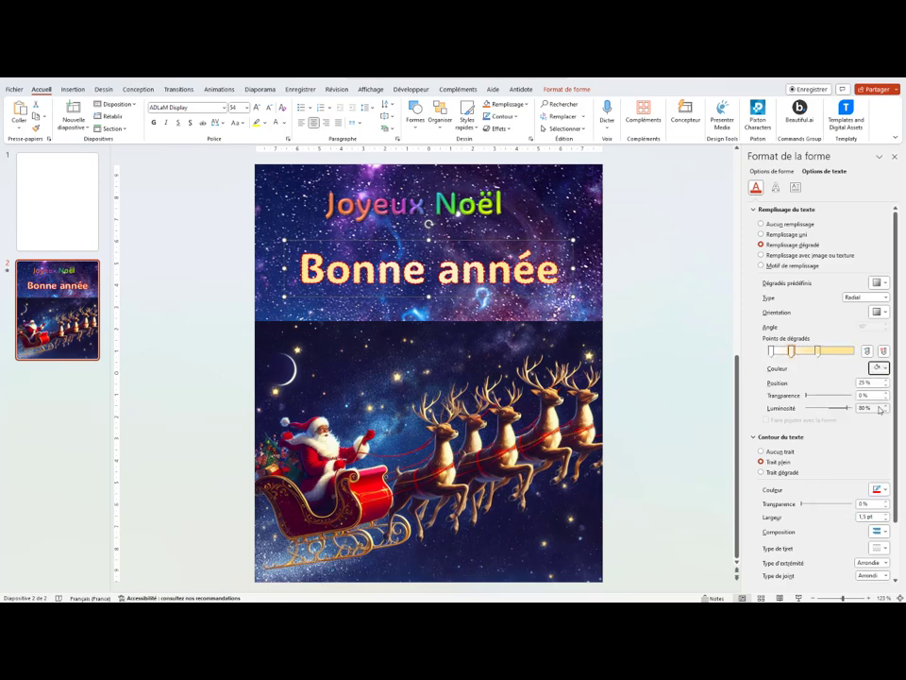
left_click(867, 350)
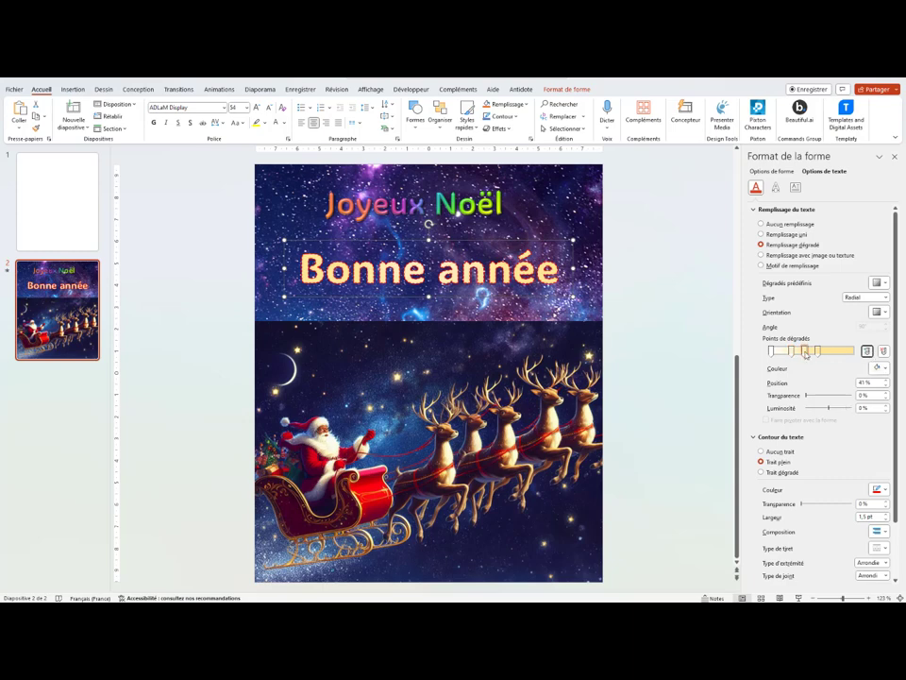
left_click_drag(805, 351, 841, 351)
left_click(877, 368)
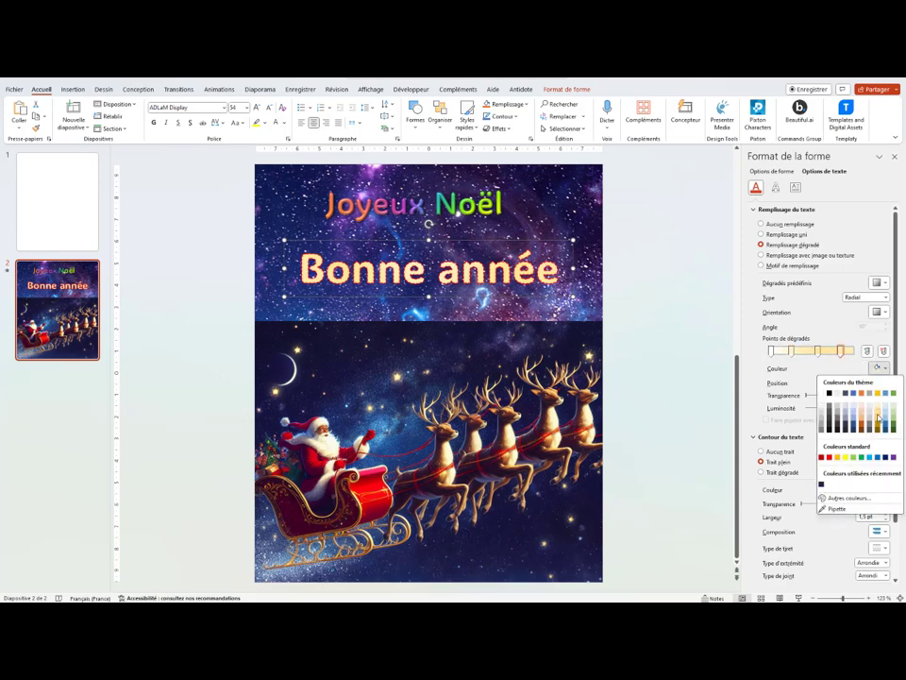
left_click(877, 417)
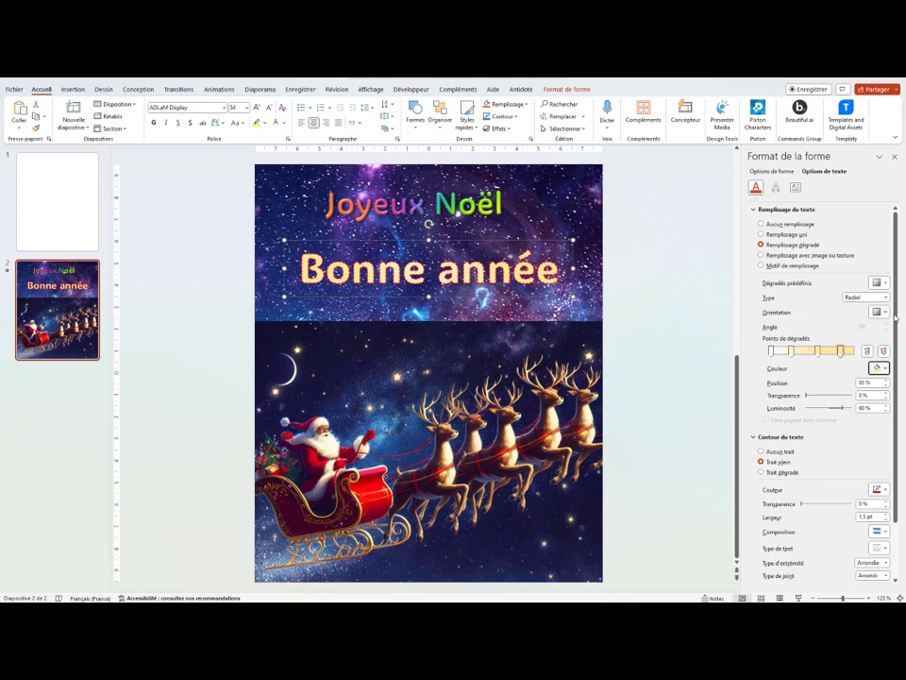
left_click(883, 314)
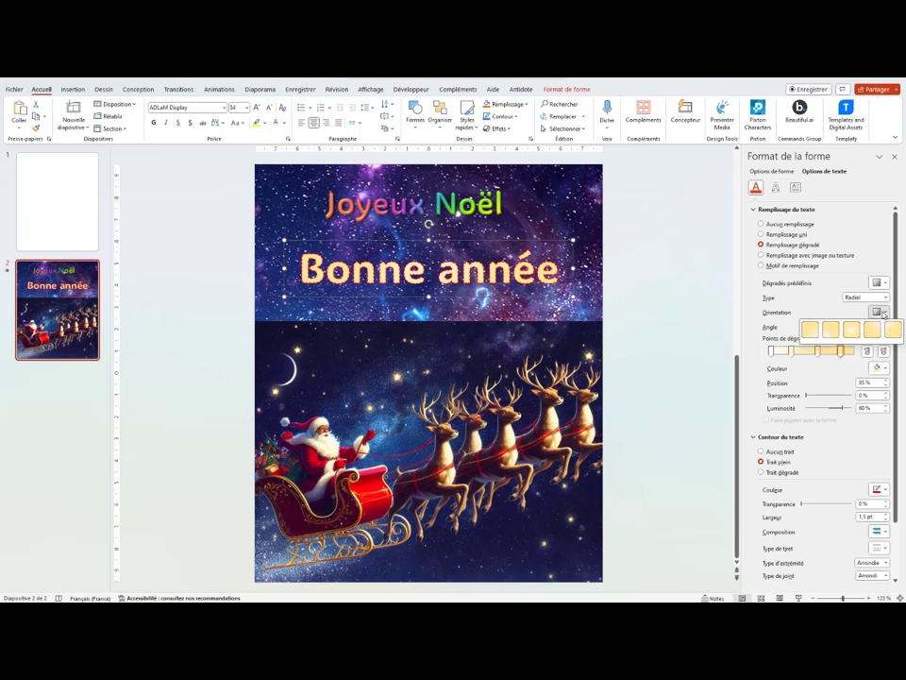
left_click(854, 330)
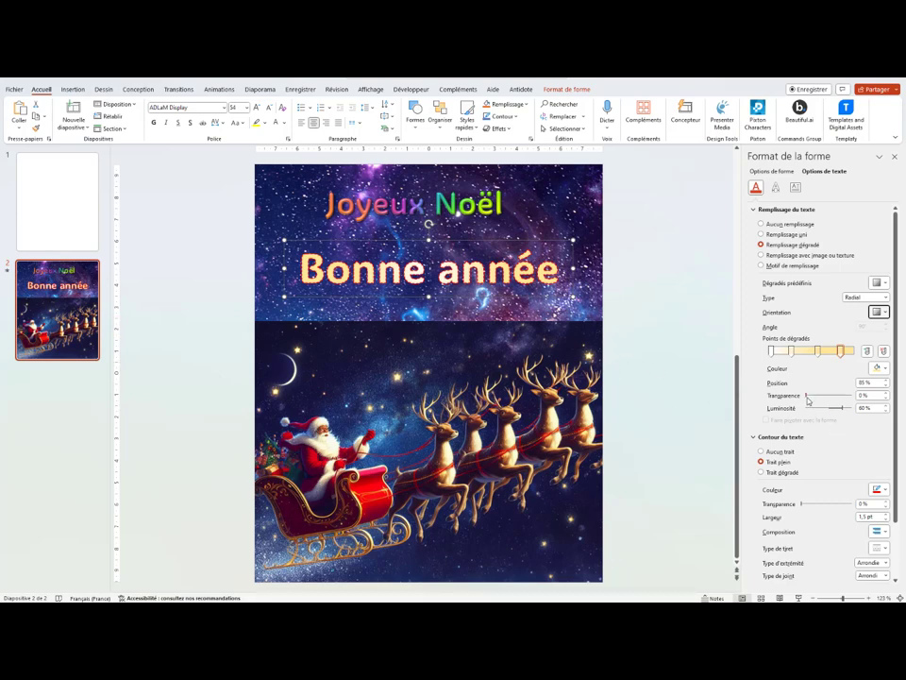
Set the selected gradient stop to 0% transparency and 45% brightness, adjusting the gradient direction
left_click_drag(806, 397, 871, 397)
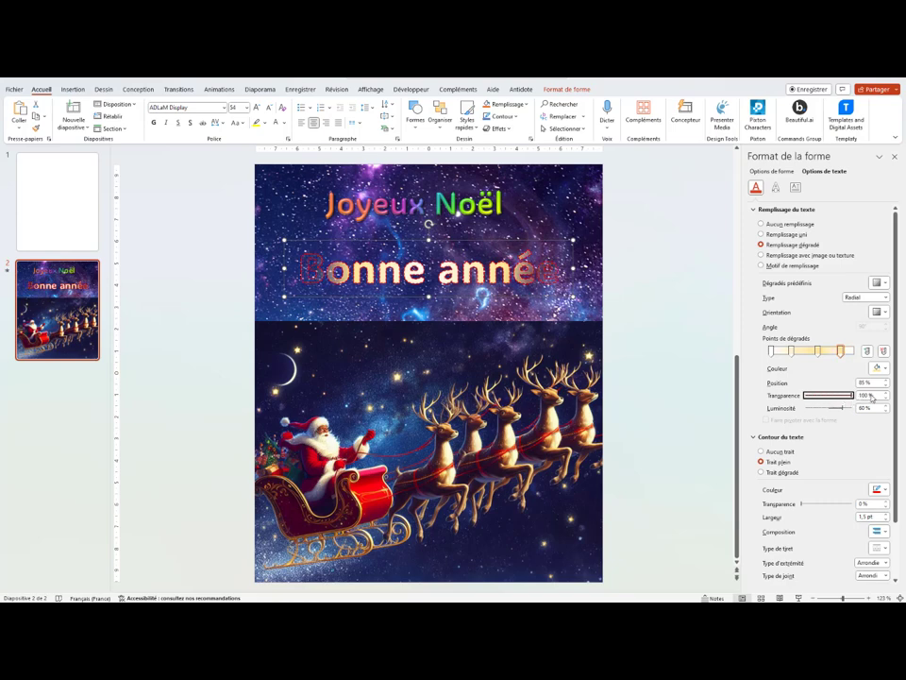
left_click_drag(843, 397, 834, 400)
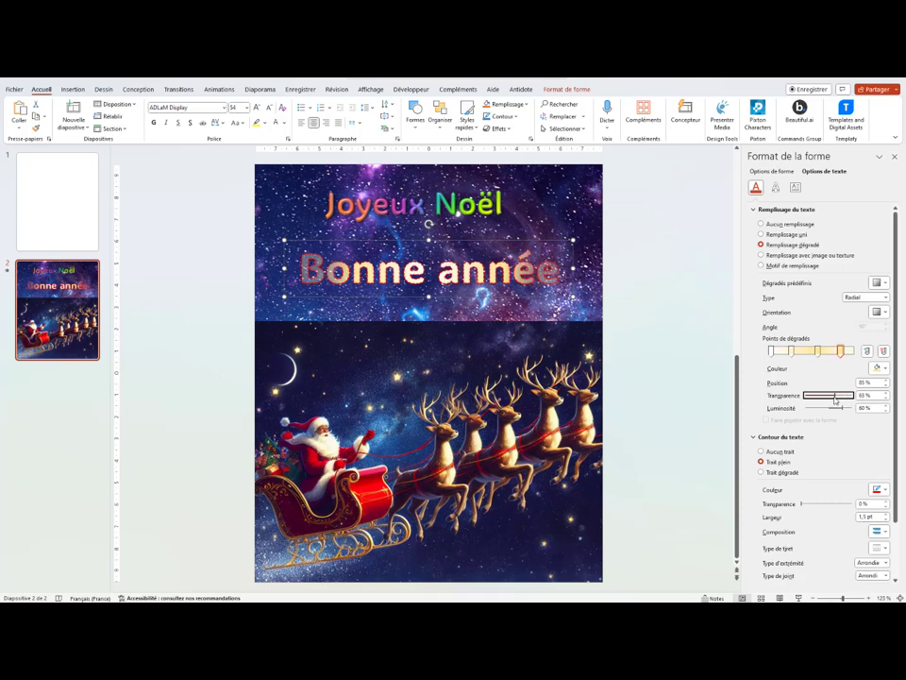
left_click(878, 312)
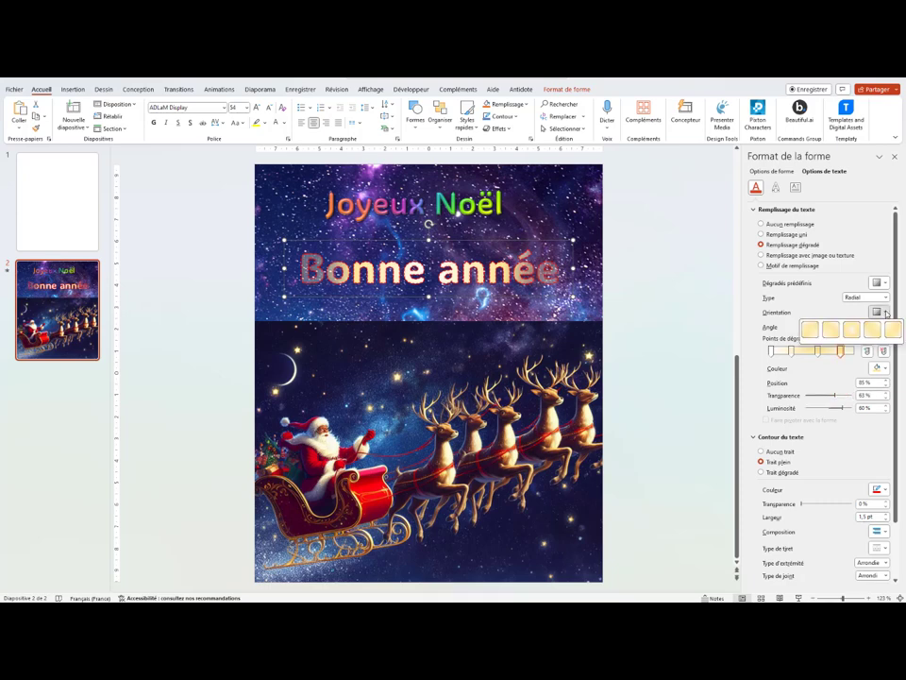
left_click(853, 329)
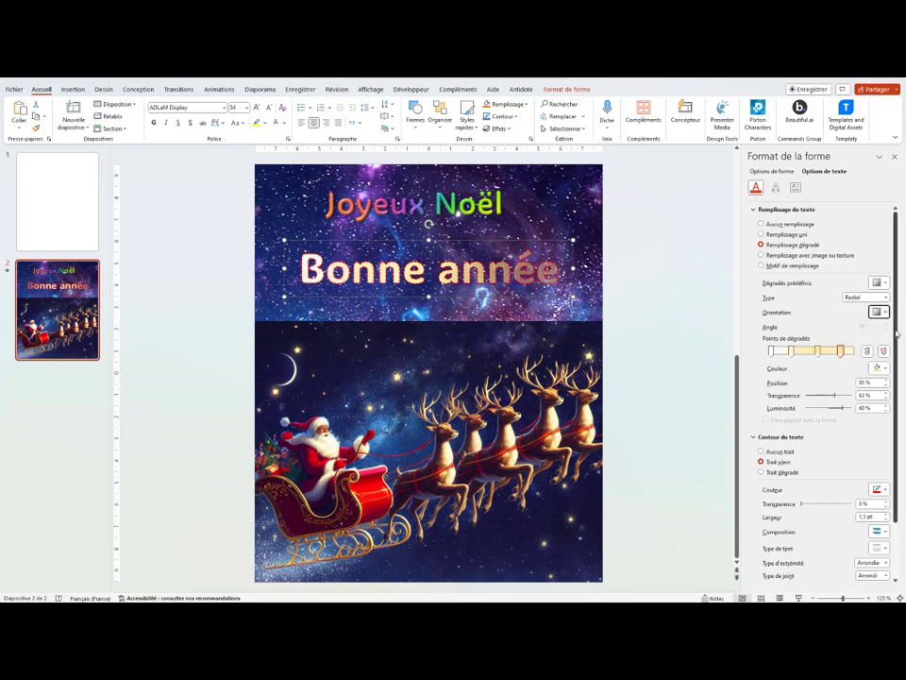
left_click(836, 397)
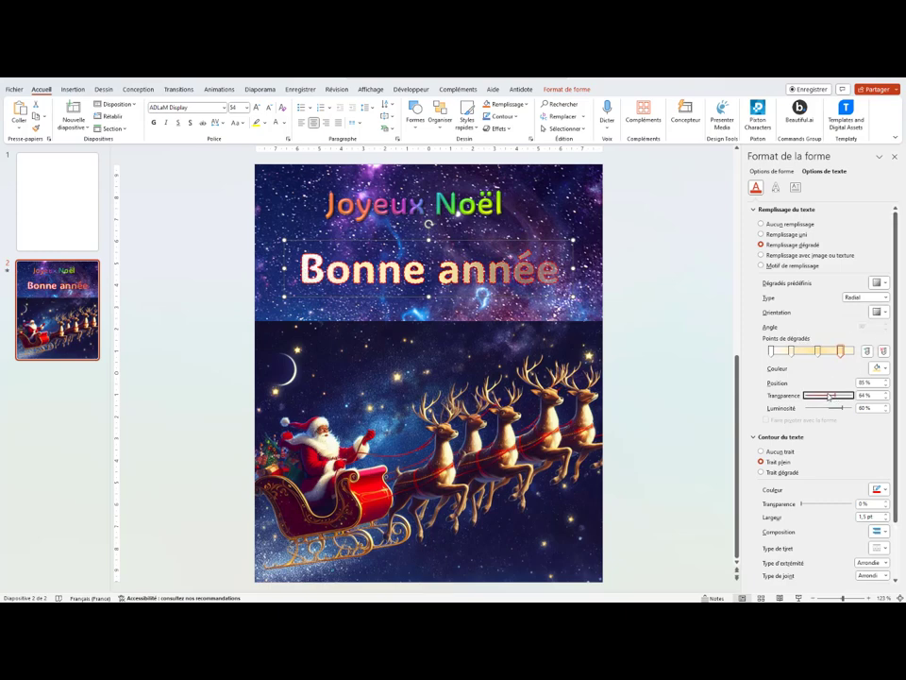
left_click_drag(836, 397, 807, 398)
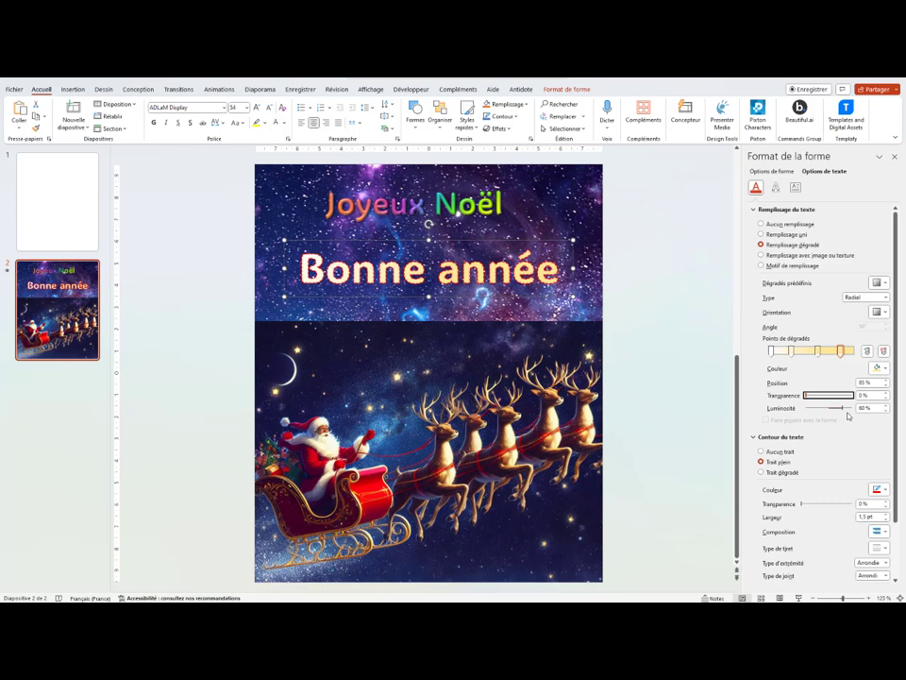
left_click_drag(842, 407, 849, 408)
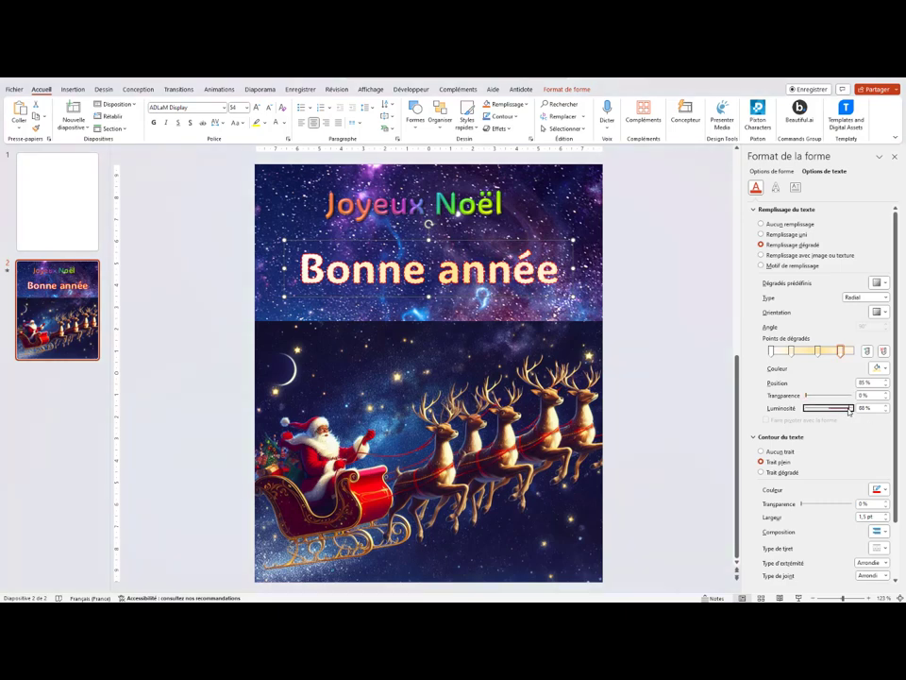
left_click_drag(851, 409, 839, 409)
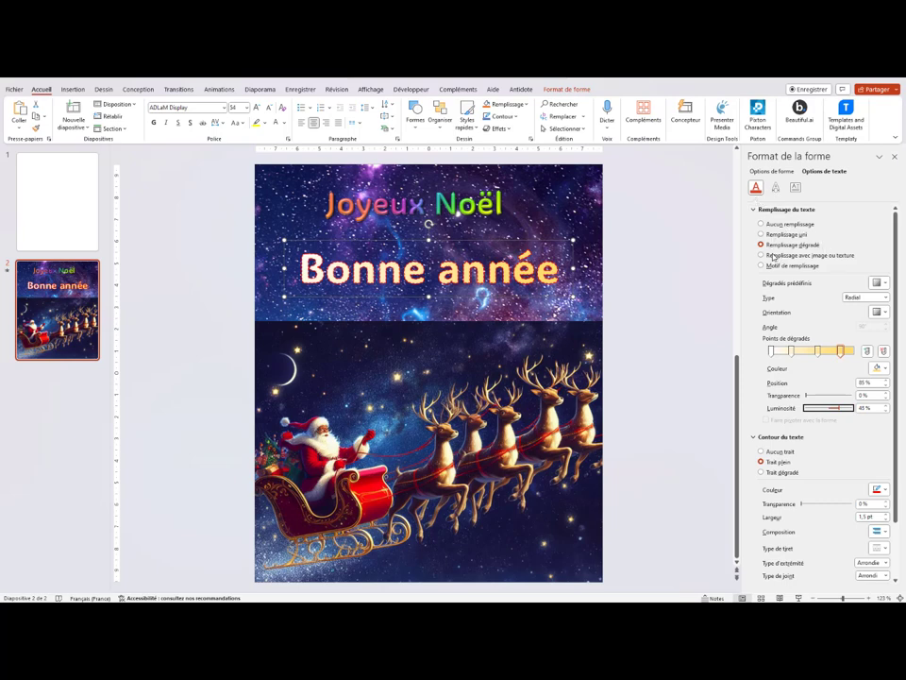
Fill Bonne année with the coral-reef stock photo at 15% transparency
left_click(775, 255)
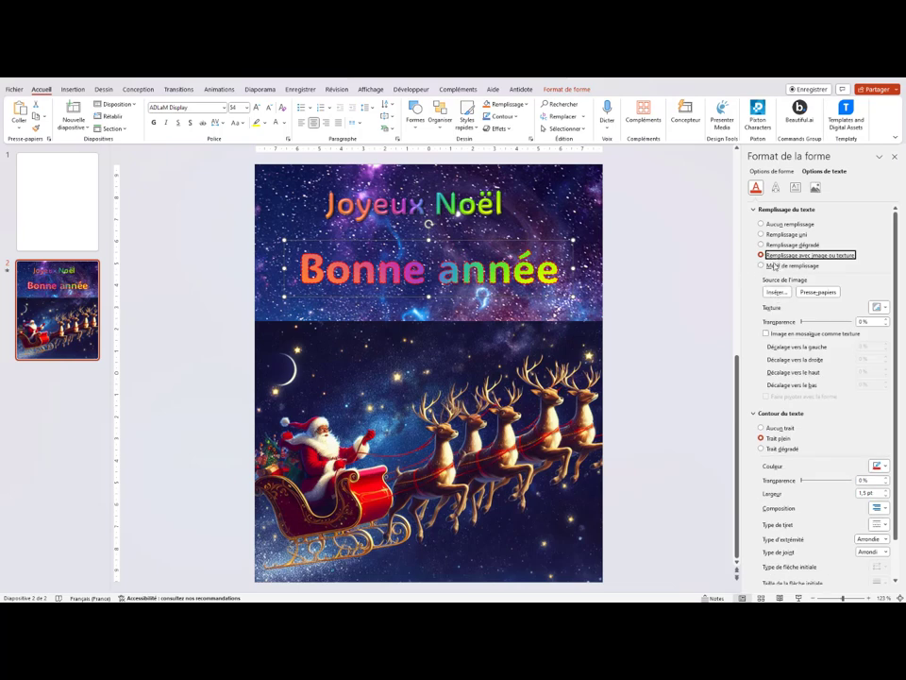
left_click(776, 294)
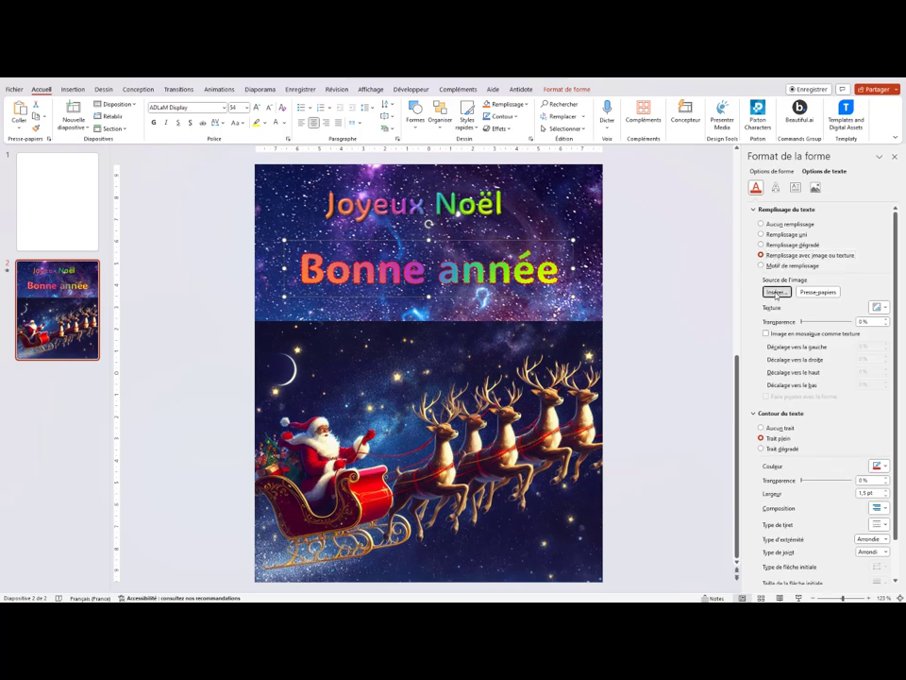
left_click(389, 333)
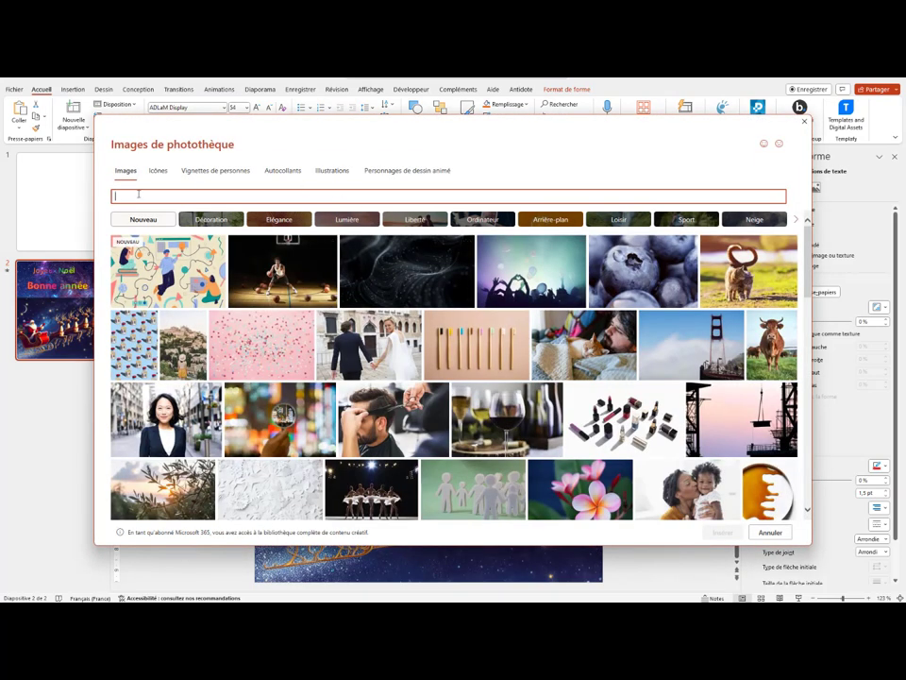
scroll(393, 335, "down", 1)
scroll(393, 335, "down", 3)
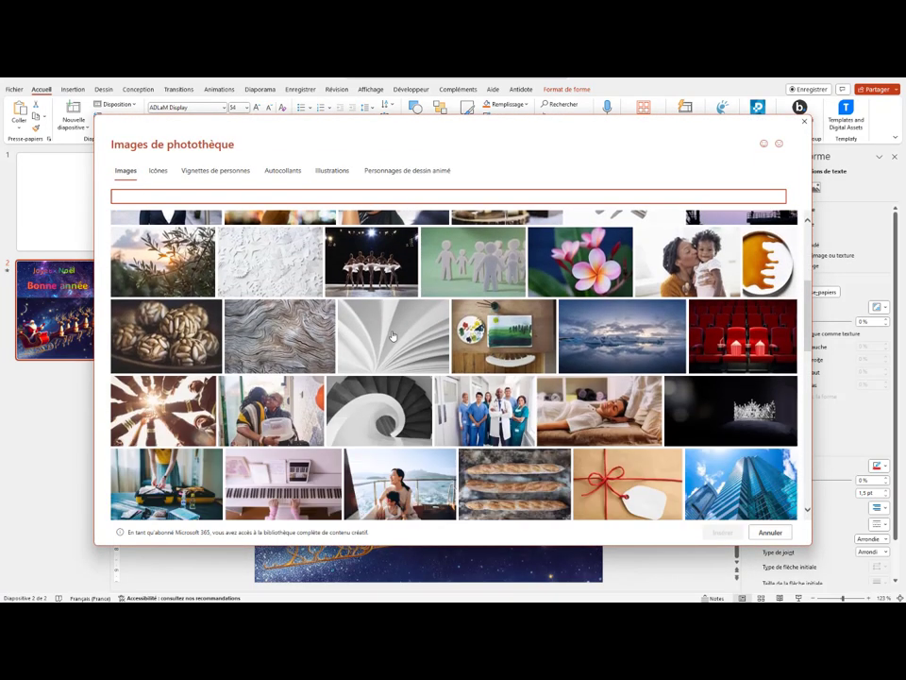
scroll(393, 335, "down", 1)
scroll(393, 335, "down", 1)
scroll(393, 335, "down", 4)
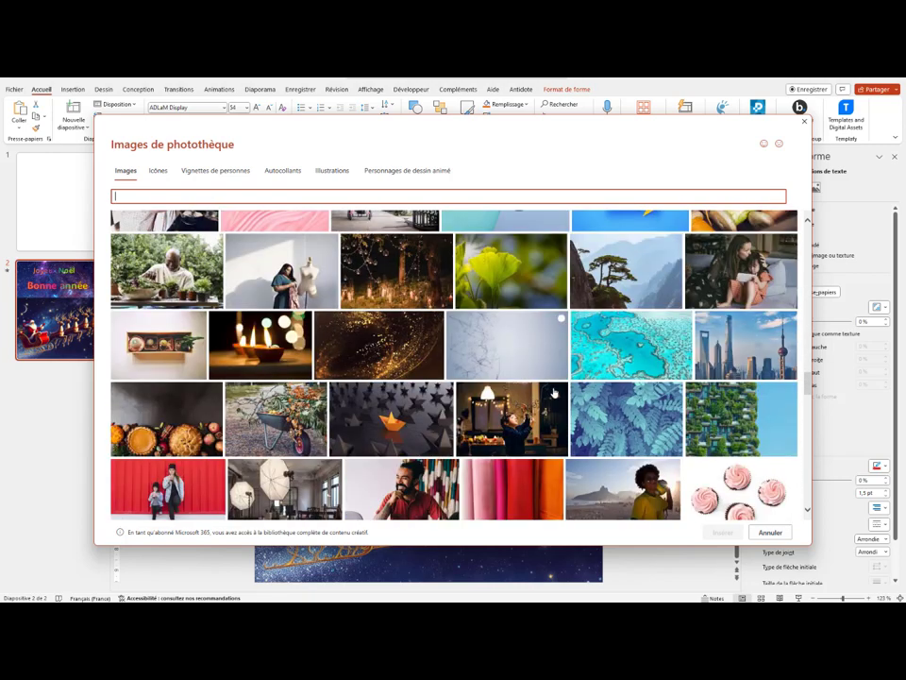
left_click(639, 343)
left_click(718, 531)
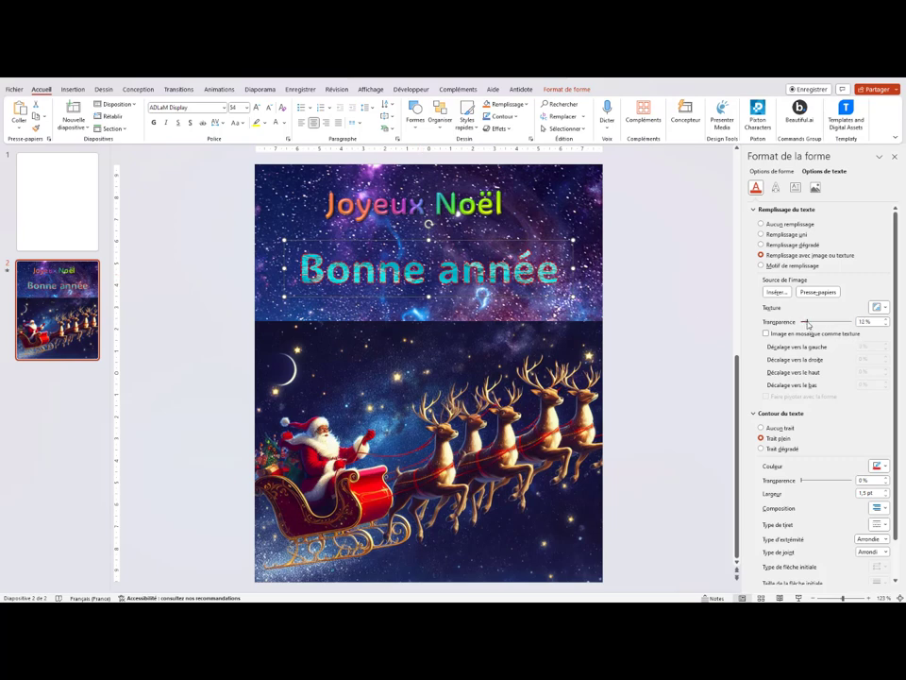
left_click_drag(807, 323, 816, 325)
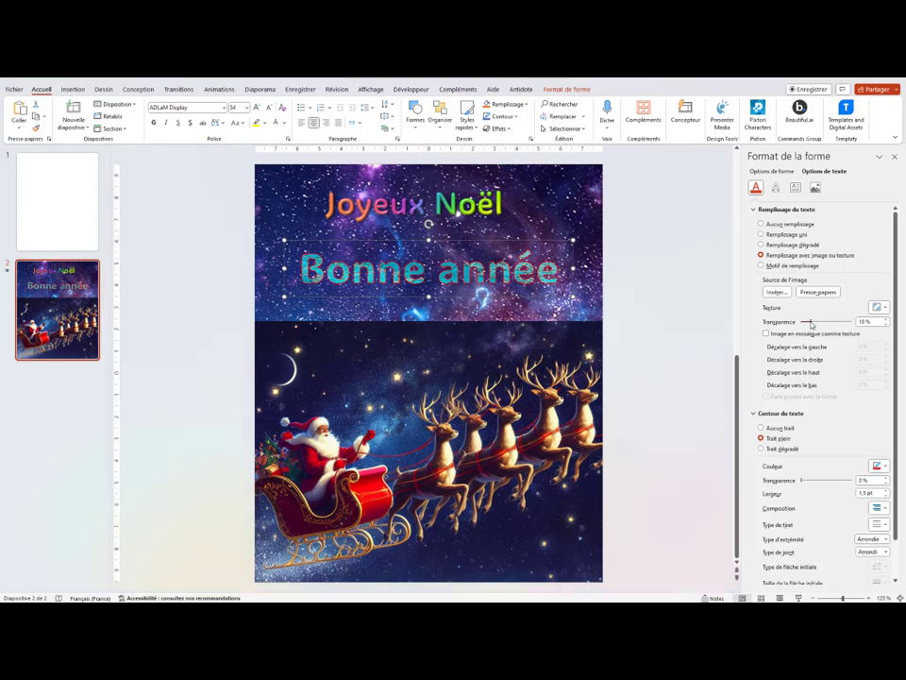
Change the Bonne année text outline colour to blue
scroll(840, 412, "down", 2)
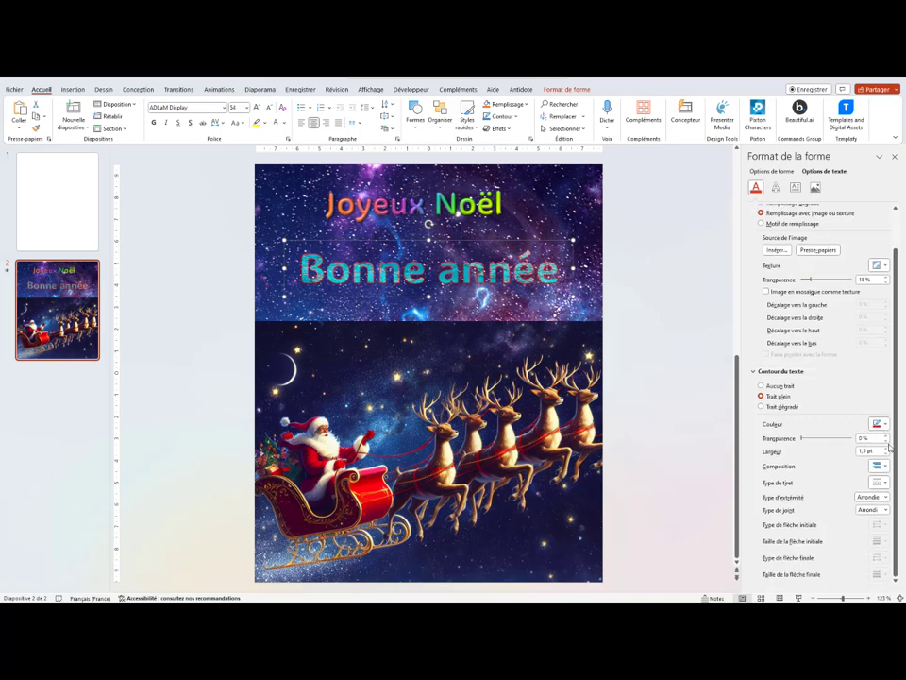
left_click(883, 424)
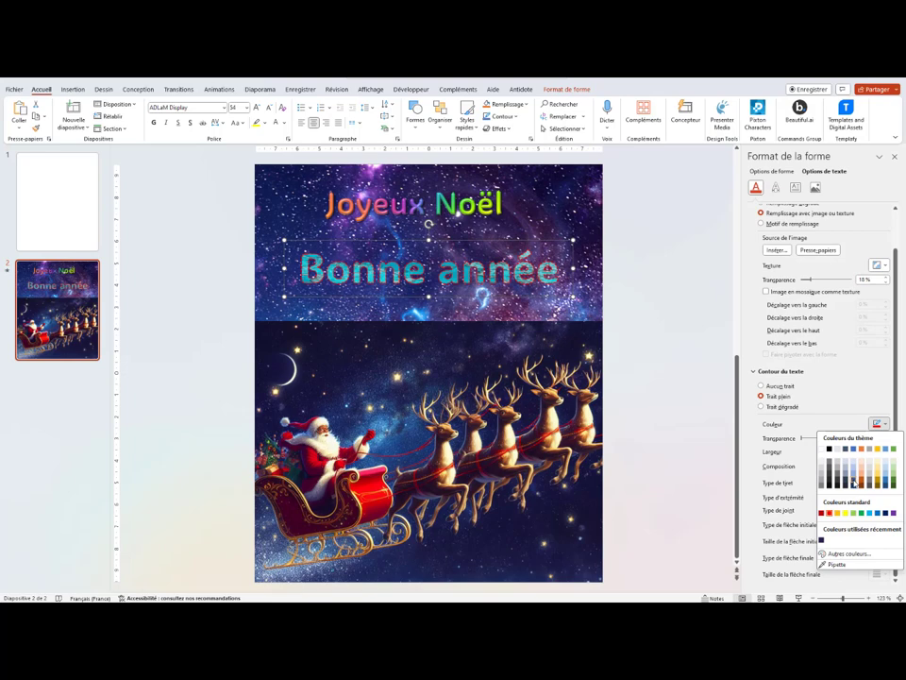
left_click(854, 481)
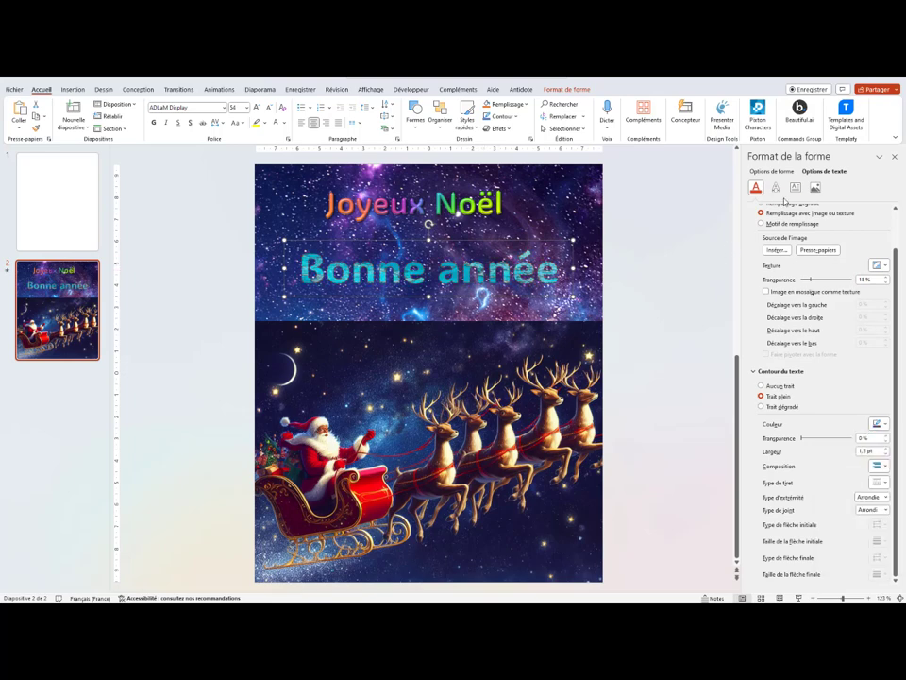
left_click(775, 186)
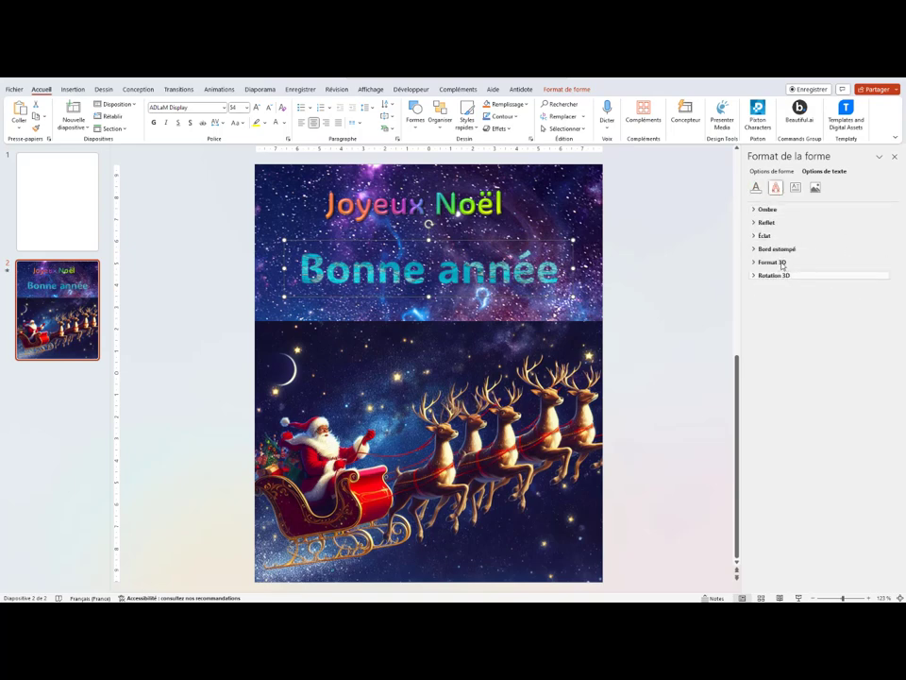
Apply an outer shadow preset and a reflection preset to Bonne année
left_click(766, 209)
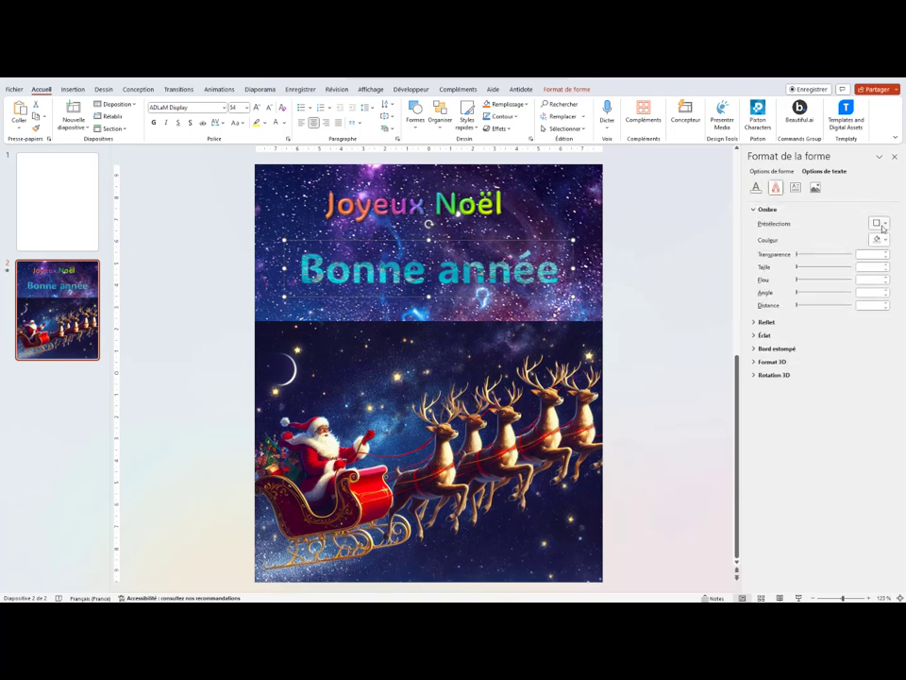
left_click(882, 224)
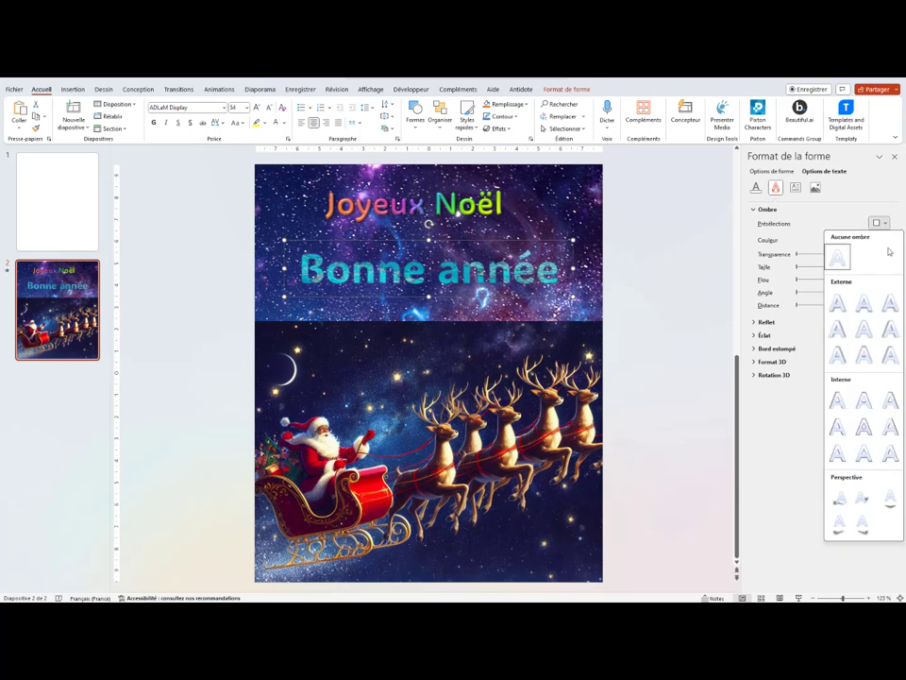
left_click(863, 303)
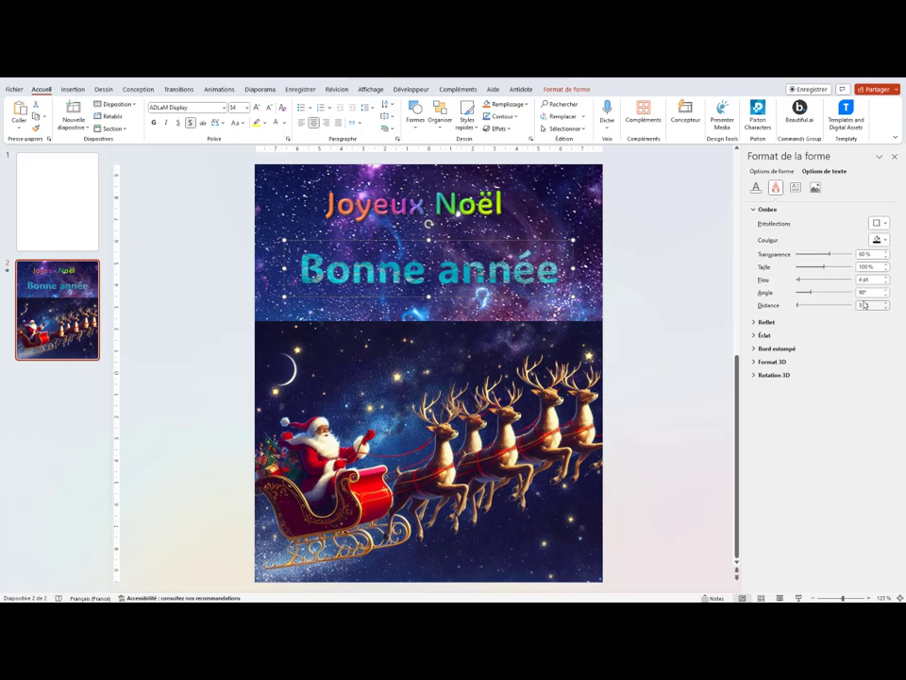
left_click(755, 209)
left_click(763, 222)
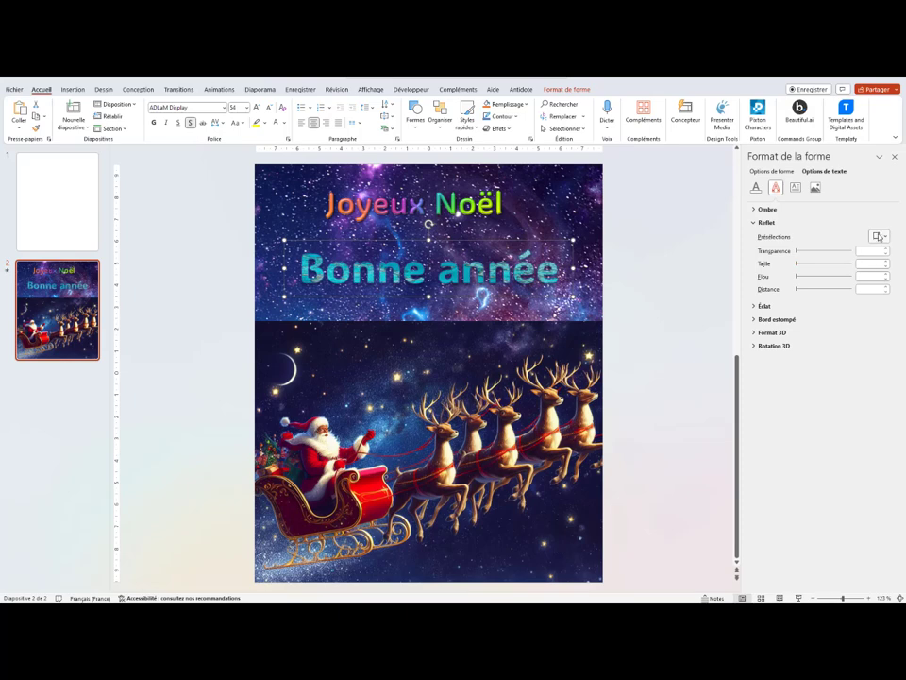
left_click(884, 237)
left_click(837, 315)
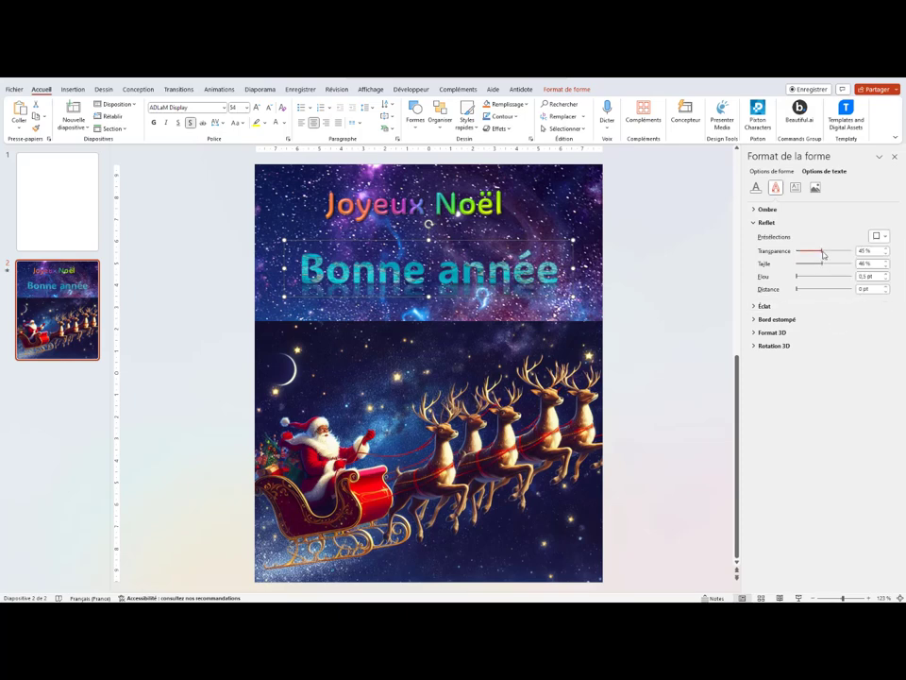
Add a glow to Bonne année and change its colour to grey
left_click(761, 224)
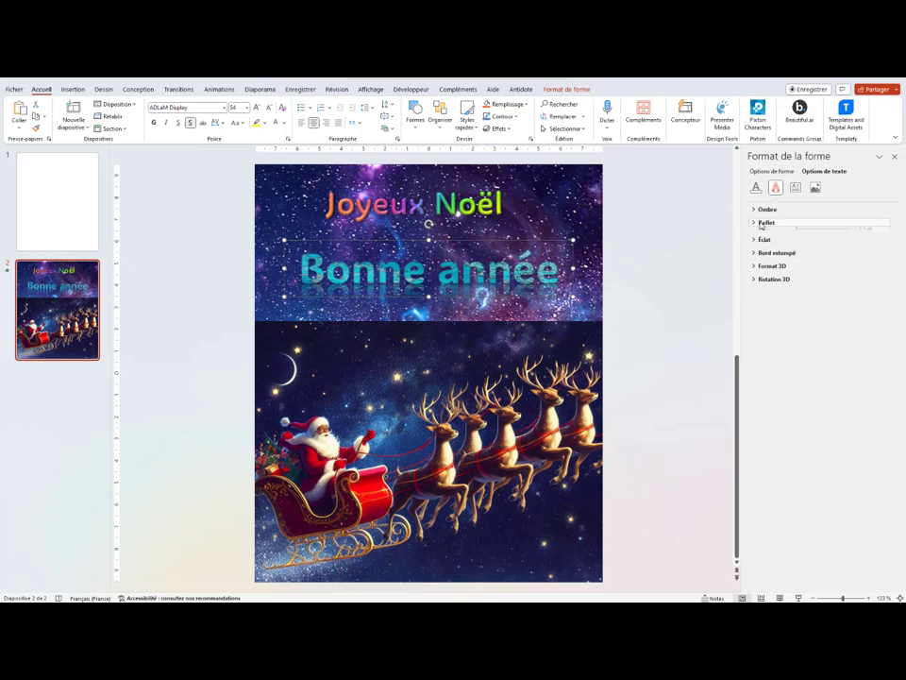
left_click(756, 236)
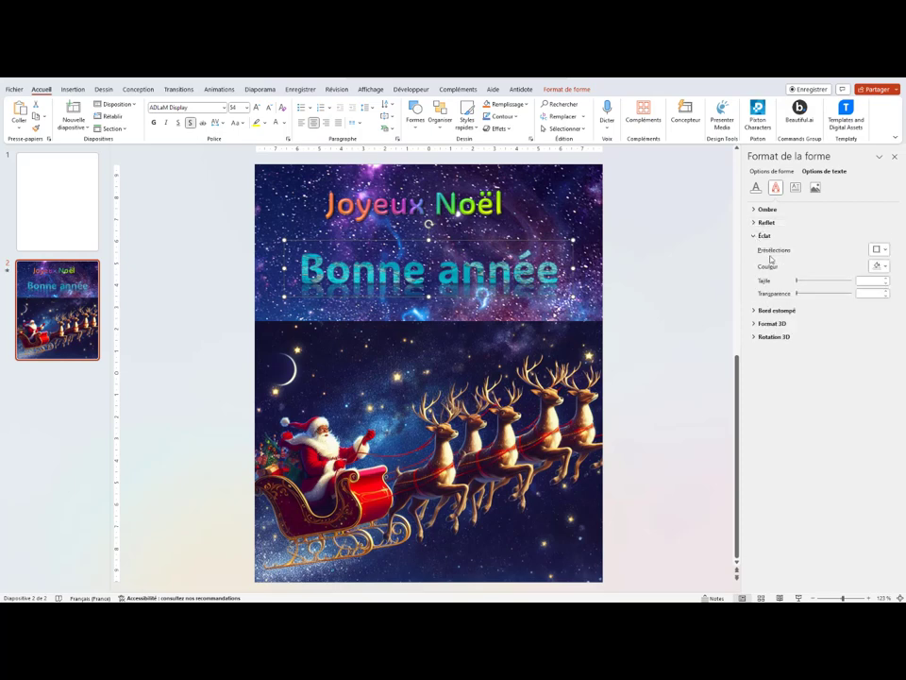
left_click(885, 250)
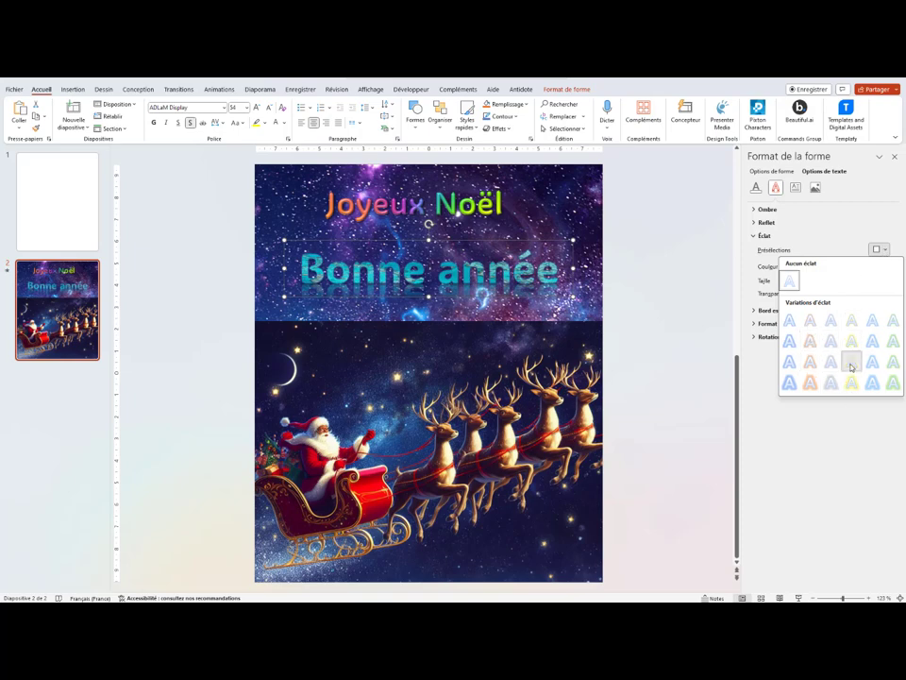
left_click(851, 365)
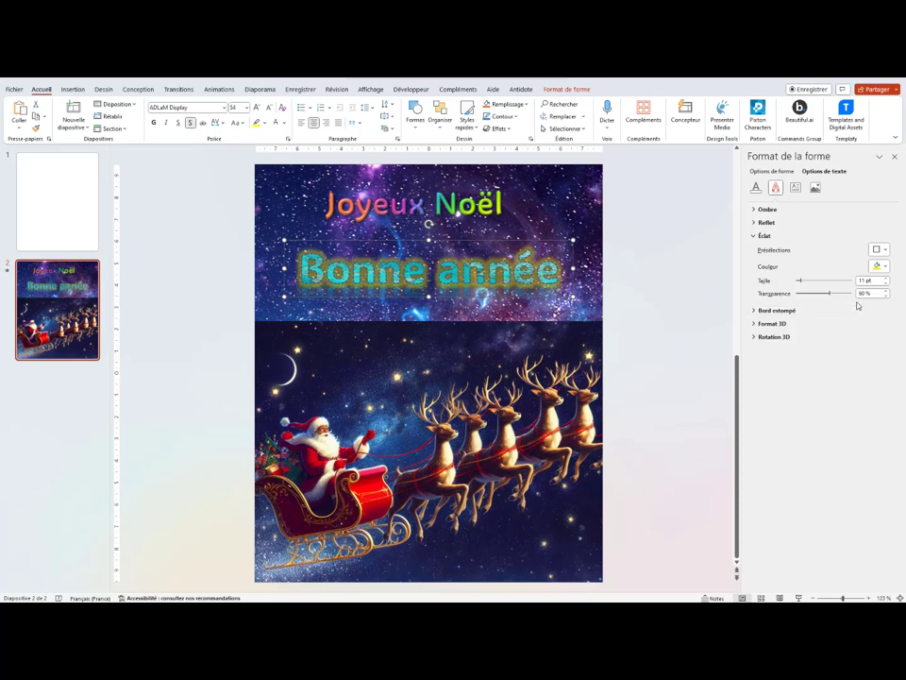
left_click(886, 269)
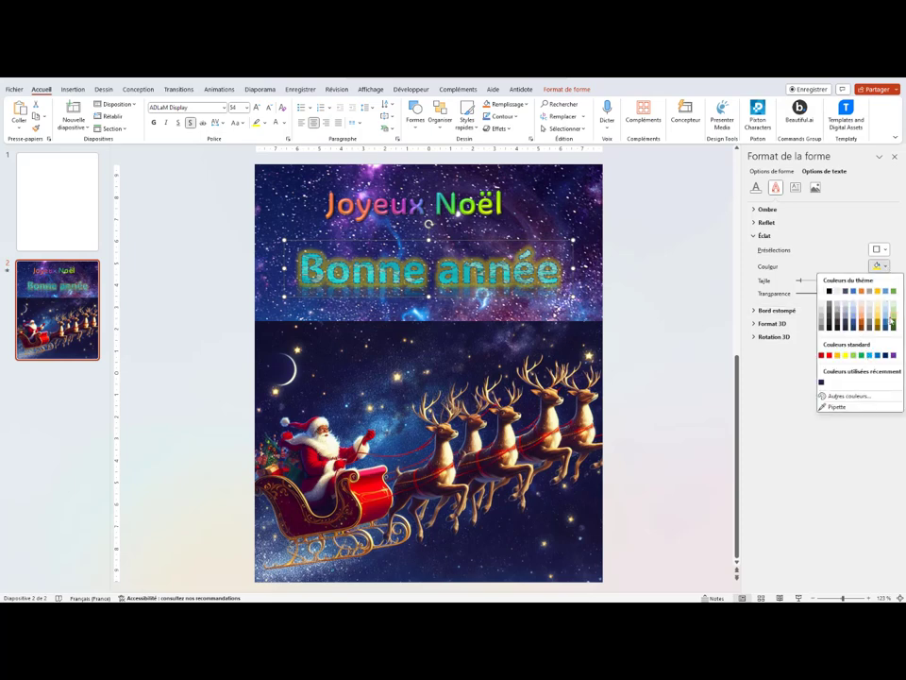
left_click(886, 313)
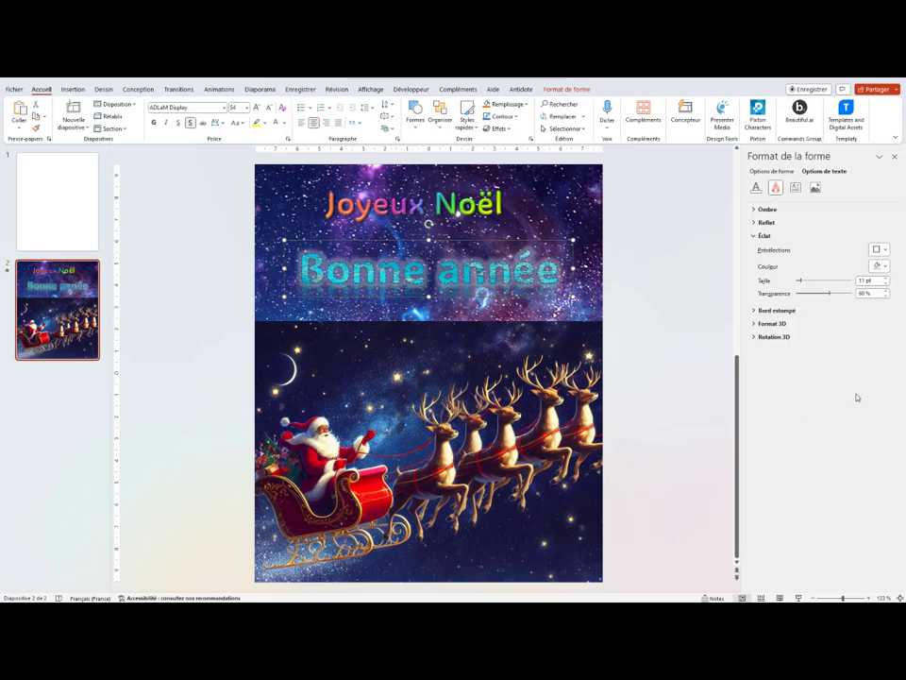
left_click(754, 235)
left_click(755, 263)
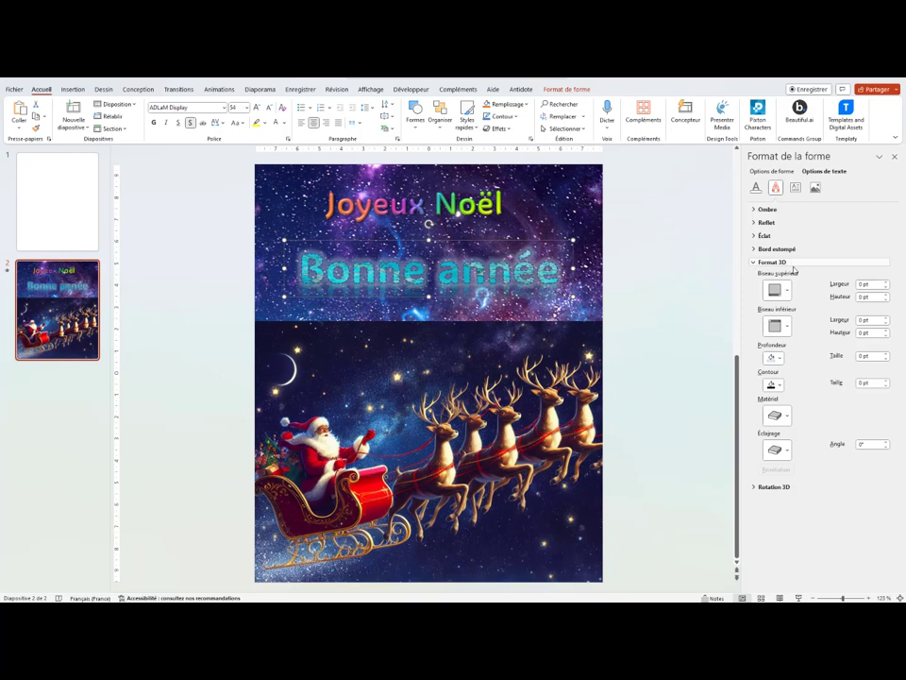
Apply top and bottom bevels to 'Bonne année', then widen both, making the bottom bevel 6 pt wide
left_click(787, 292)
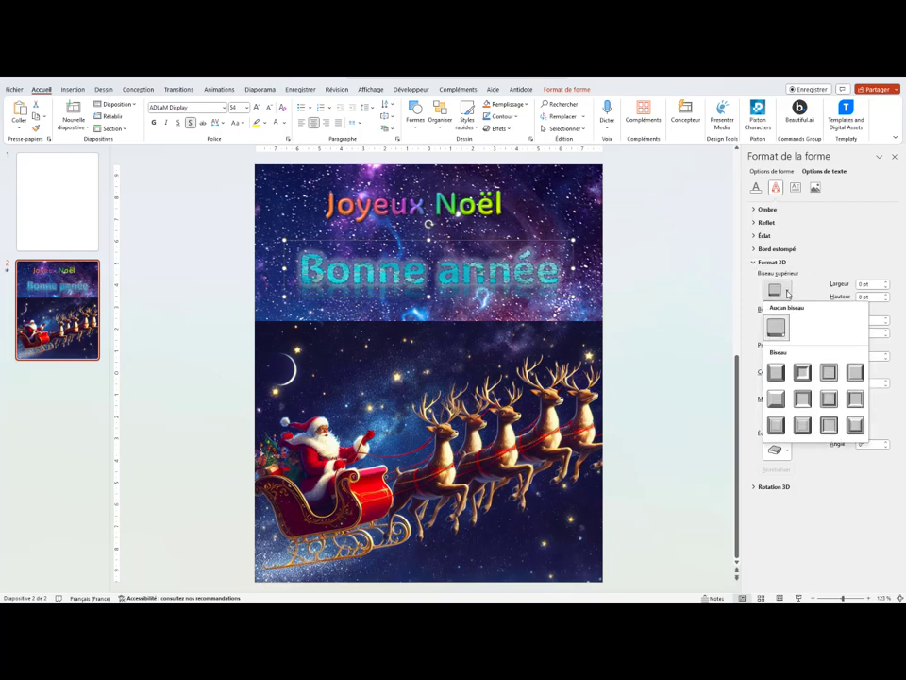
left_click(775, 371)
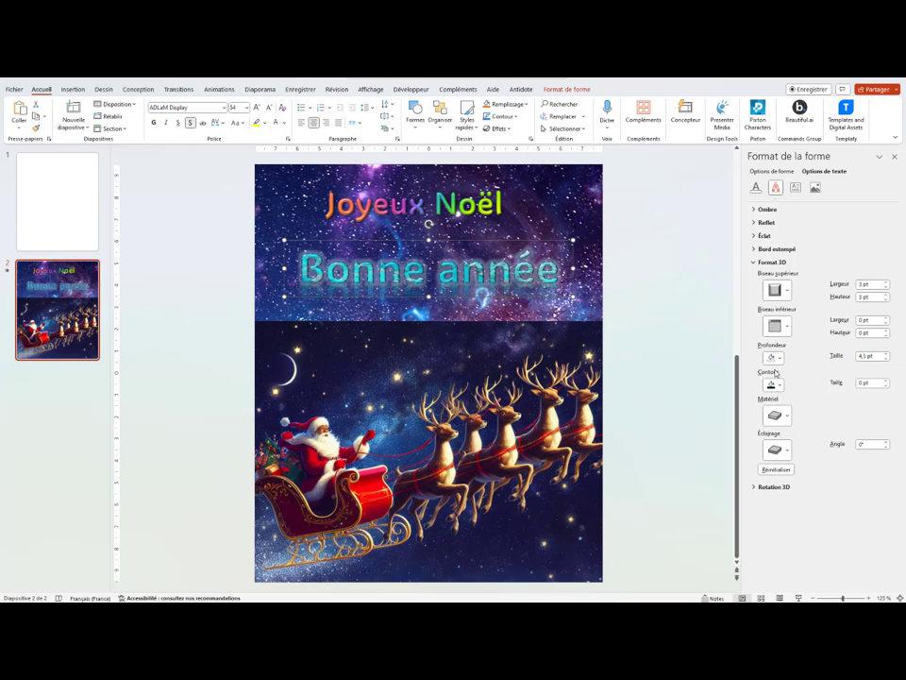
left_click(788, 325)
left_click(775, 405)
left_click(788, 291)
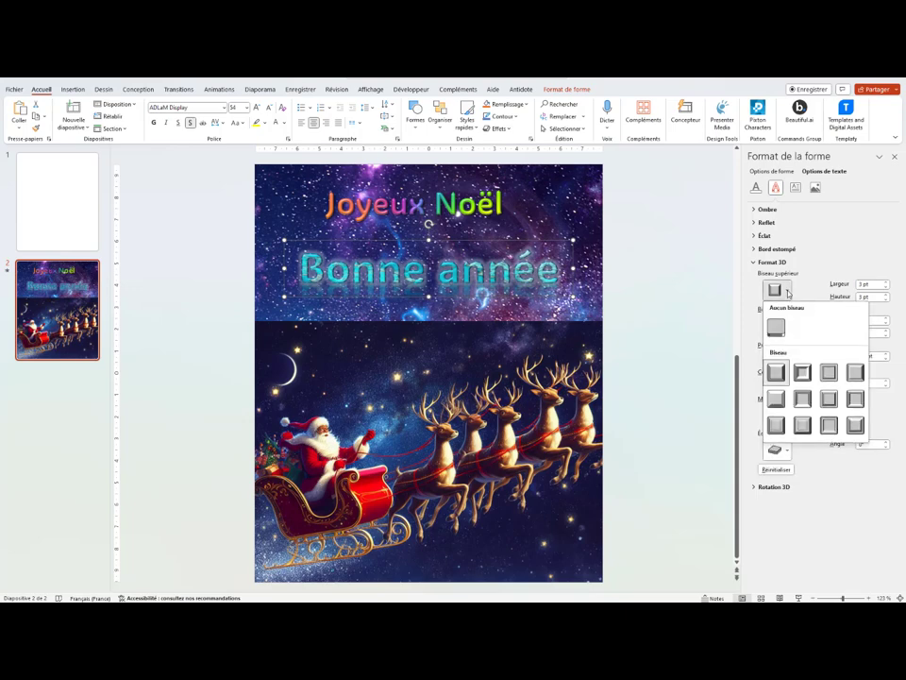
left_click(829, 372)
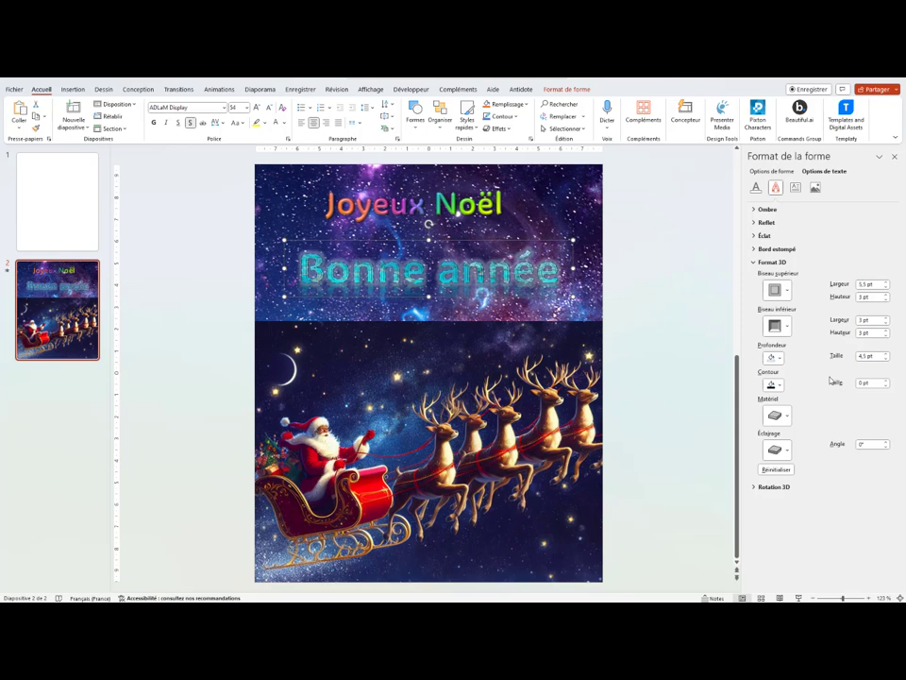
left_click(788, 326)
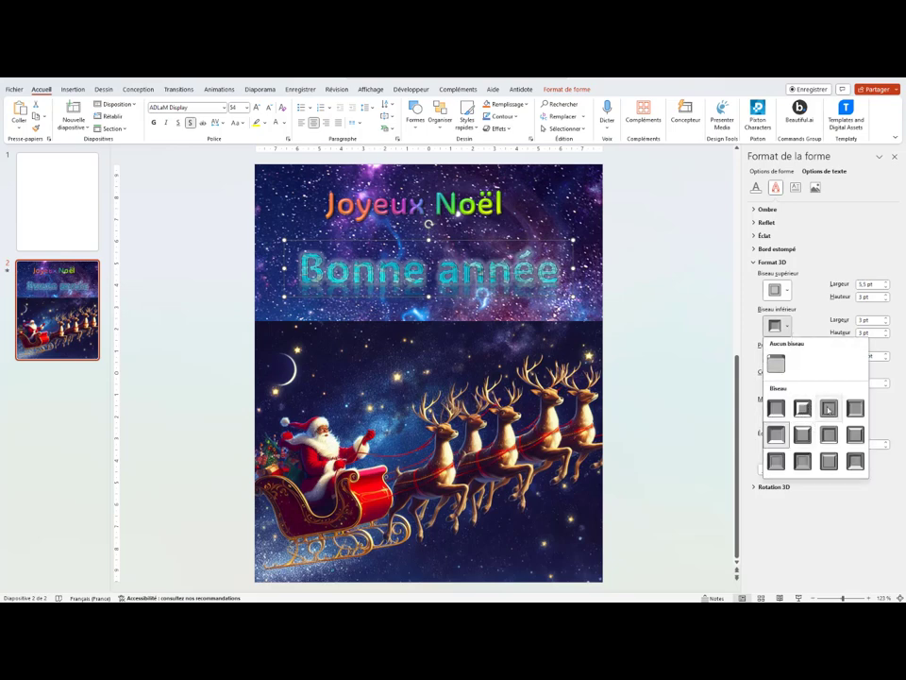
left_click(828, 409)
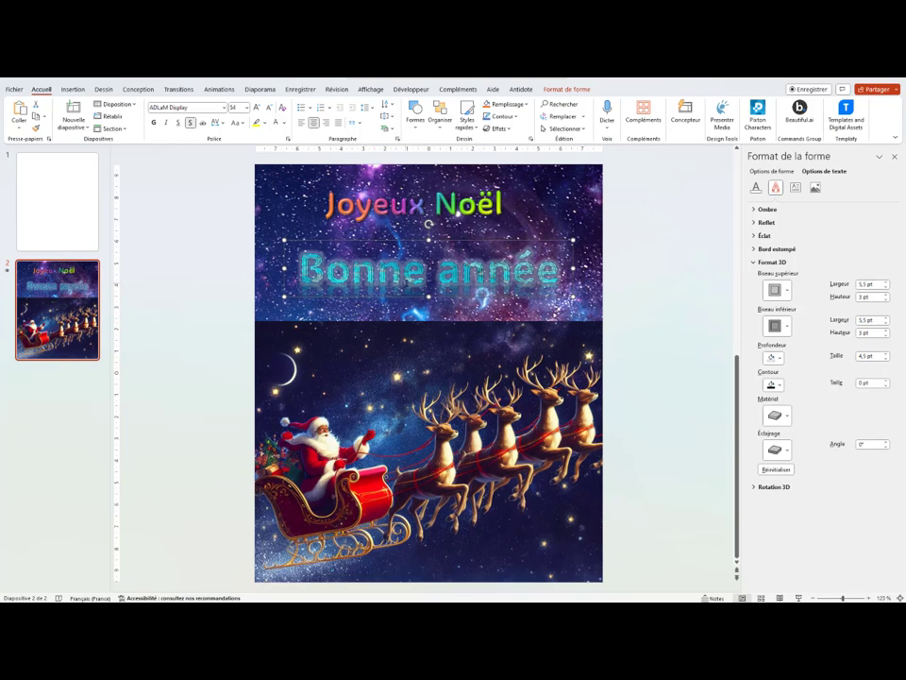
Settle on a 6,5 pt wide top bevel and collapse the Format 3D settings
left_click(786, 292)
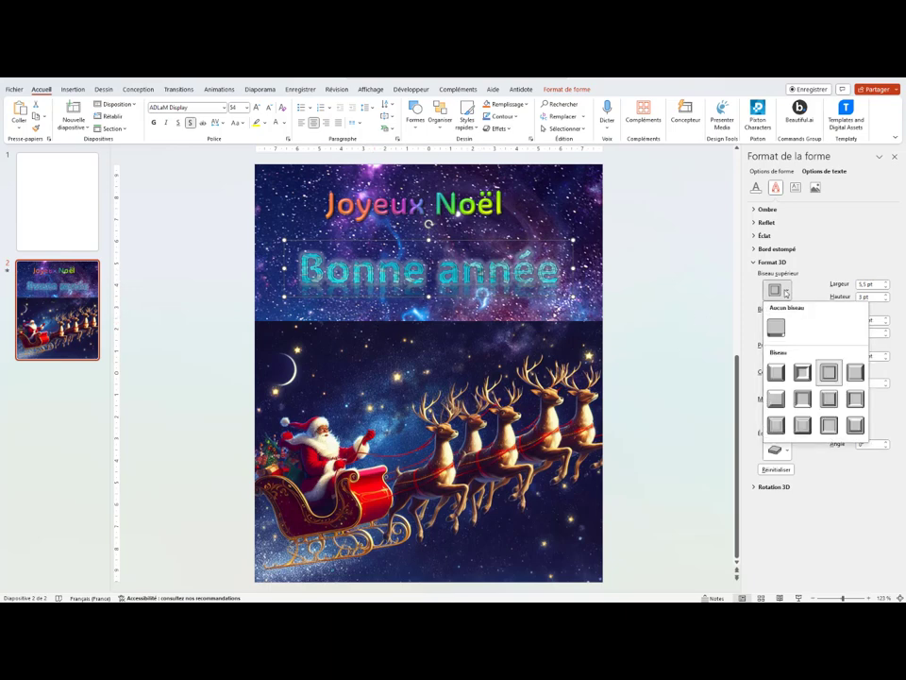
left_click(828, 372)
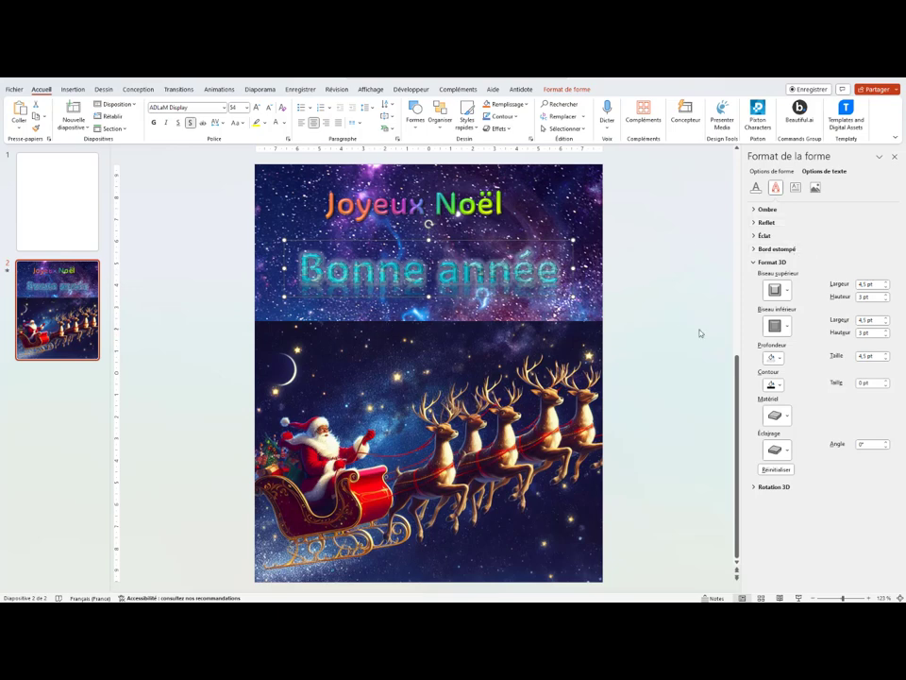
left_click(785, 291)
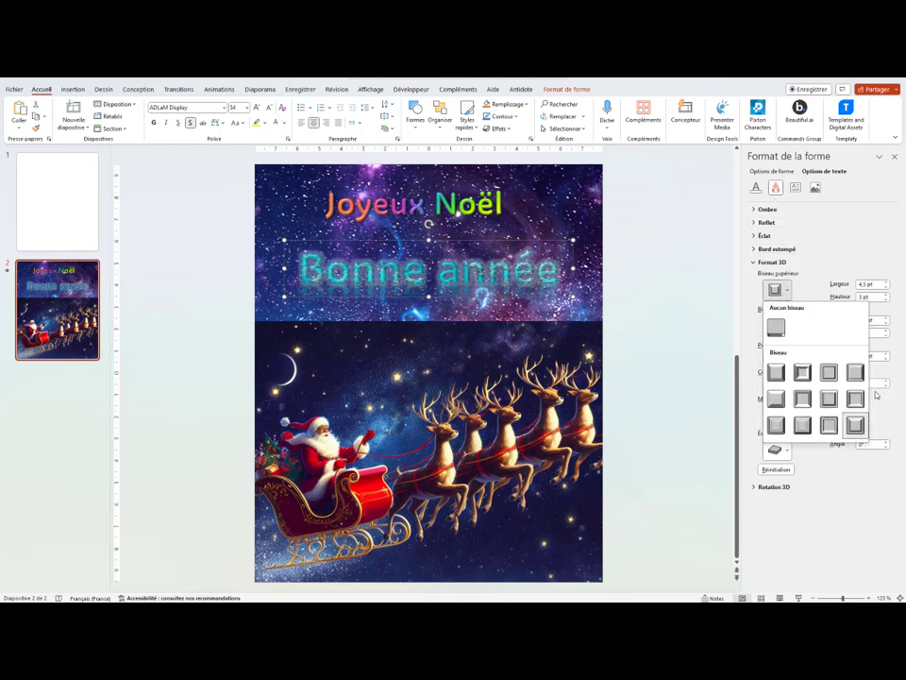
left_click(802, 372)
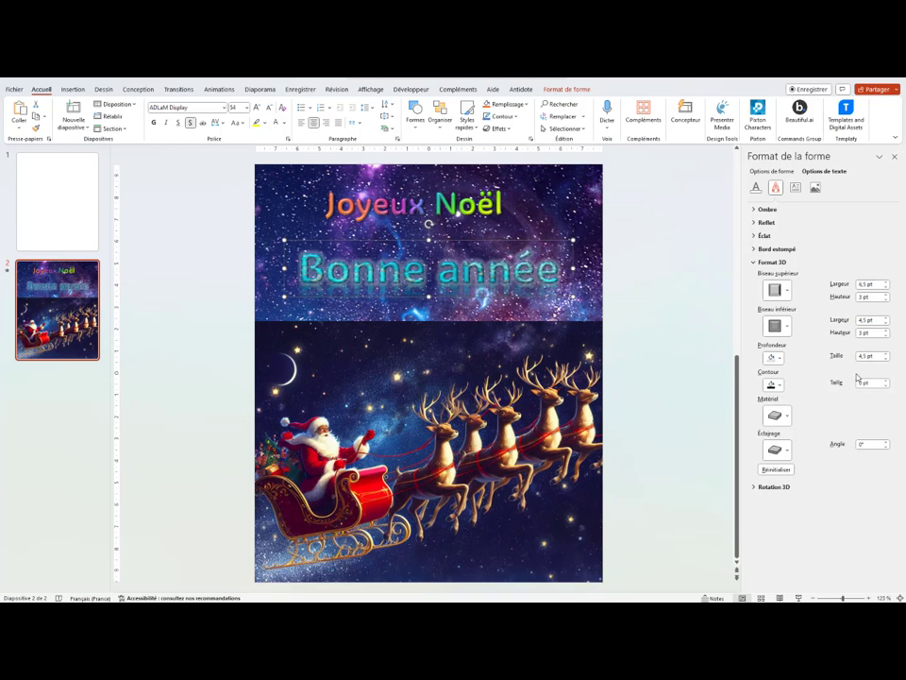
left_click(760, 262)
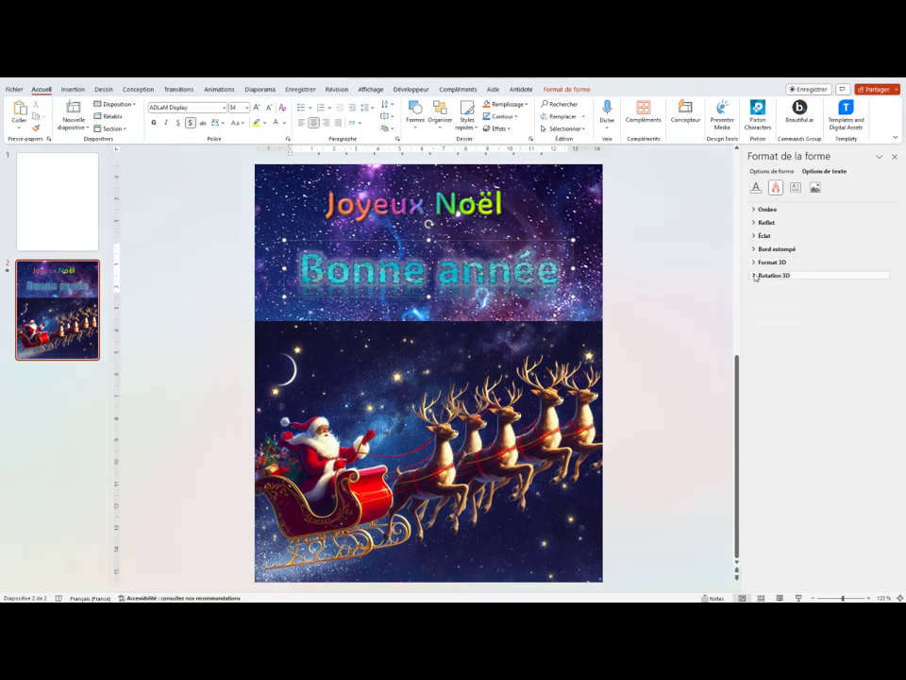
Tilt 'Bonne année' with a Parallèle 3D rotation preset
left_click(760, 275)
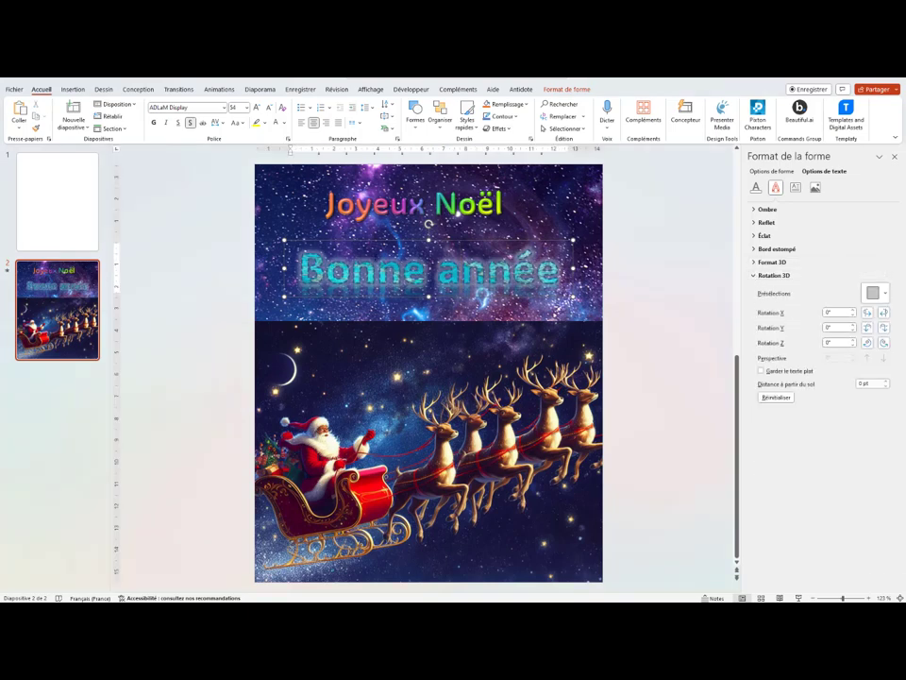
left_click(884, 297)
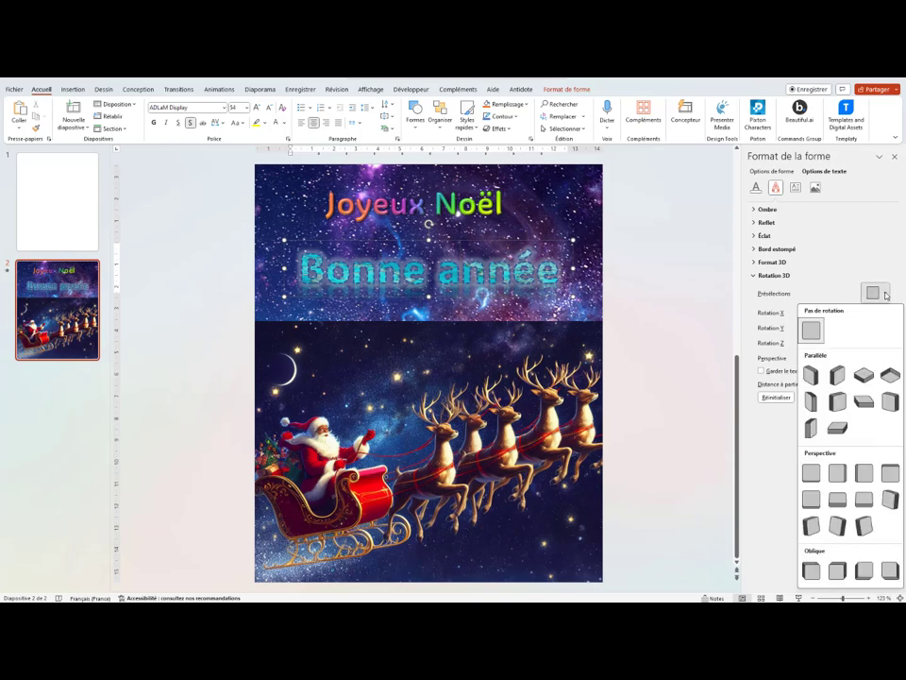
left_click(864, 408)
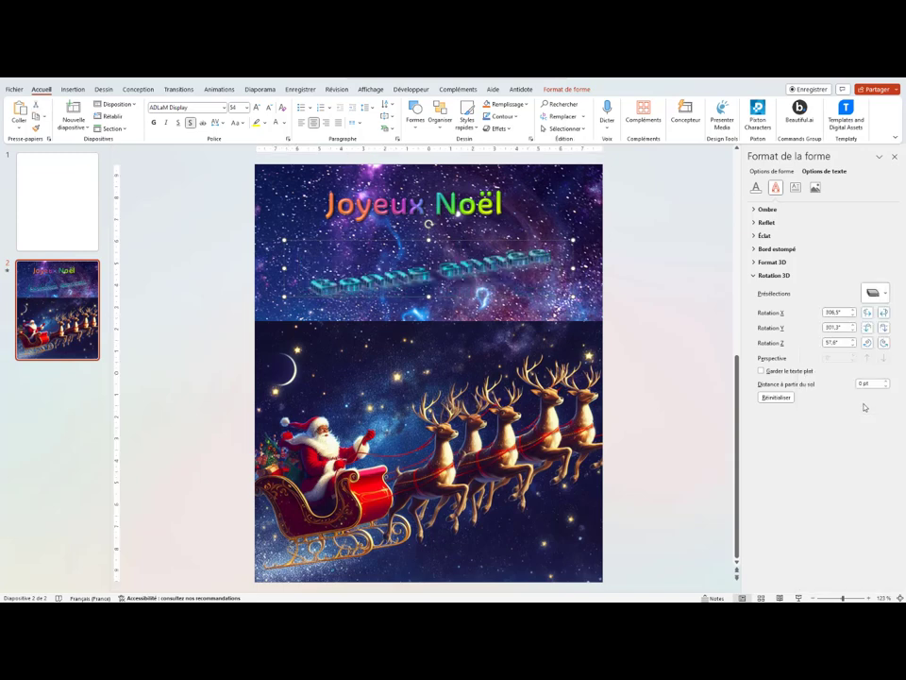
left_click(887, 299)
left_click(840, 409)
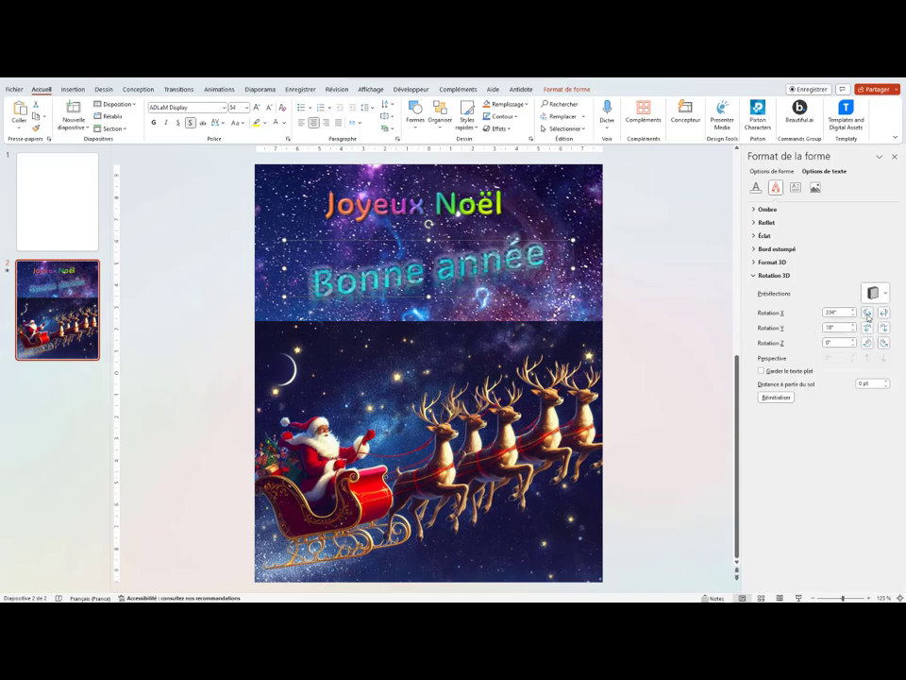
Fine-tune the rotation to X 334°, Y 18° and Z 345°, then deselect the text
left_click(868, 315)
left_click(867, 314)
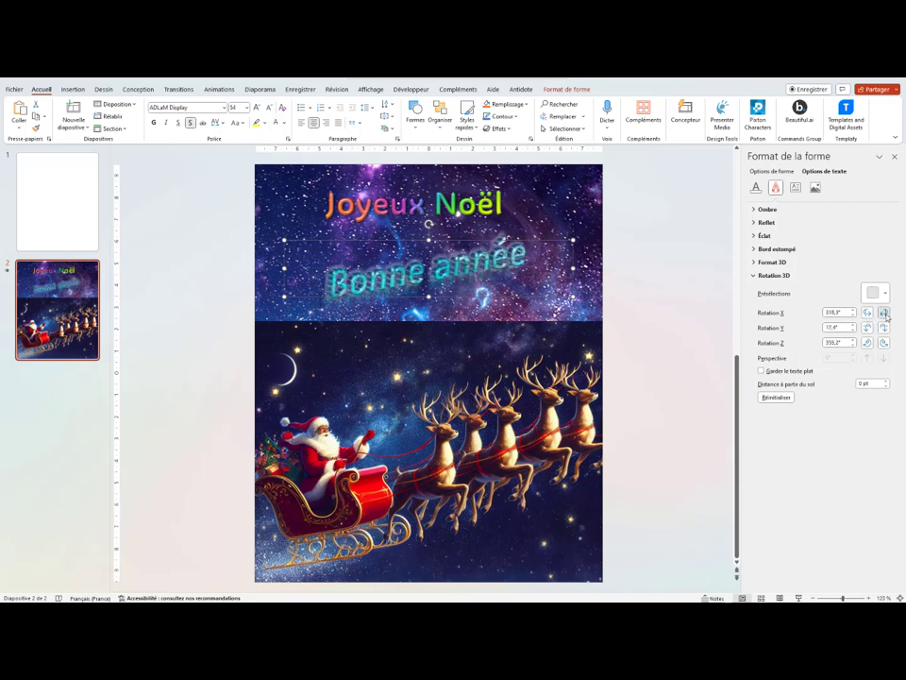
left_click(885, 315)
left_click(885, 315)
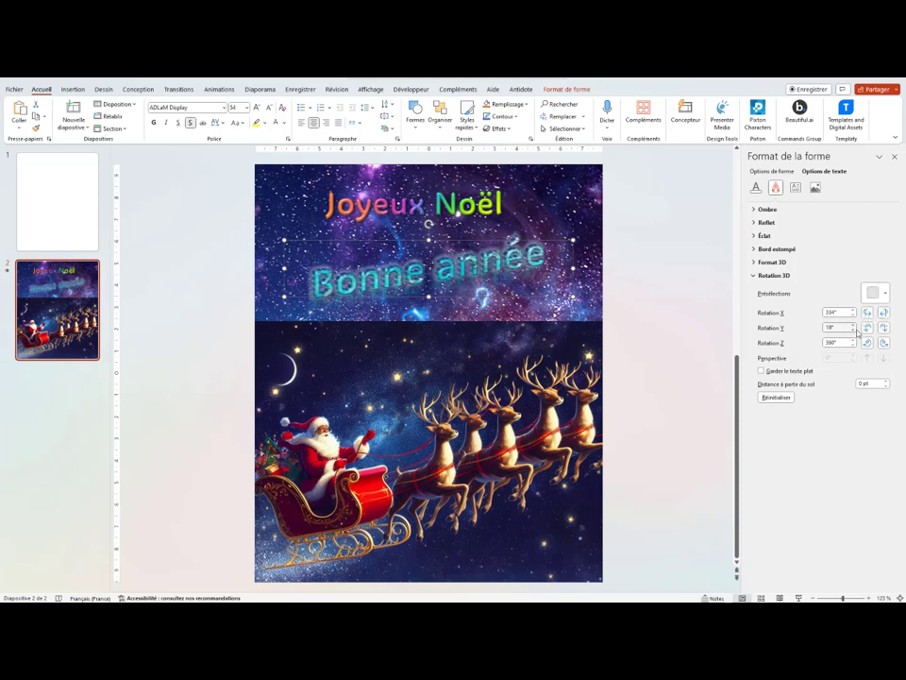
left_click(886, 327)
left_click(885, 328)
left_click(868, 327)
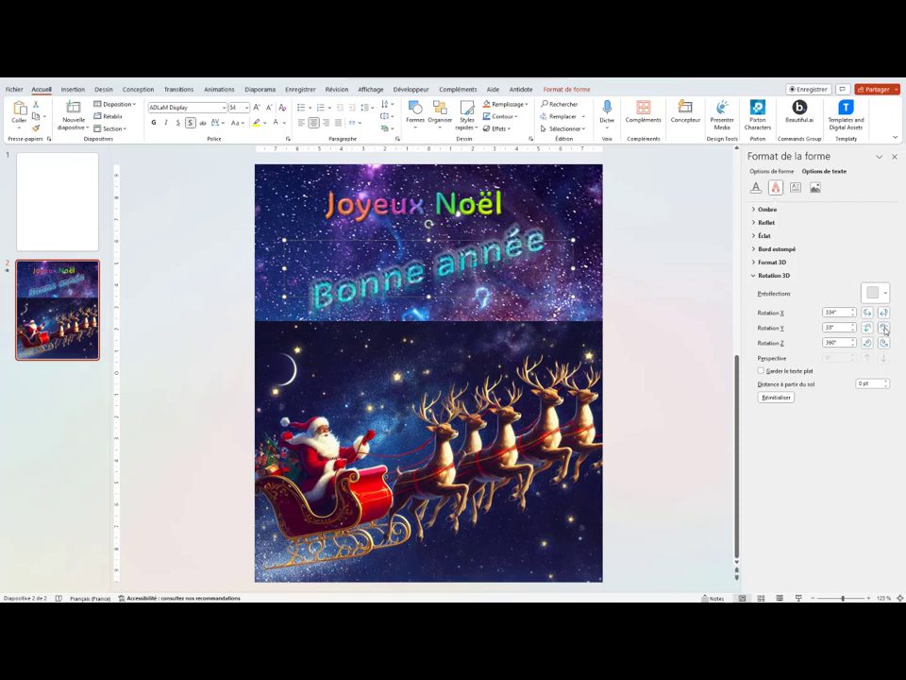
left_click(867, 328)
left_click(868, 343)
left_click(868, 343)
left_click(868, 344)
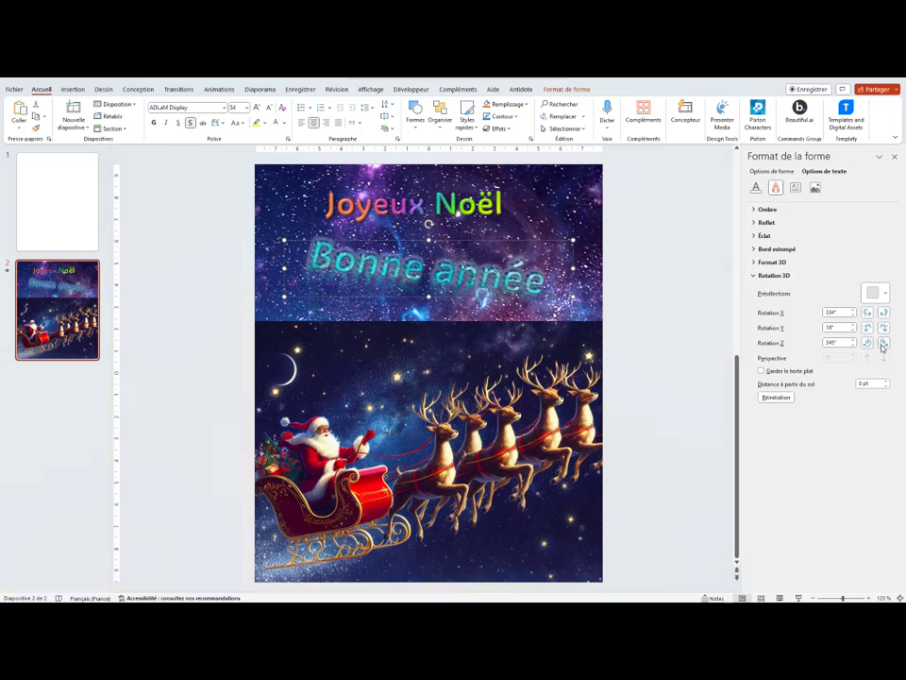
left_click(883, 343)
left_click(884, 342)
key("Escape")
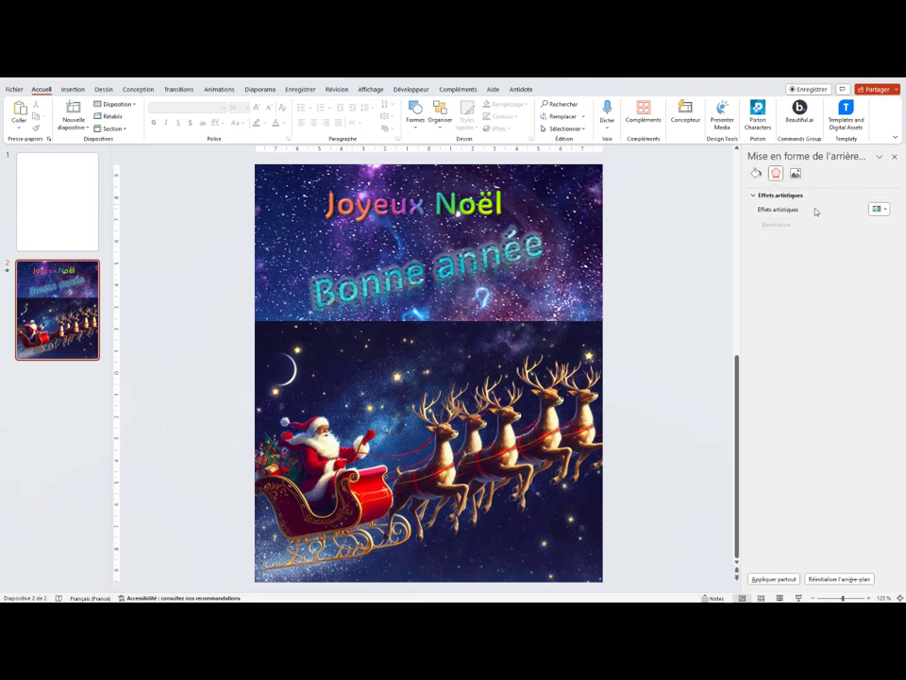
Switch to the plain blue cover slide and bring up the Insertion tools
left_click(426, 269)
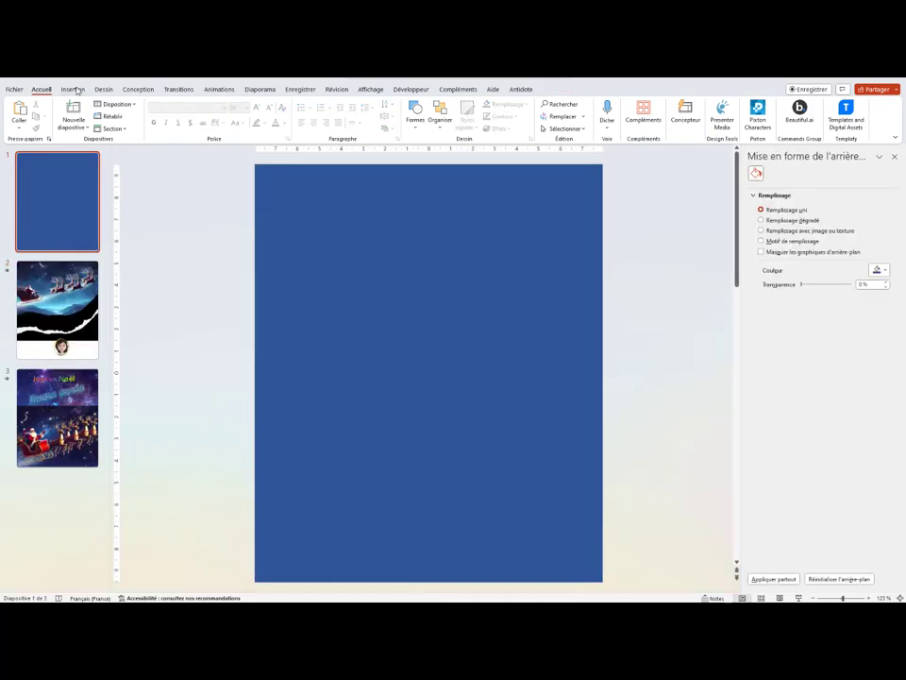
left_click(74, 89)
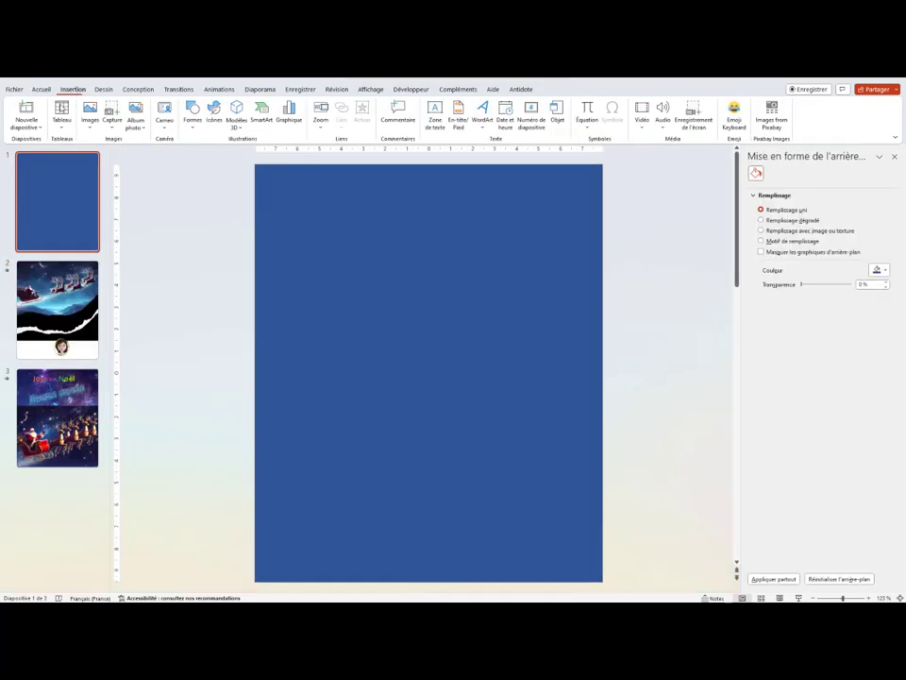
Insert the cartoon woman picture on the cover slide and start cropping it
left_click(90, 125)
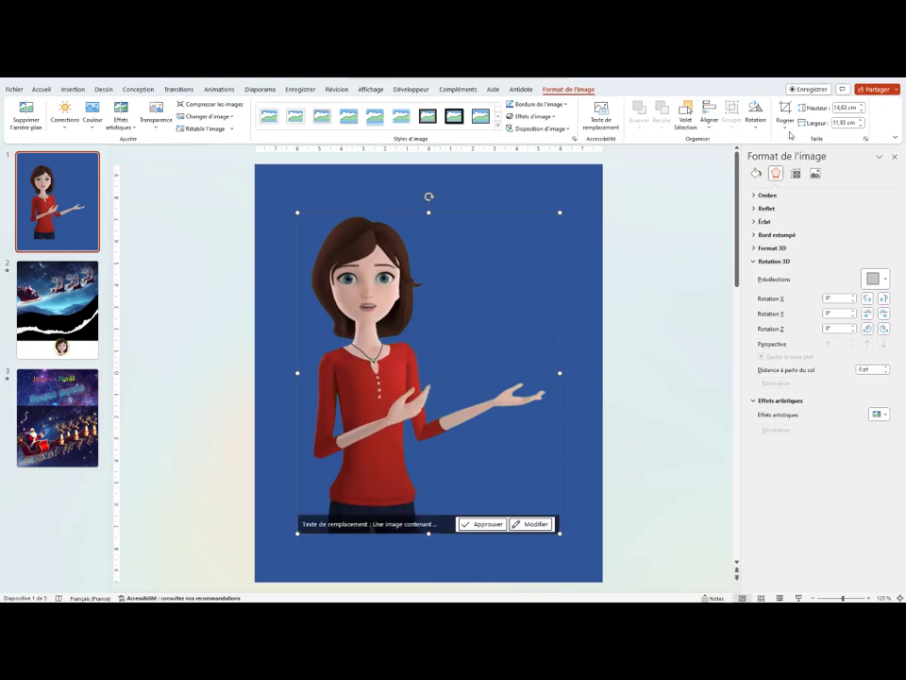
left_click(785, 132)
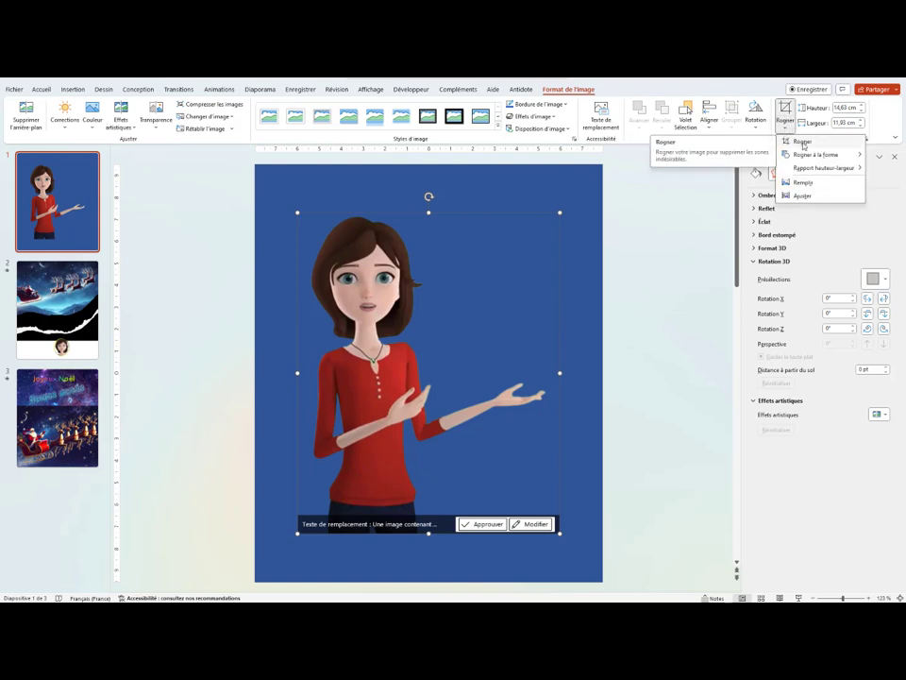
left_click(804, 144)
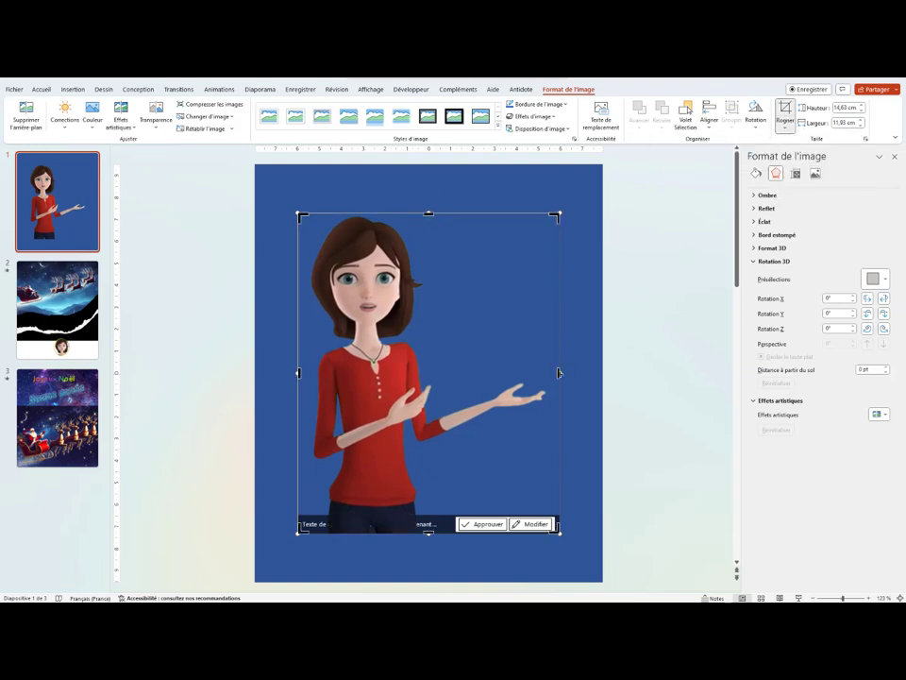
Crop the picture to her head and shoulders, 6,85 × 6,34 cm
left_click_drag(558, 373, 437, 367)
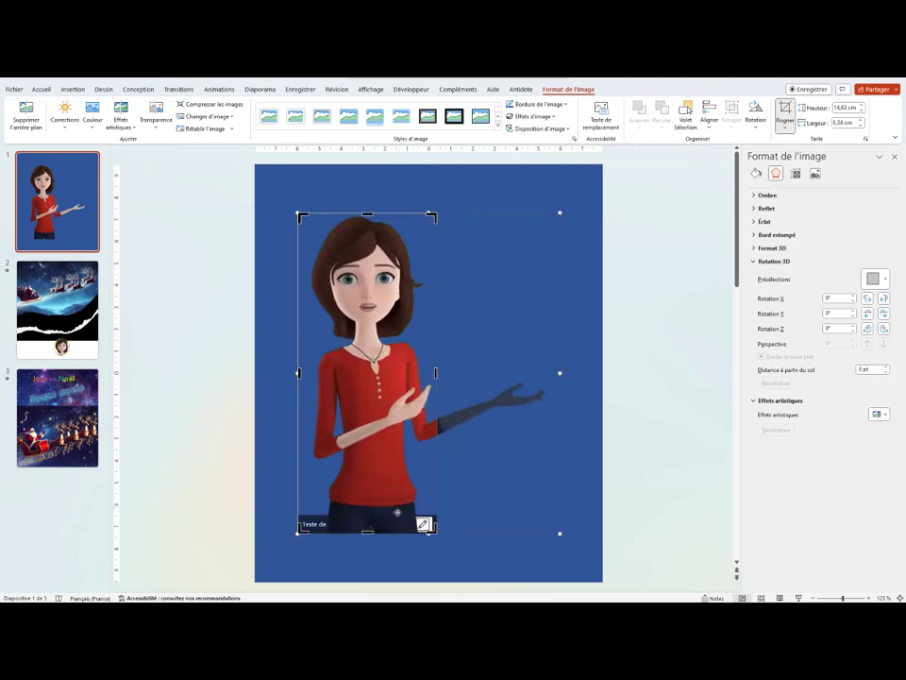
left_click_drag(368, 532, 396, 364)
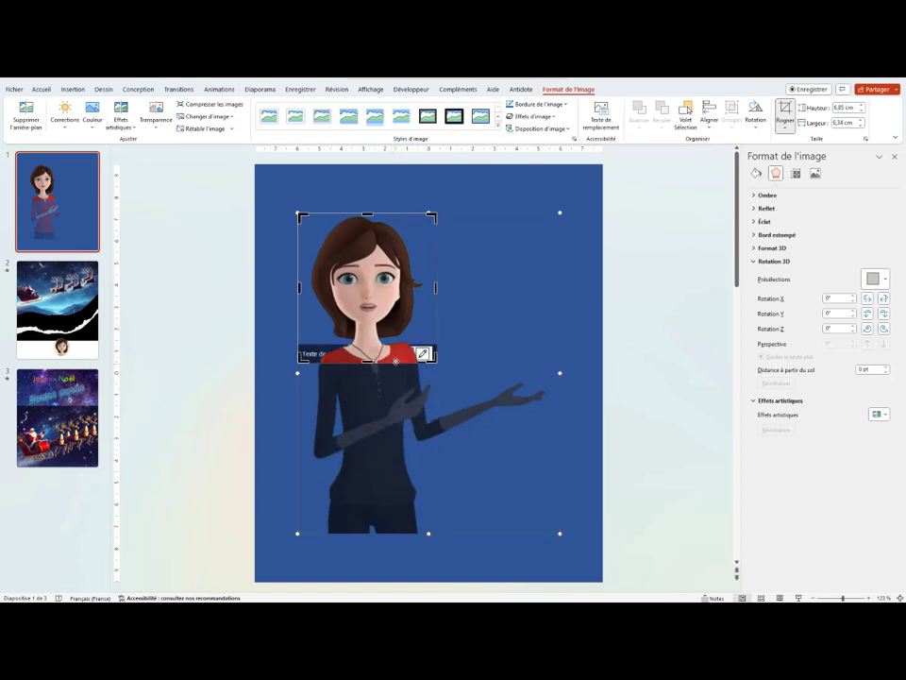
left_click(784, 113)
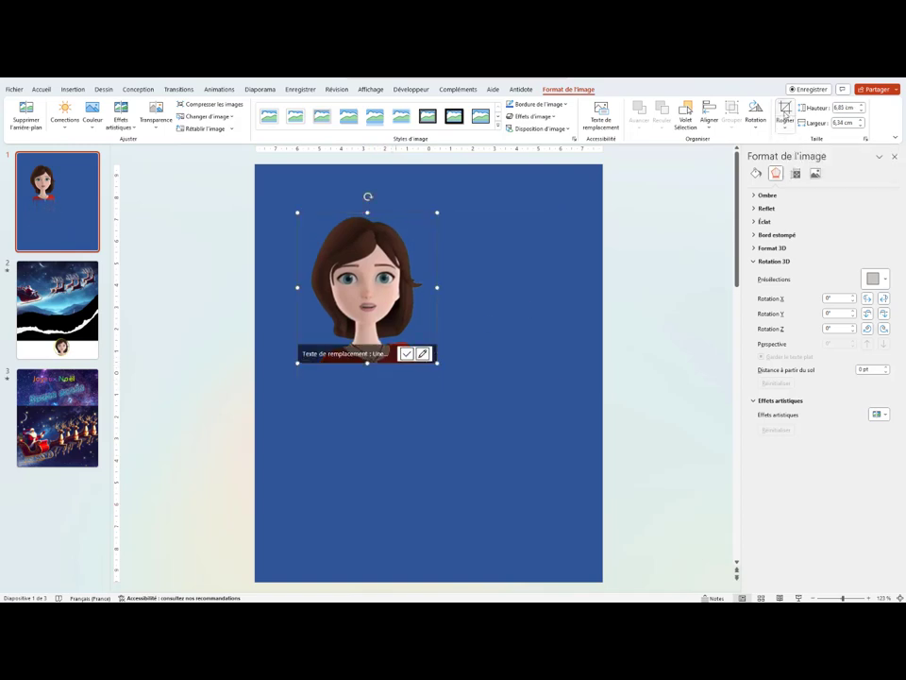
left_click(512, 255)
left_click(444, 335)
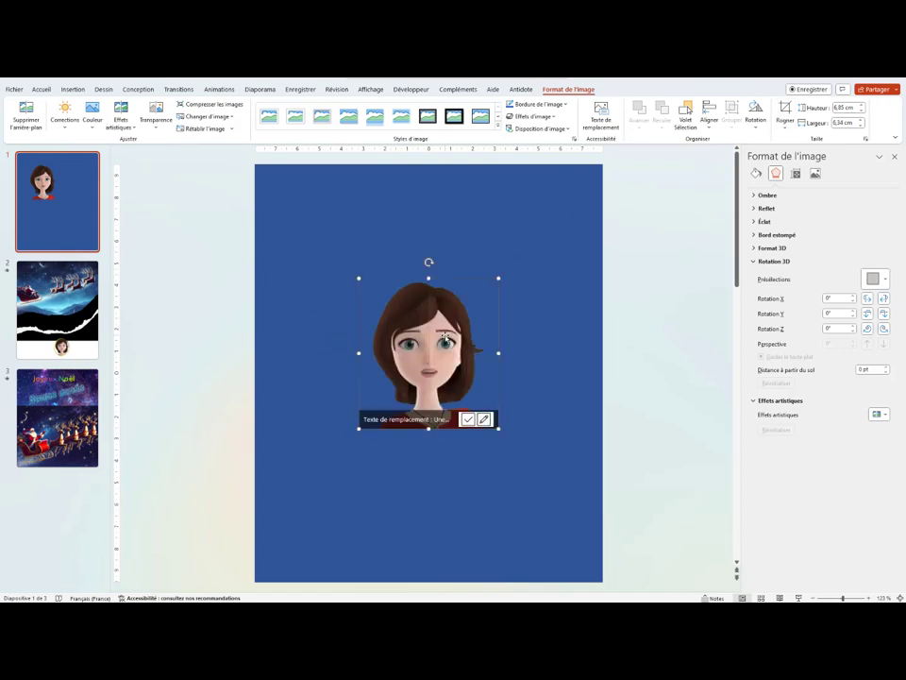
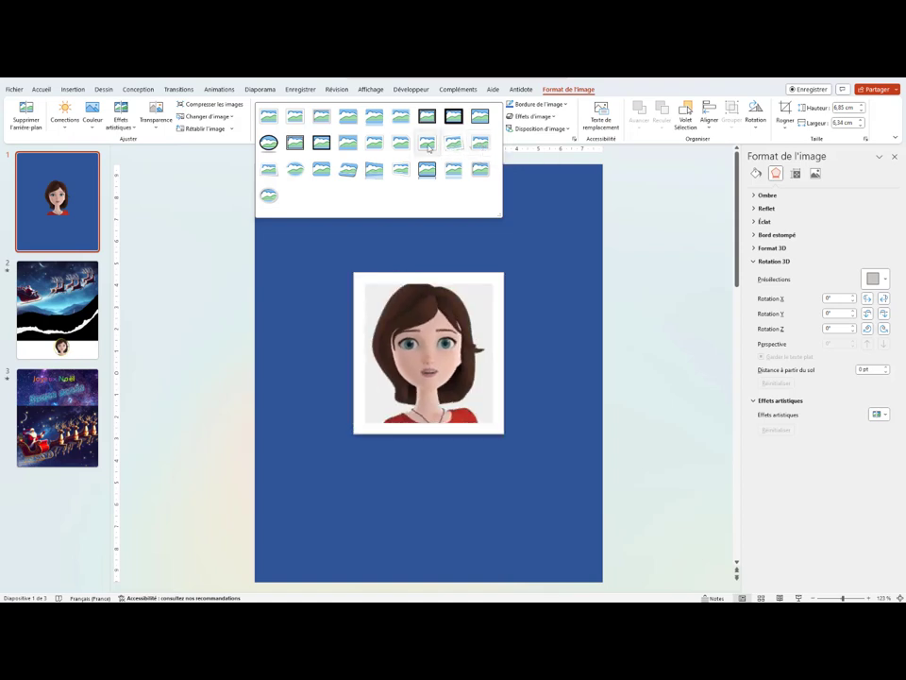
Frame the portrait with the 'Coin diagonal arrondi, blanc' style and reshape its rounded top corners
left_click(368, 147)
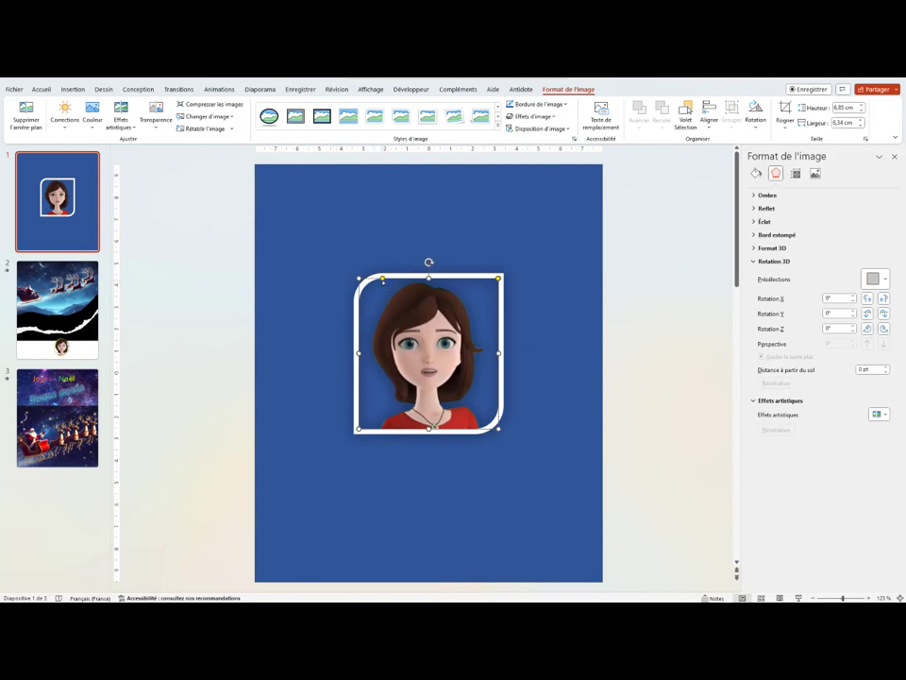
left_click_drag(382, 278, 399, 304)
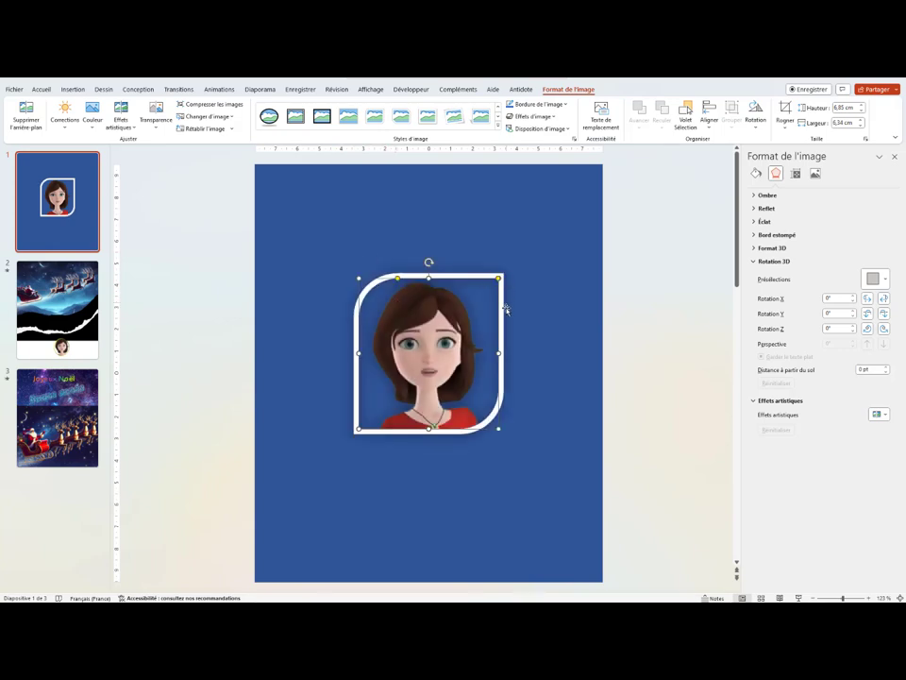
mouse_move(498, 278)
left_mouse_down()
mouse_move(490, 300)
mouse_move(513, 278)
left_mouse_up()
left_click(557, 382)
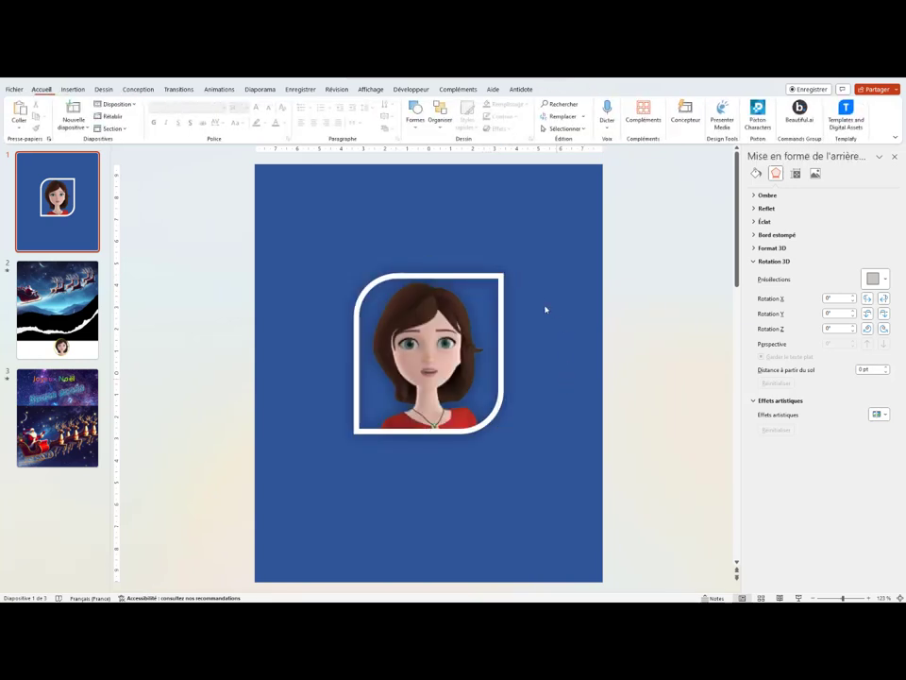
left_click(484, 299)
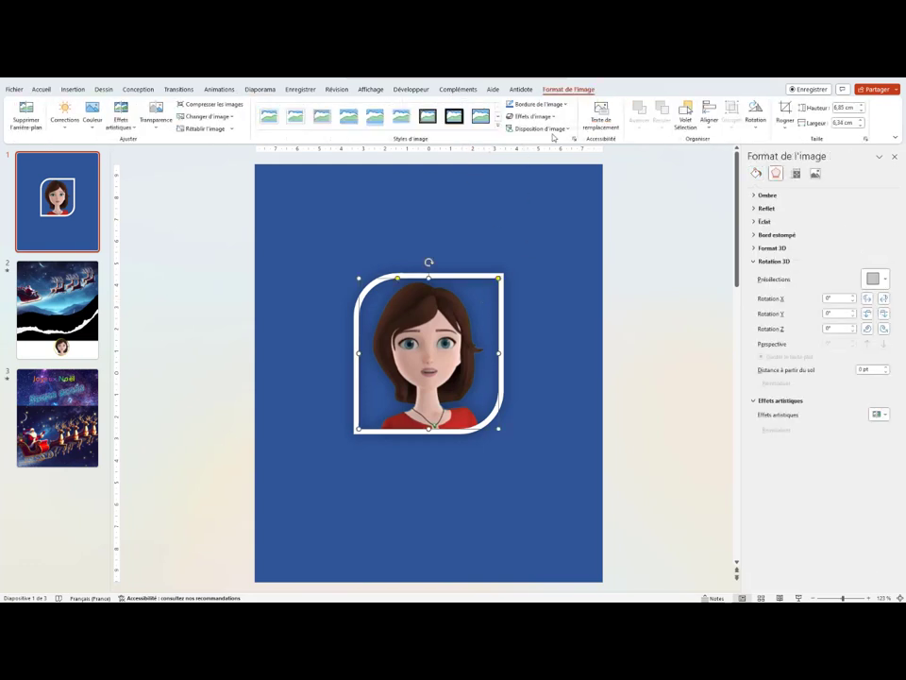
Switch the portrait frame to the 'Oval en biseau, noir' style and show its Fill & Line settings
left_click(498, 127)
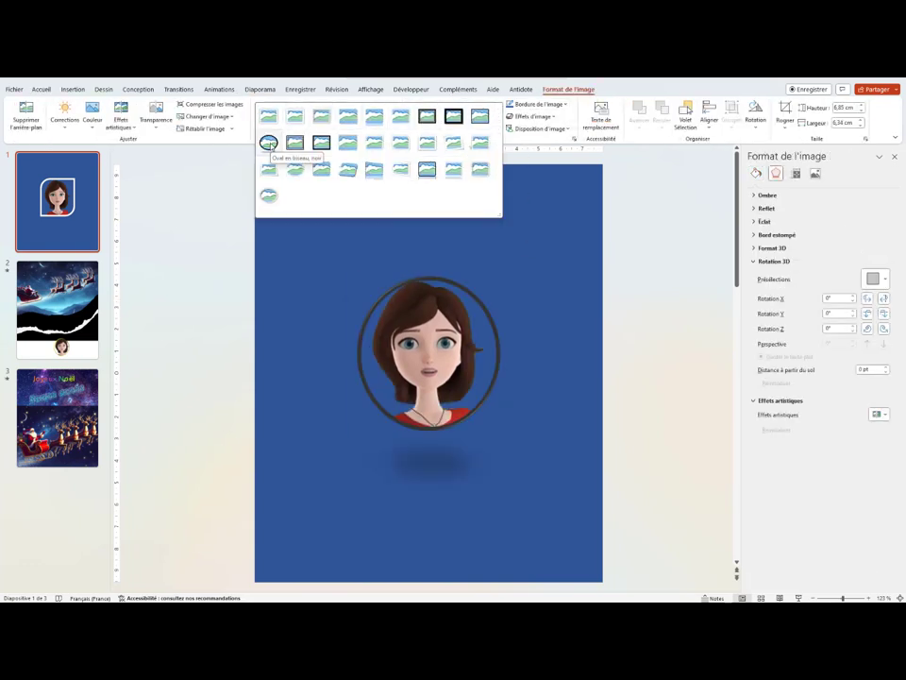
left_click(269, 143)
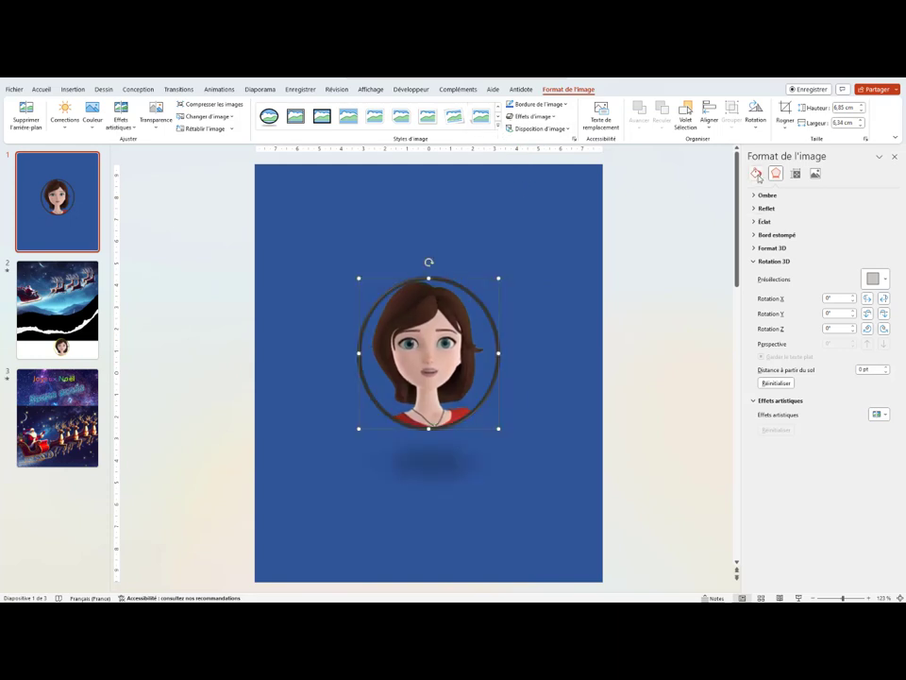
left_click(757, 173)
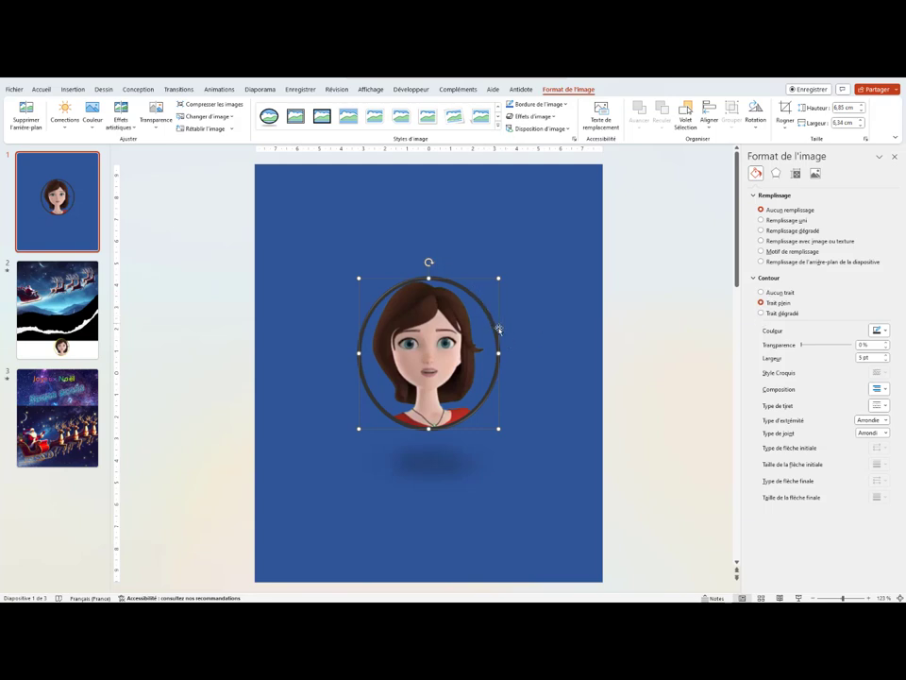
Try a light orange outline, then the shirt's sampled red, and finally make it a gradient line
left_click(885, 333)
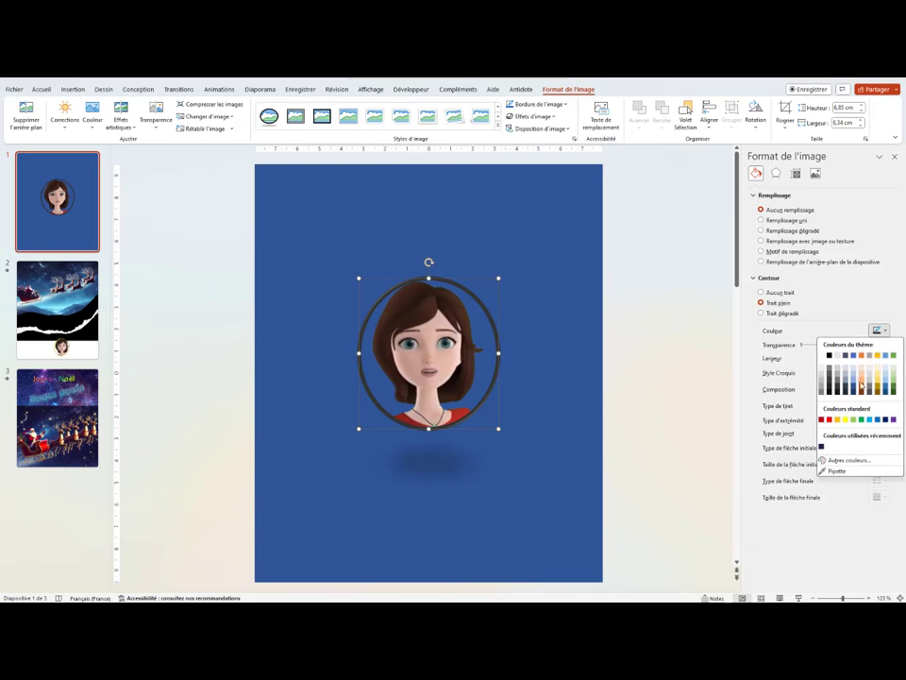
left_click(861, 384)
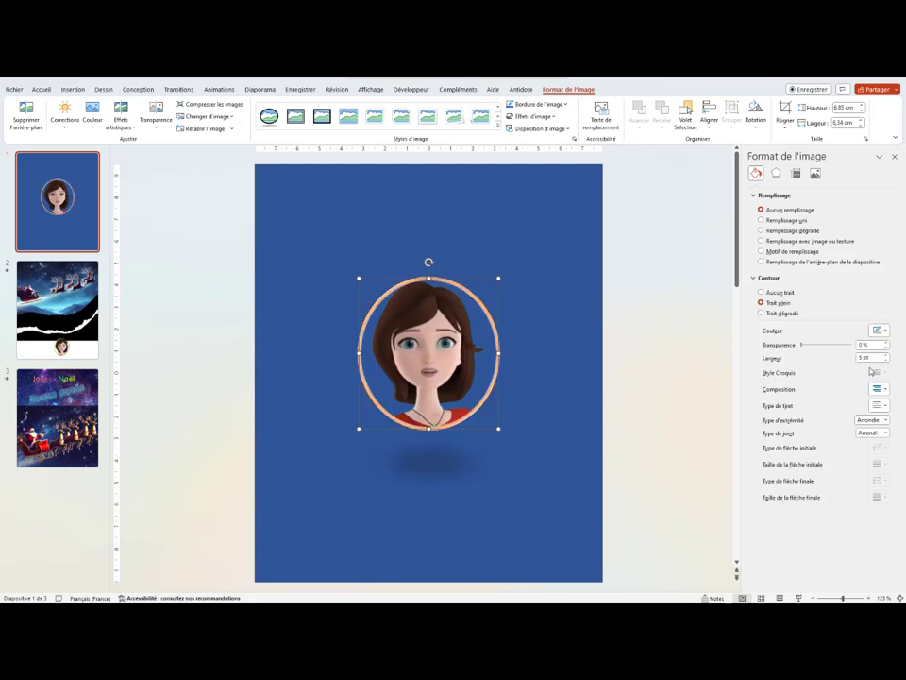
left_click(886, 332)
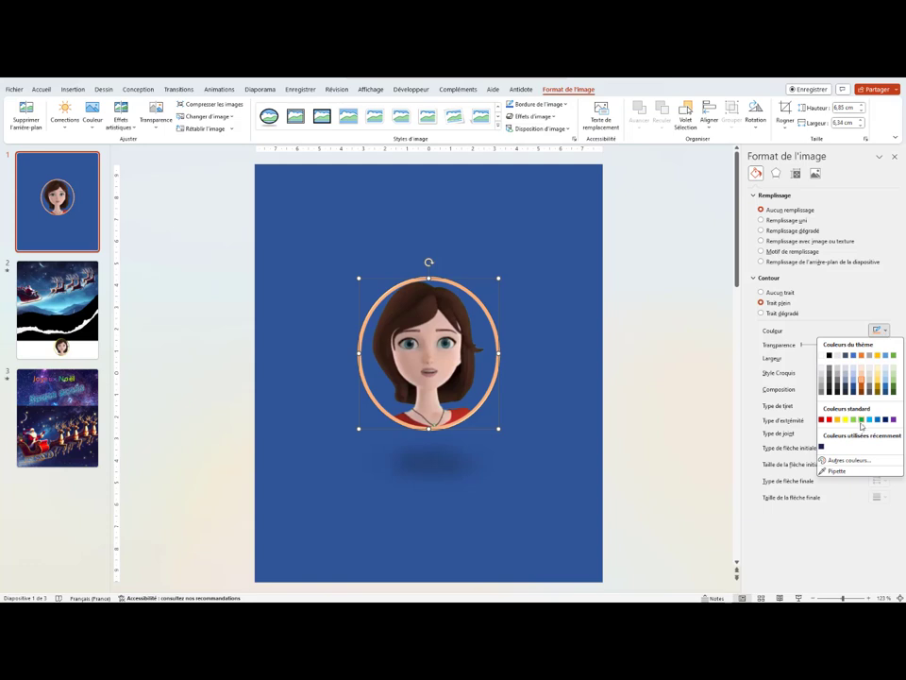
left_click(839, 477)
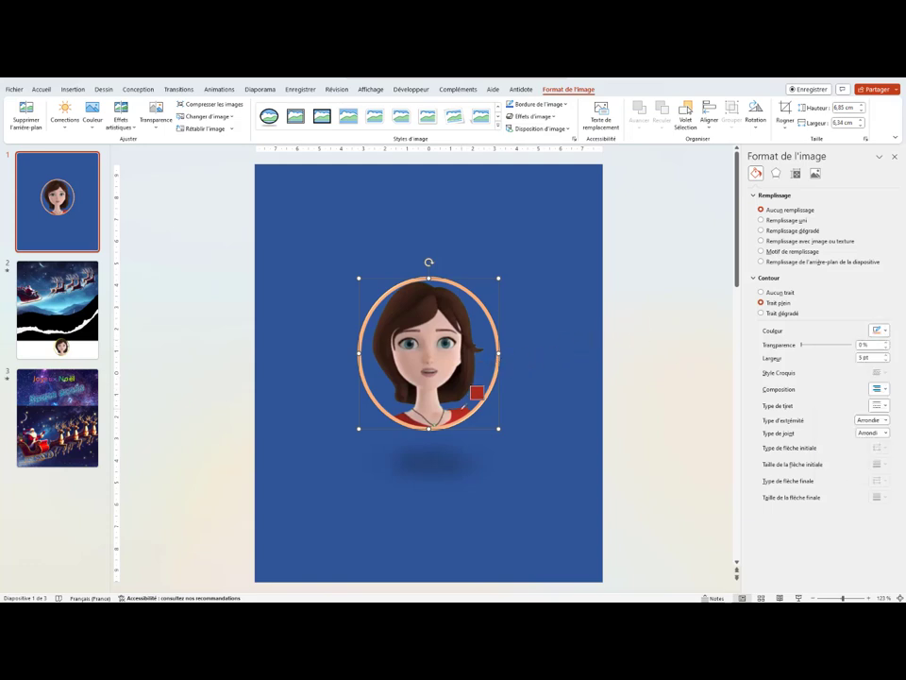
left_click(464, 406)
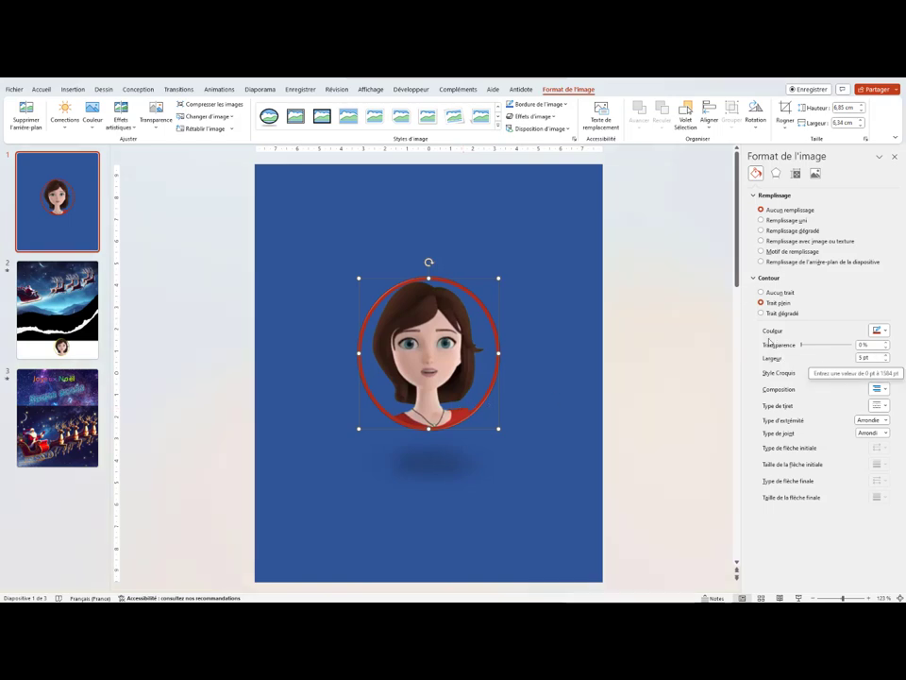
left_click(760, 313)
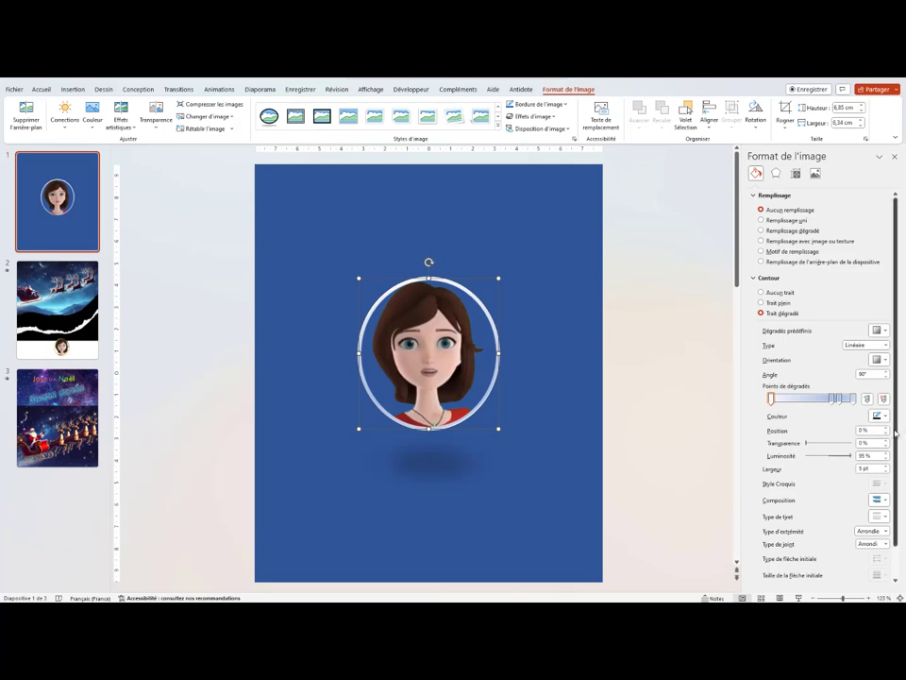
Make the first gradient stop pale, then move a stop to about 35 % and make it light yellow
left_click(886, 417)
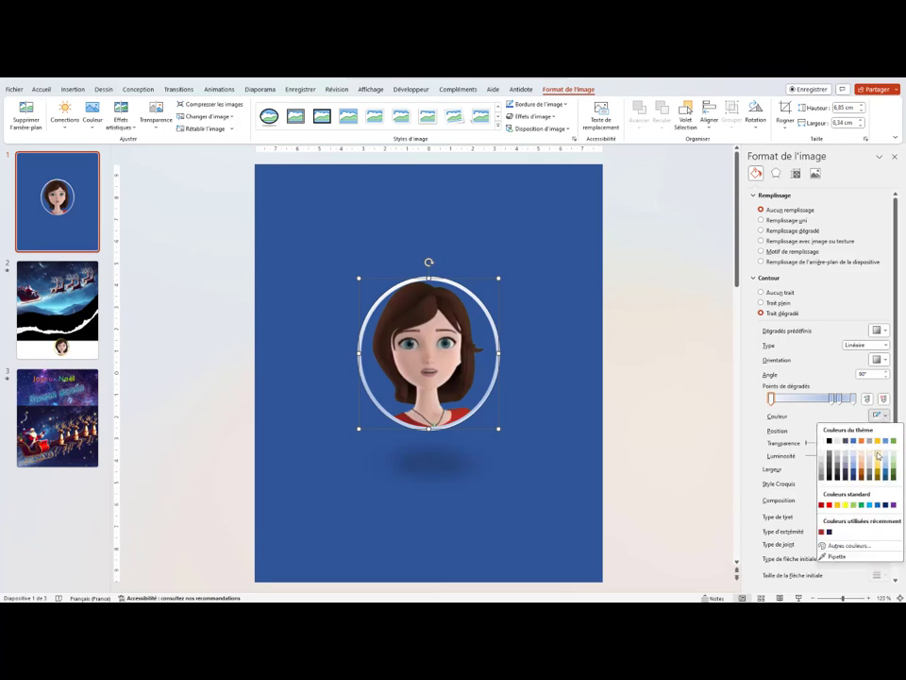
left_click(879, 456)
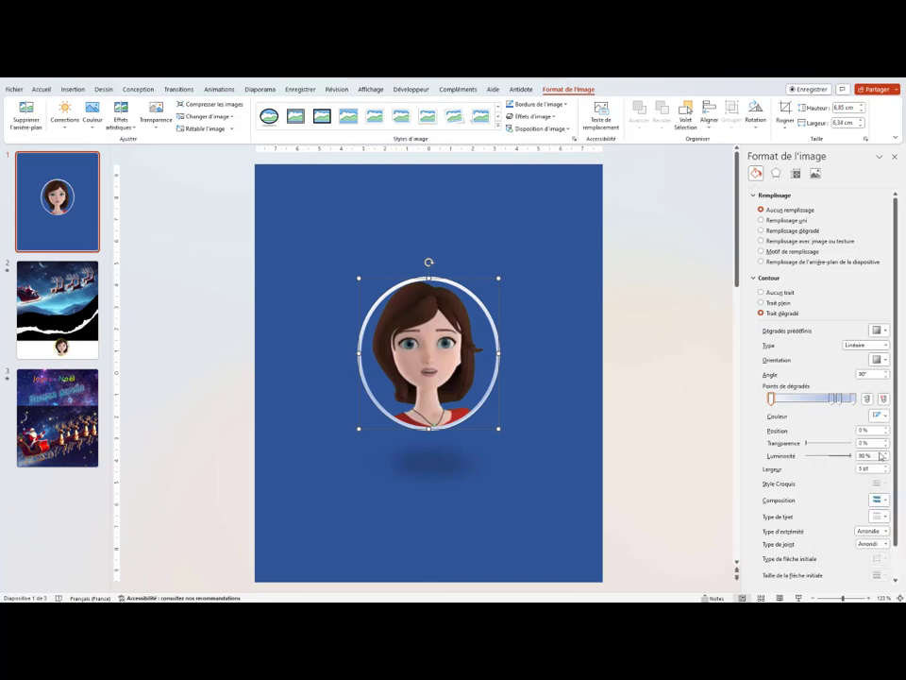
left_click_drag(834, 403, 800, 401)
left_click(886, 416)
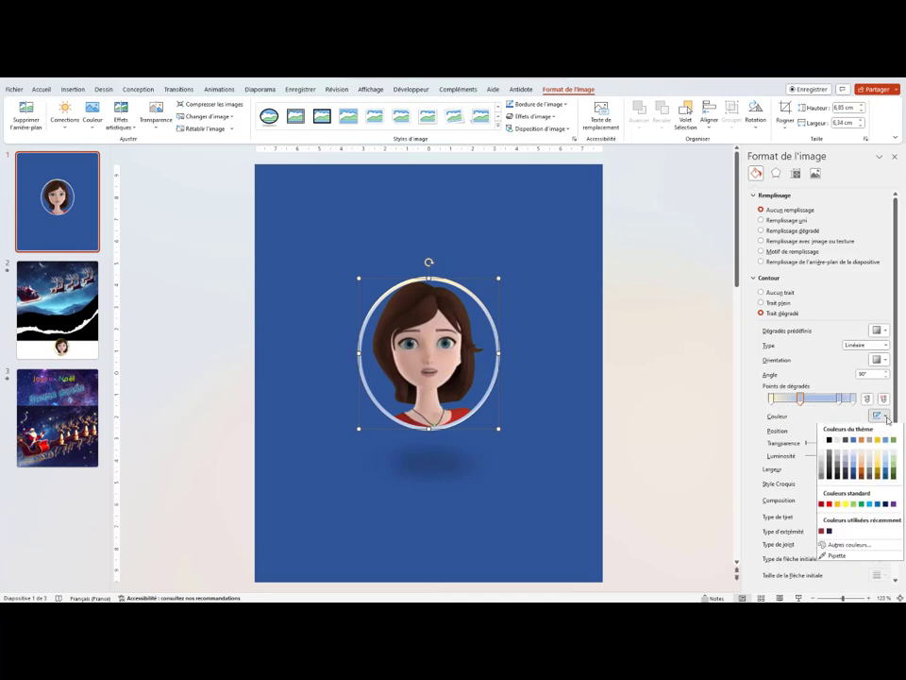
left_click(879, 461)
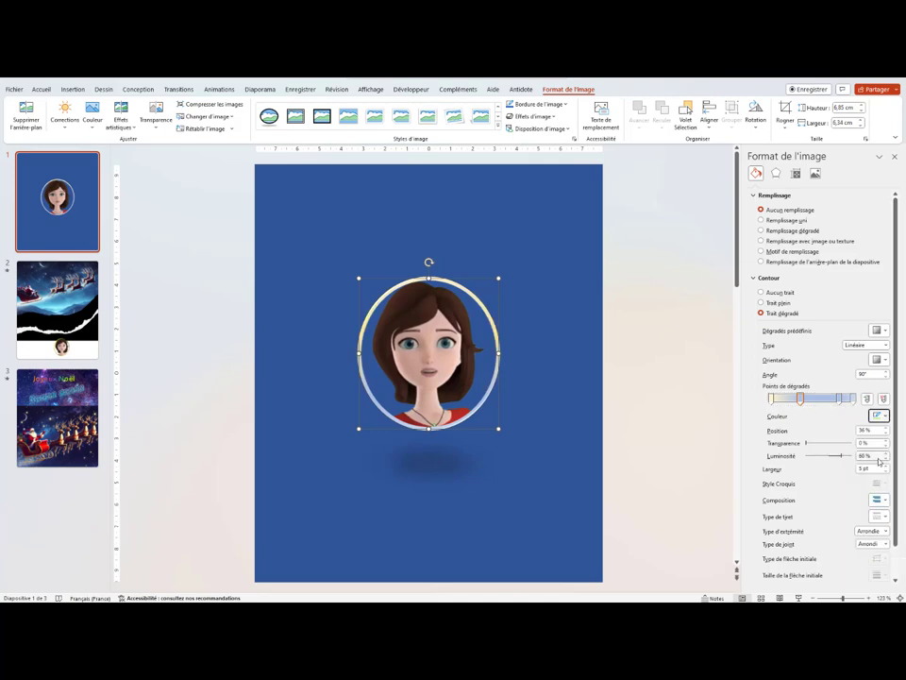
Colour the remaining gradient stops gold and orange-peach
left_click(833, 402)
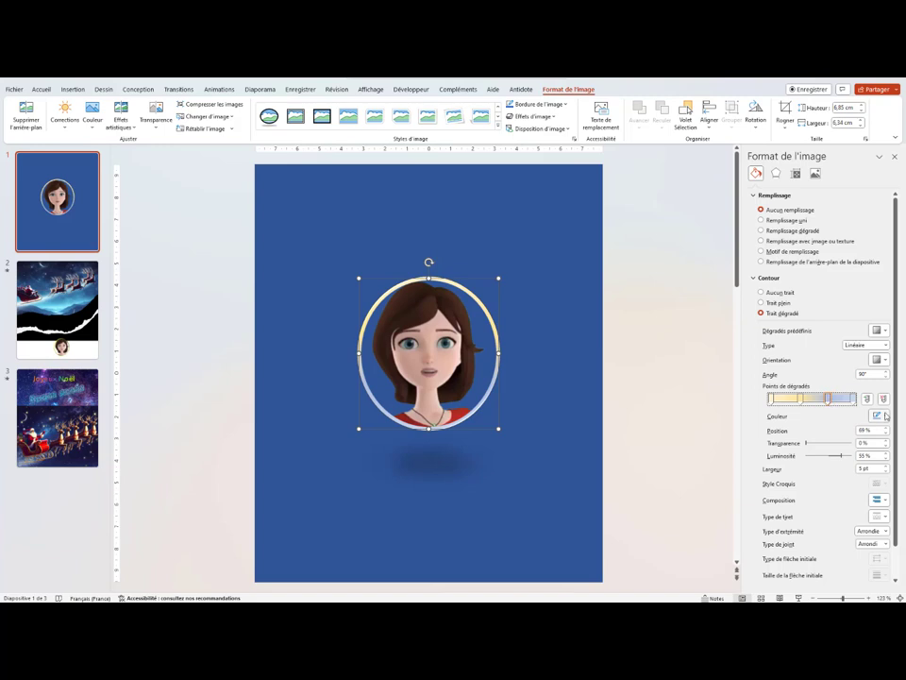
left_click(880, 416)
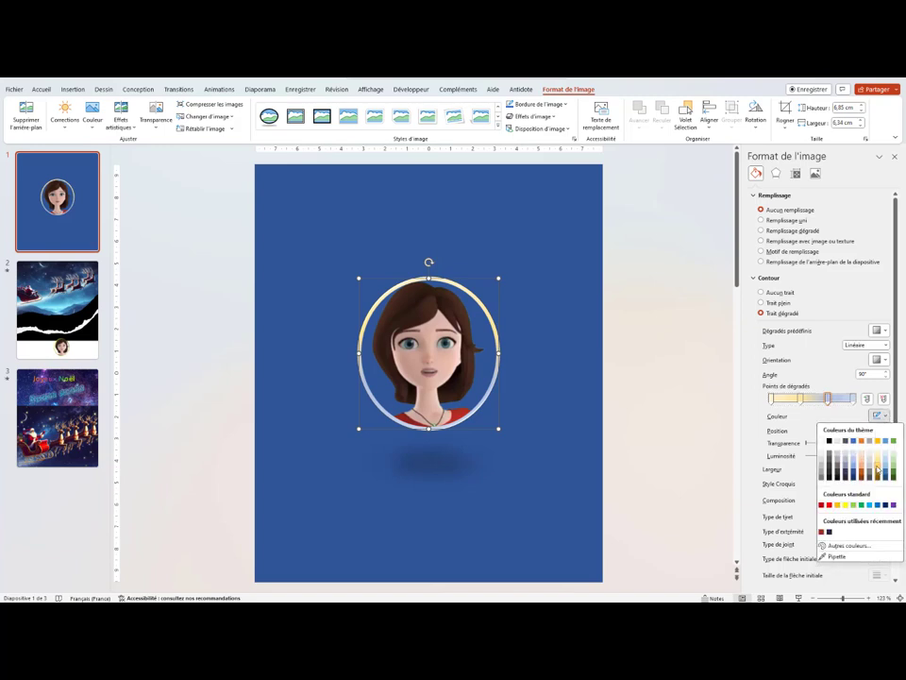
left_click(876, 467)
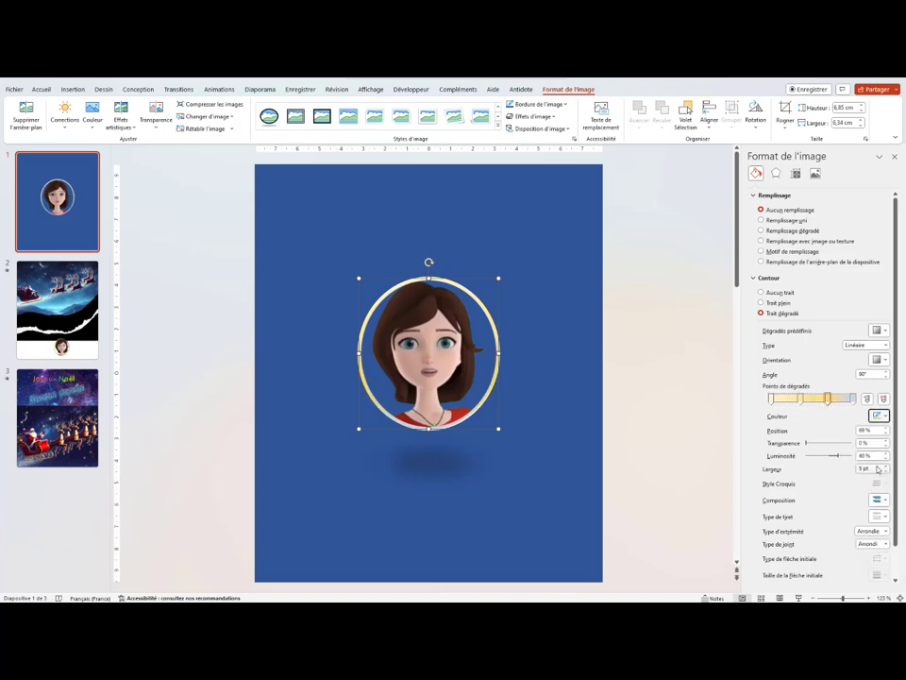
left_click(854, 399)
left_click(877, 415)
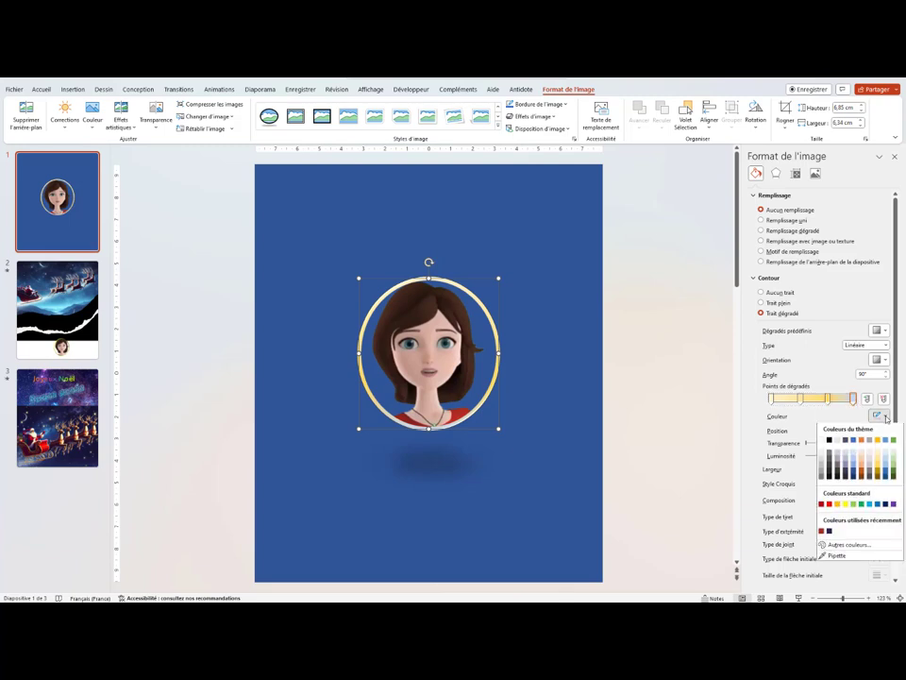
left_click(861, 469)
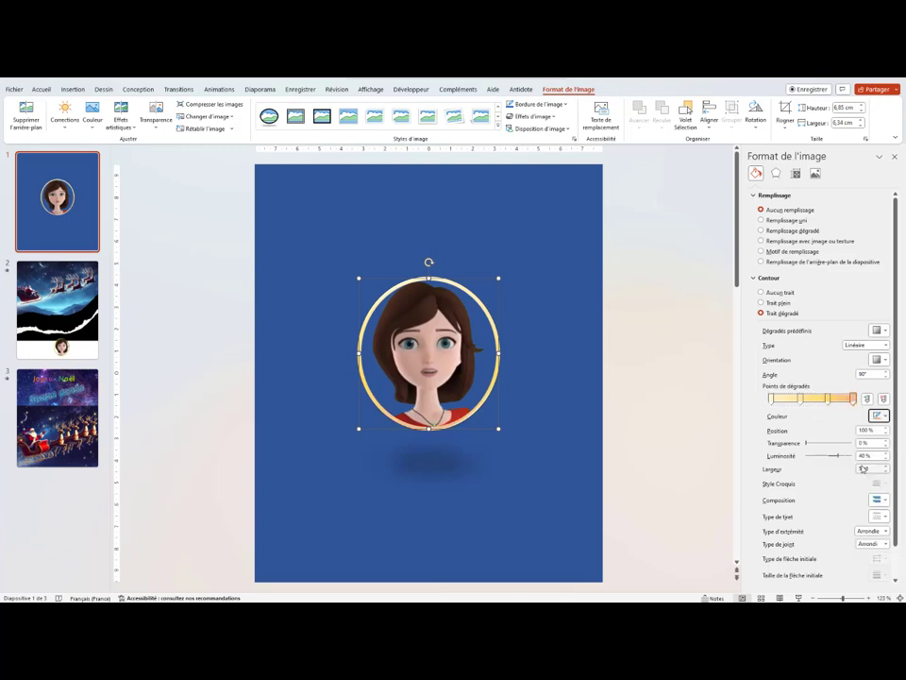
left_click(884, 331)
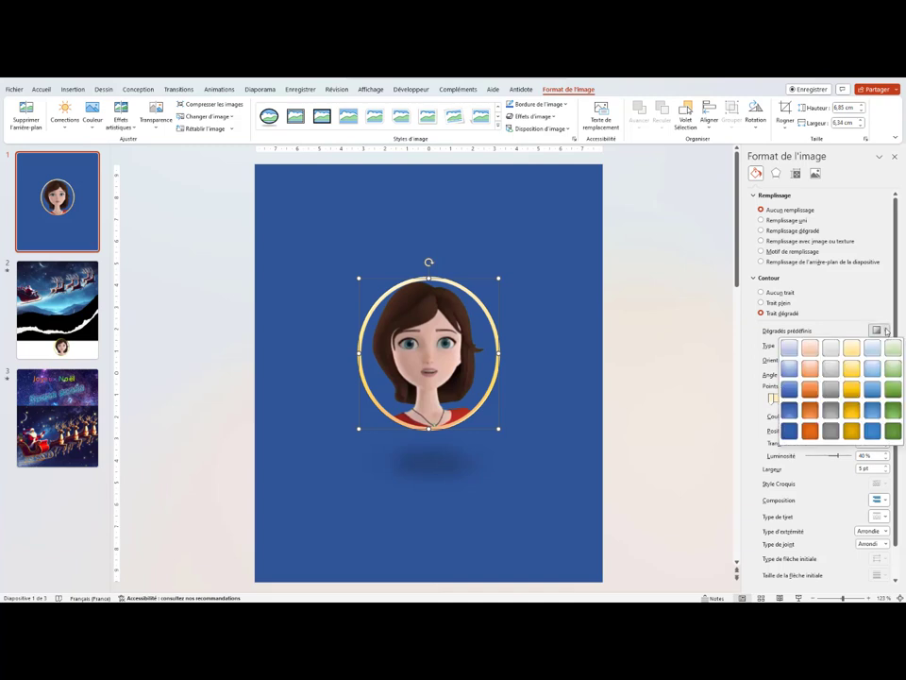
Try yellow, light gold and orange gradient presets, keep the Radial type, and settle on yellow-gold
left_click(850, 388)
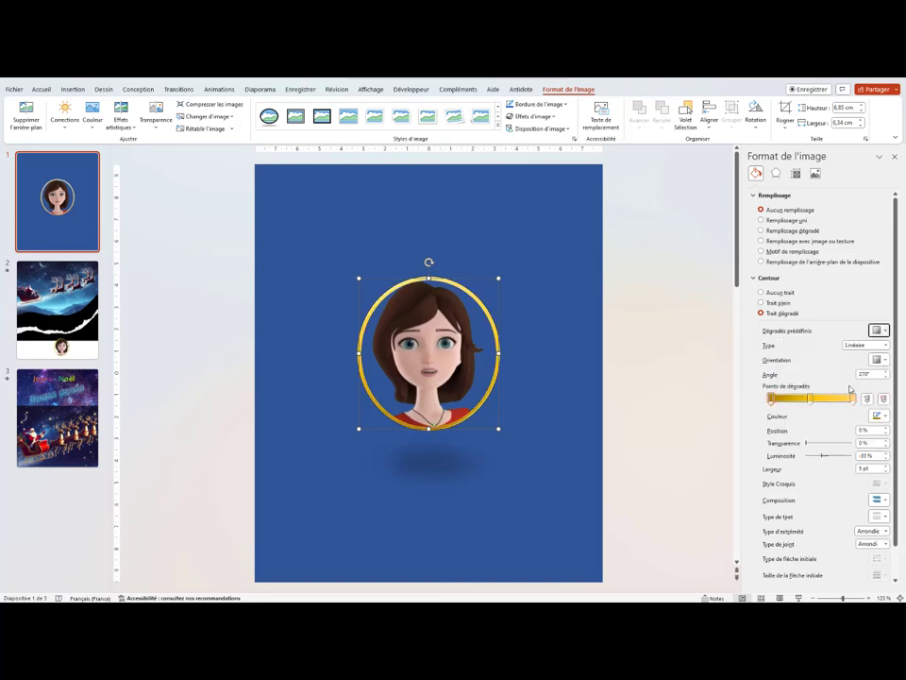
left_click(885, 331)
left_click(854, 349)
left_click(885, 330)
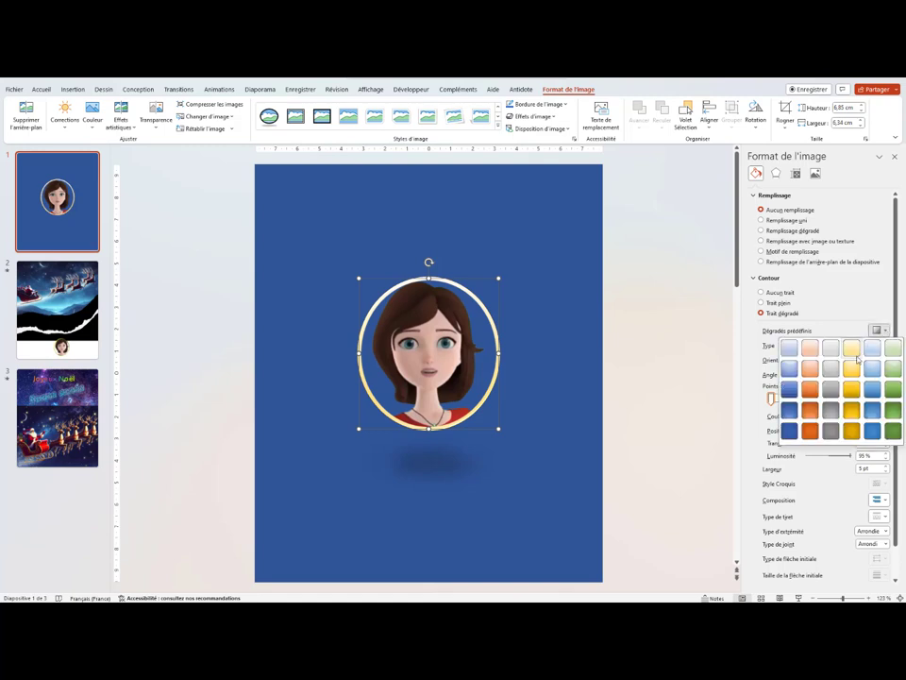
left_click(810, 366)
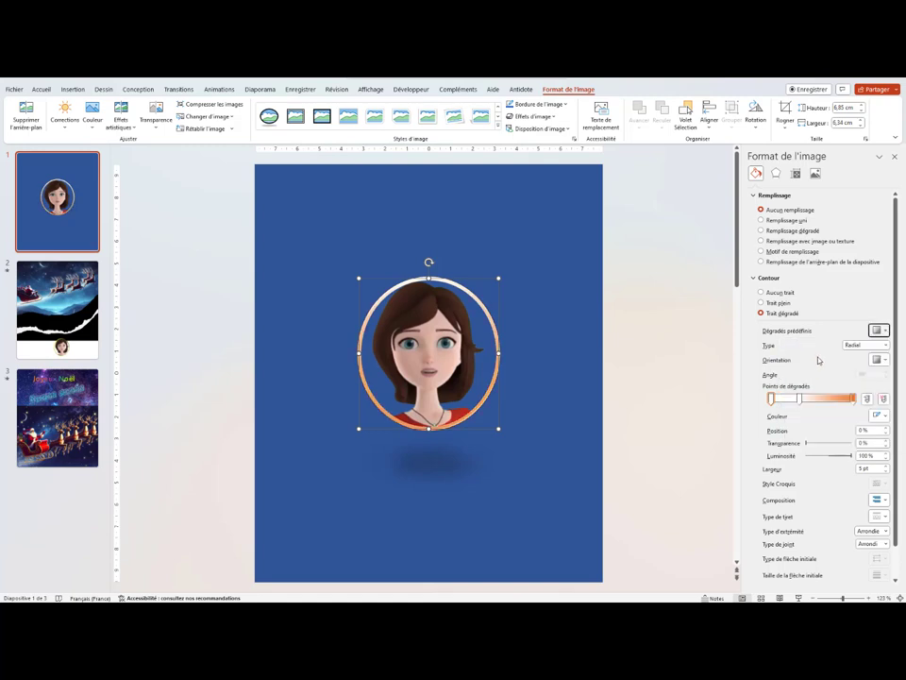
left_click(864, 346)
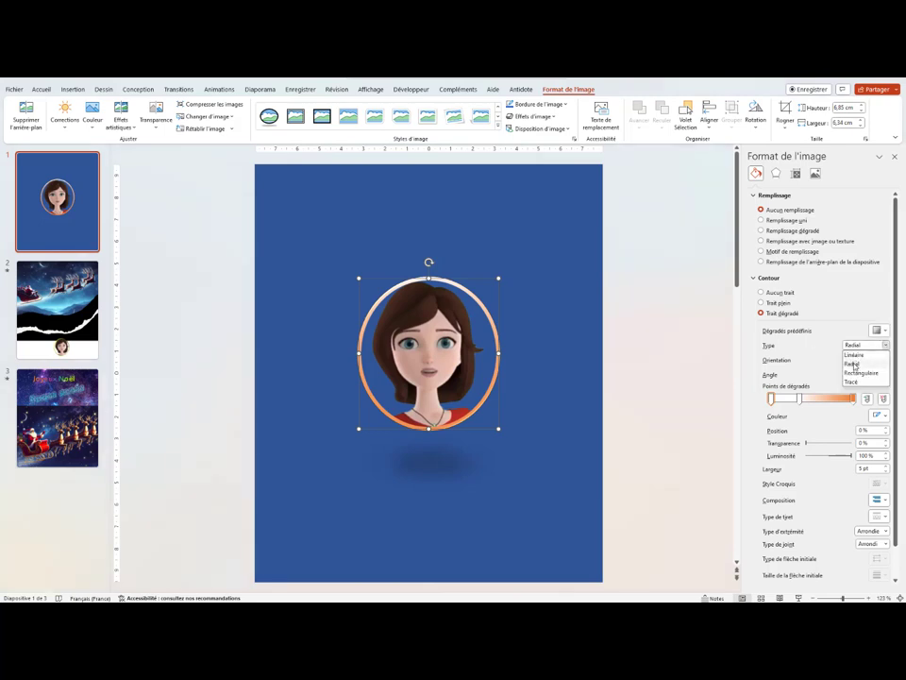
left_click(828, 376)
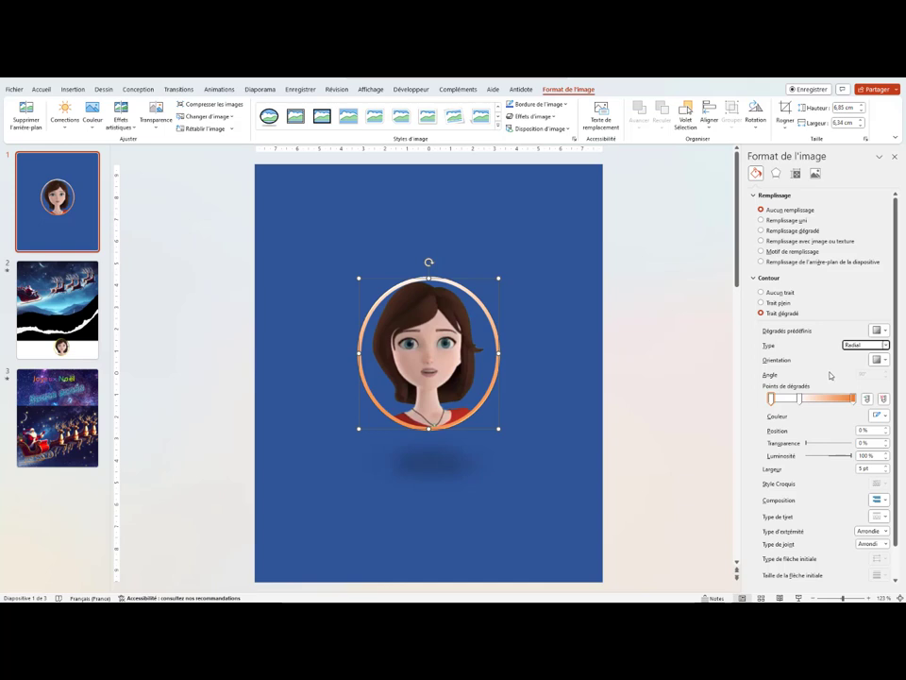
left_click(878, 330)
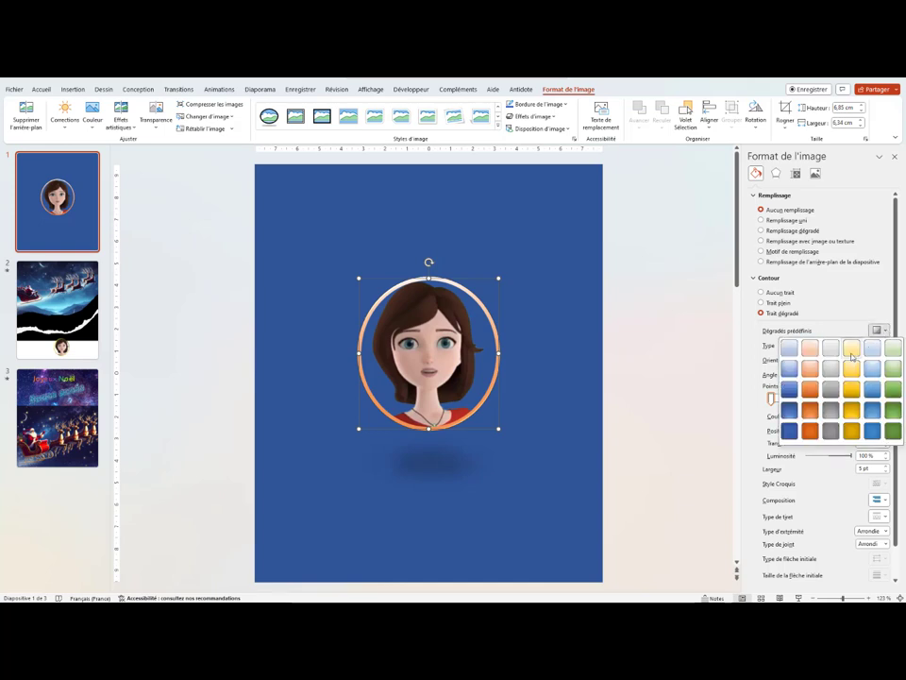
left_click(851, 368)
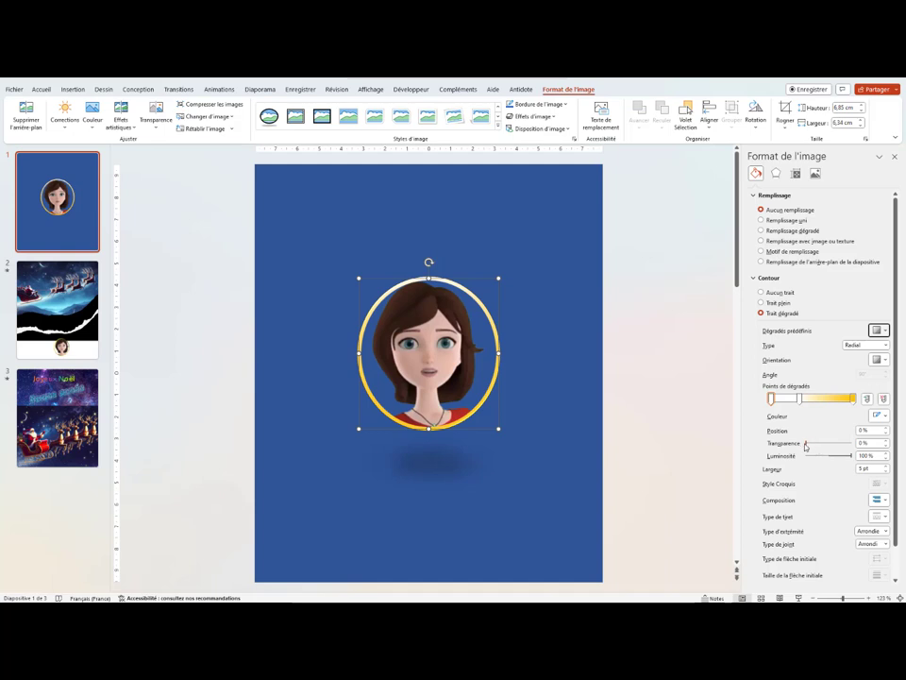
left_click(806, 443)
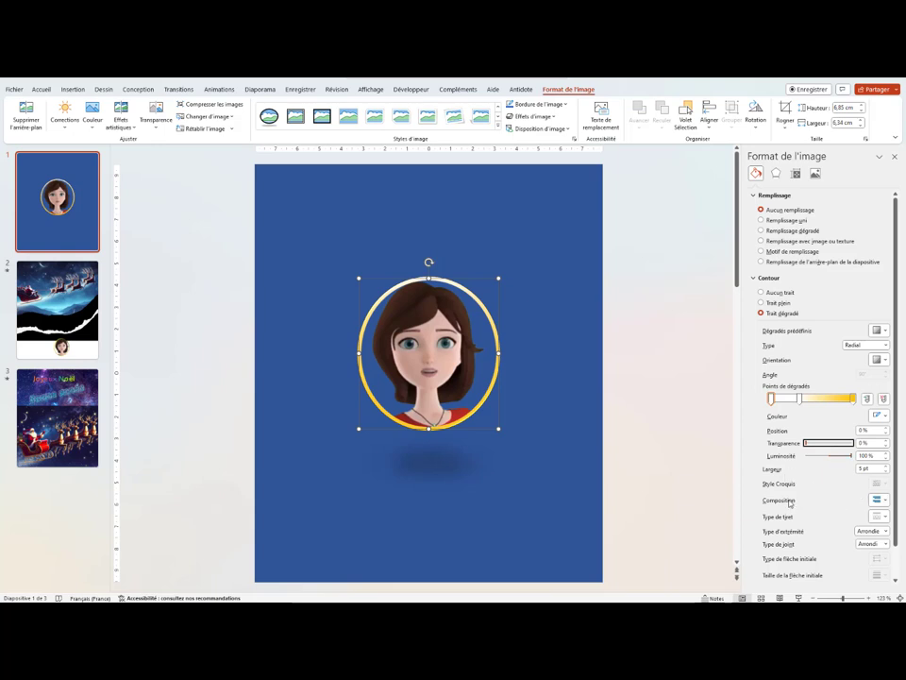
Widen the gold gradient ring from 5 pt to 9.25 pt and deselect the portrait
left_click(886, 502)
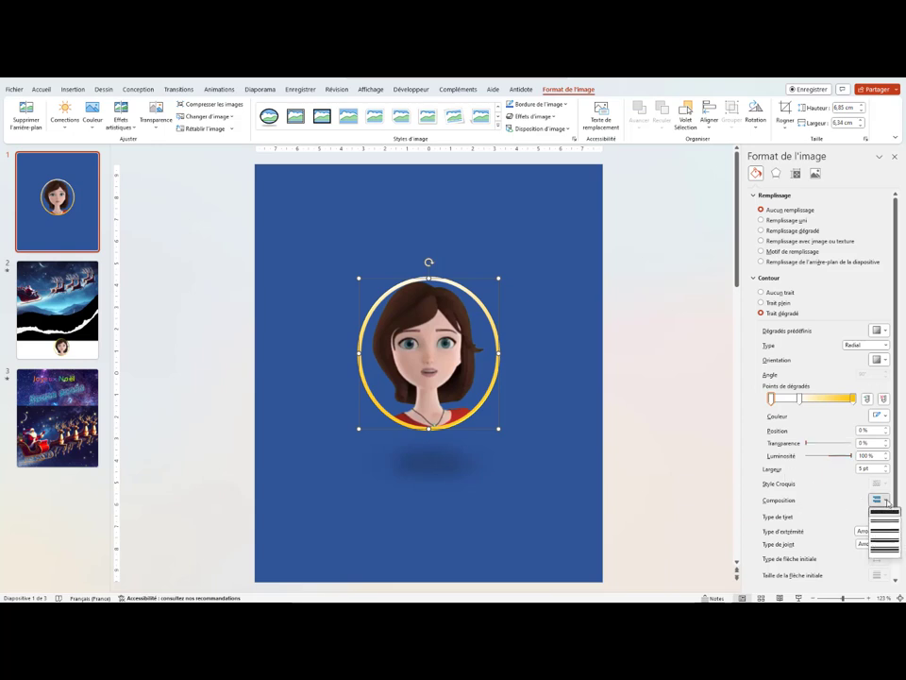
scroll(822, 482, "down", 1)
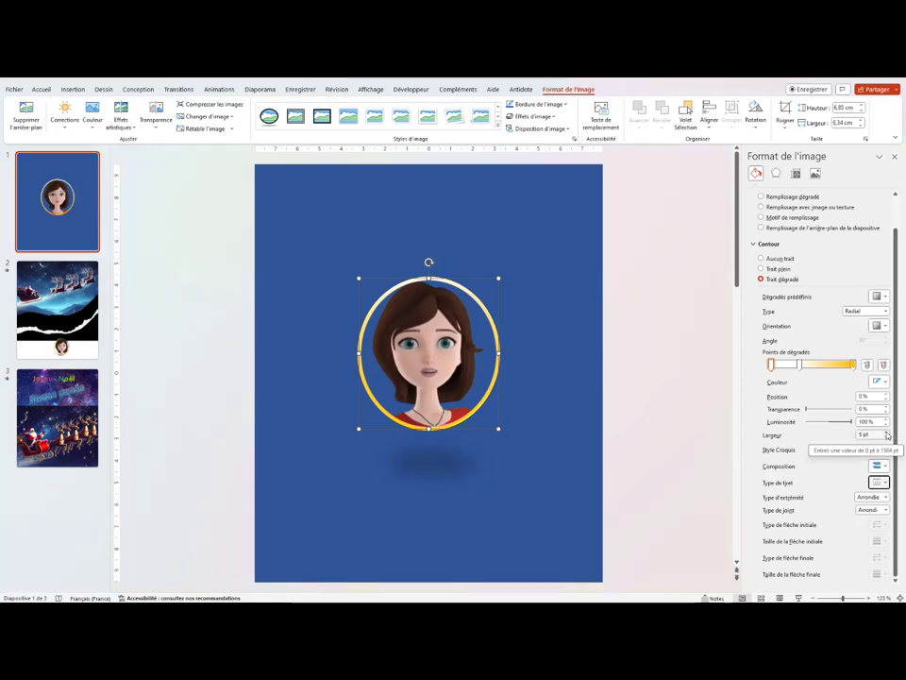
left_click(887, 431)
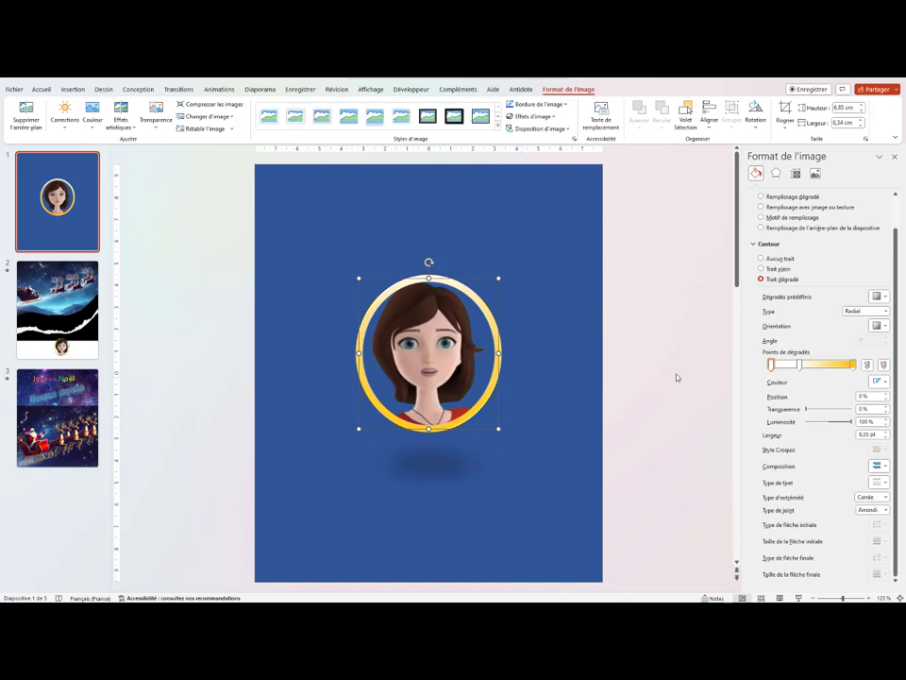
left_click(733, 371)
left_click(463, 252)
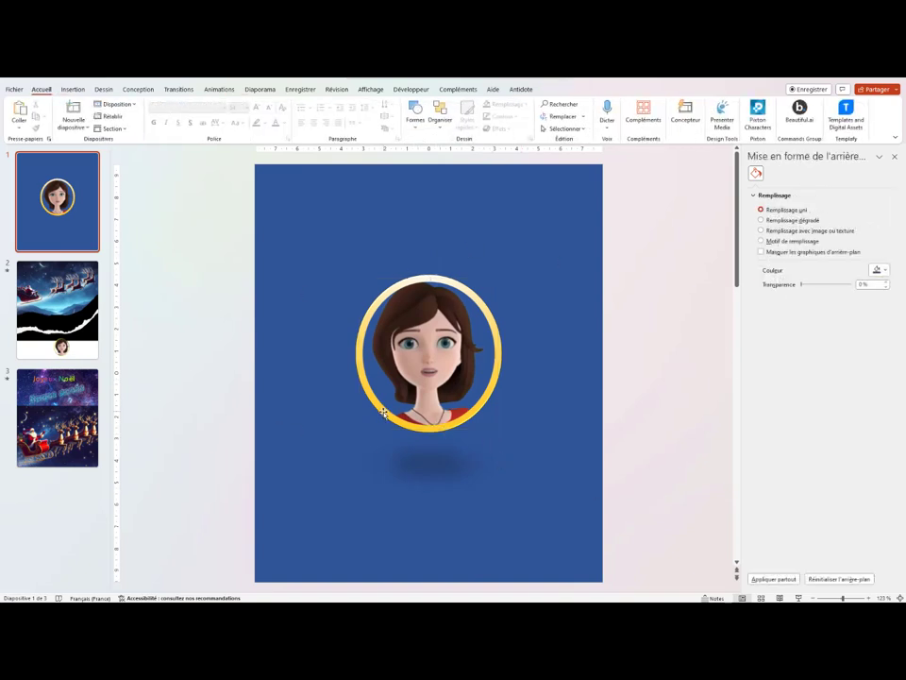
Copy the gold-framed portrait onto slide 2 and move it to the lower left over the torn edge
right_click(446, 338)
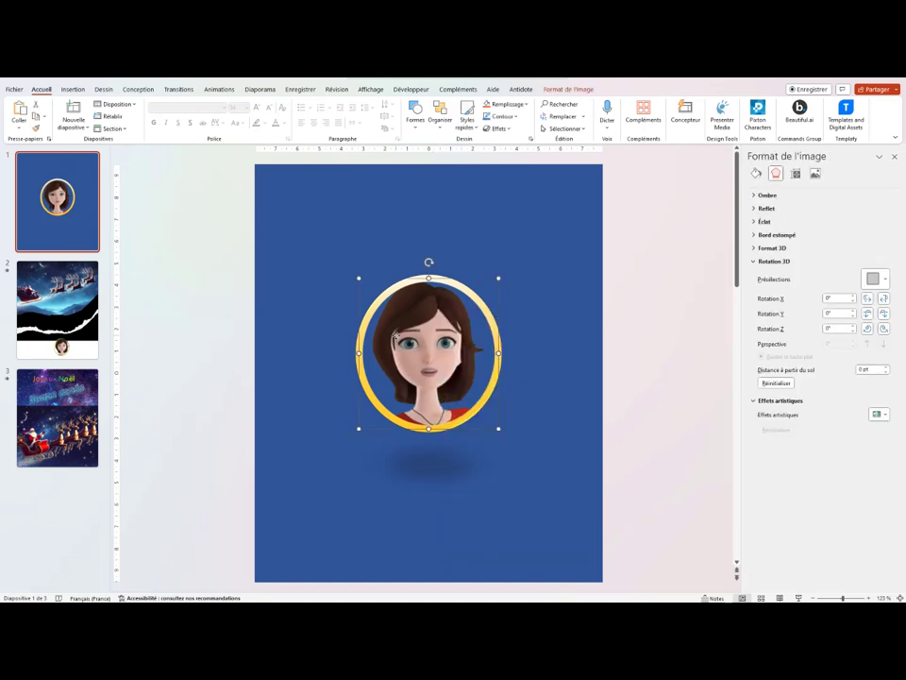
right_click(397, 336)
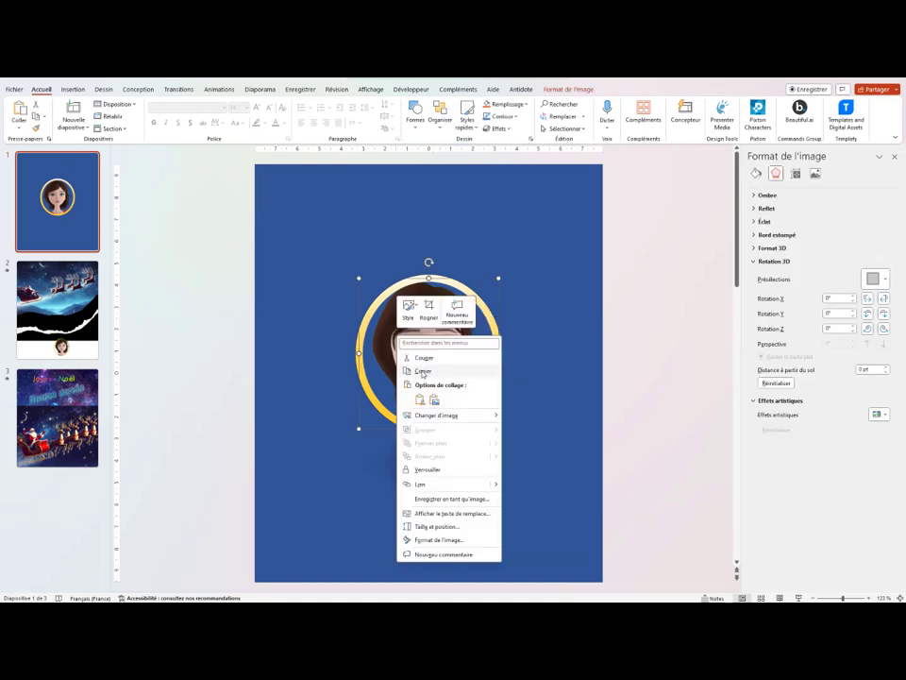
left_click(422, 372)
left_click(57, 312)
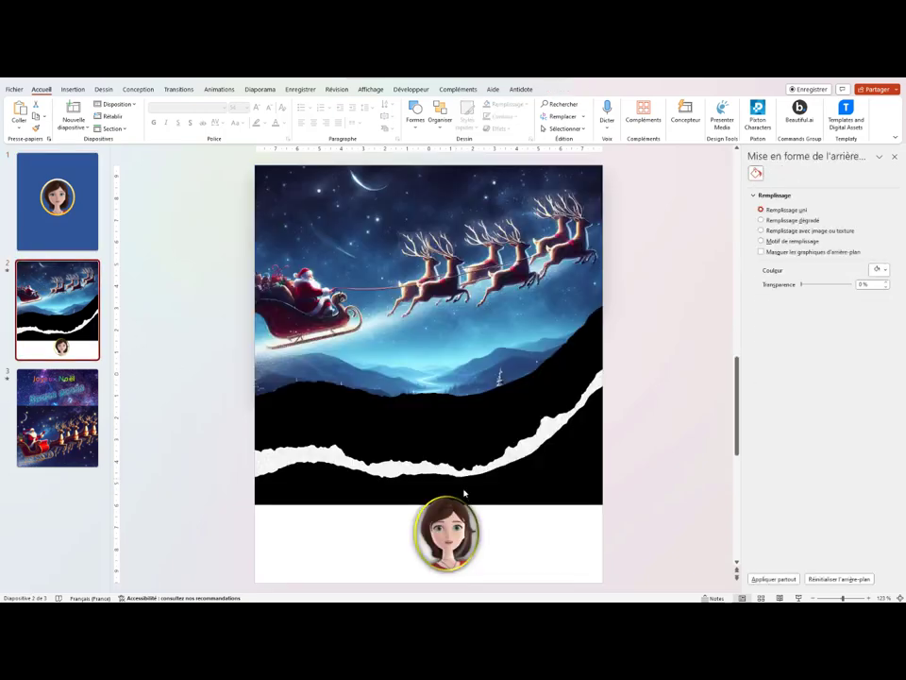
right_click(439, 542)
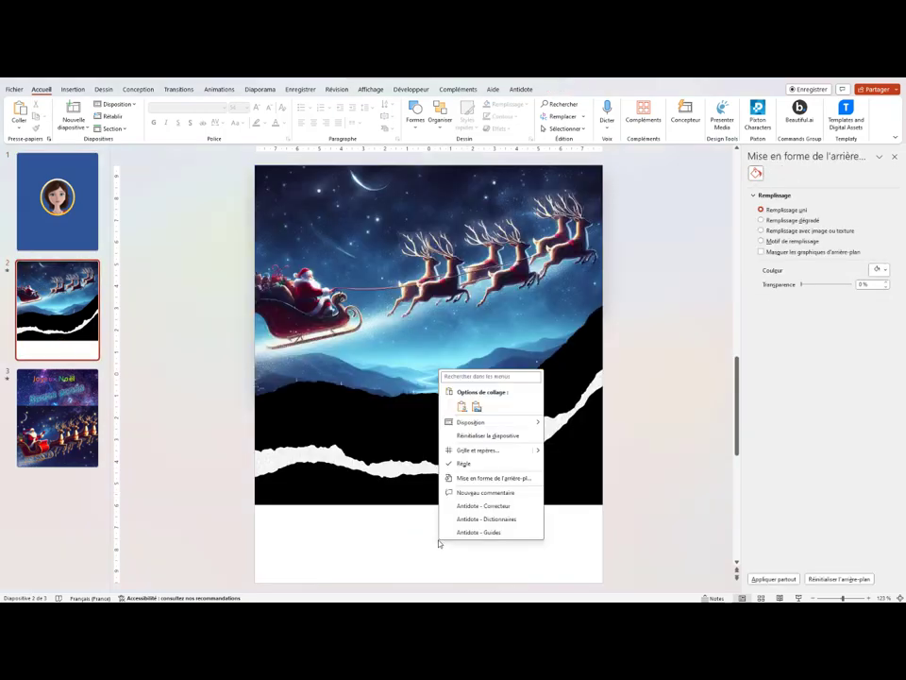
left_click(476, 407)
mouse_move(441, 364)
left_mouse_down()
mouse_move(327, 450)
mouse_move(349, 449)
left_mouse_up()
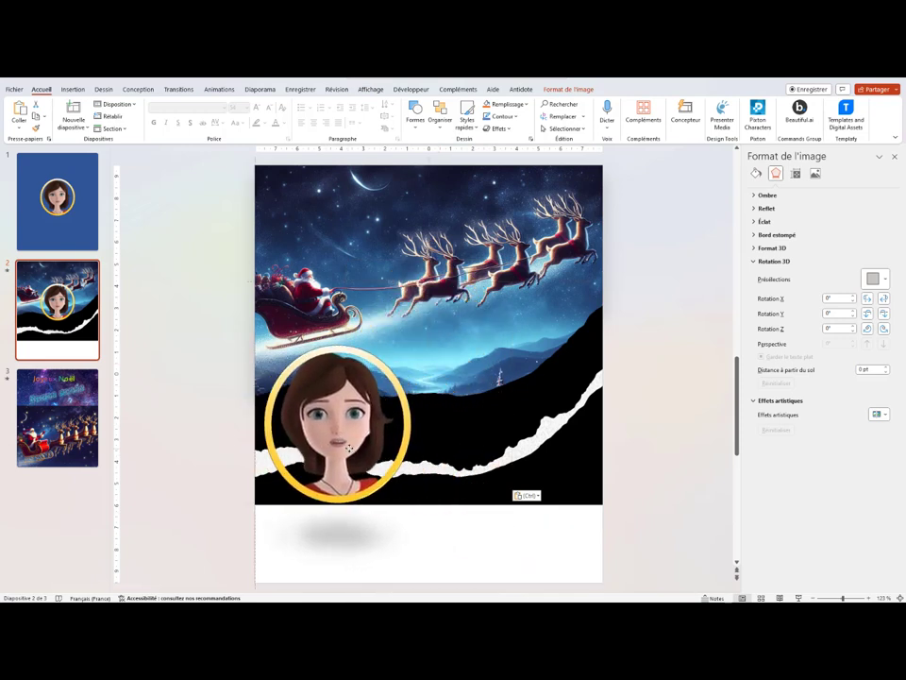
Copy the moonlit Santa sleigh image from the browser, paste it on slide 3, and nudge it to the top
left_click(462, 540)
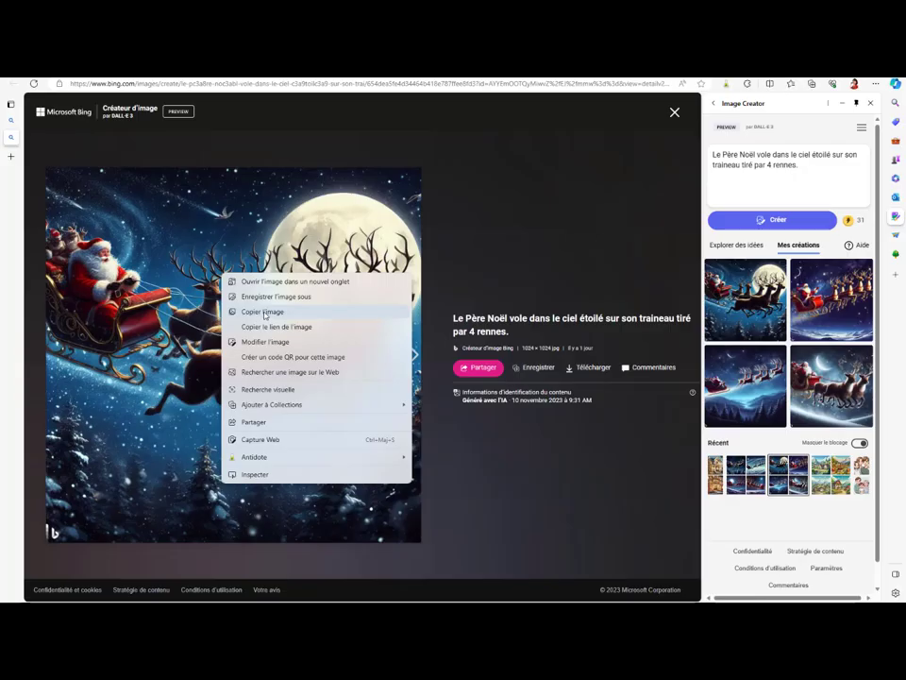
left_click(264, 315)
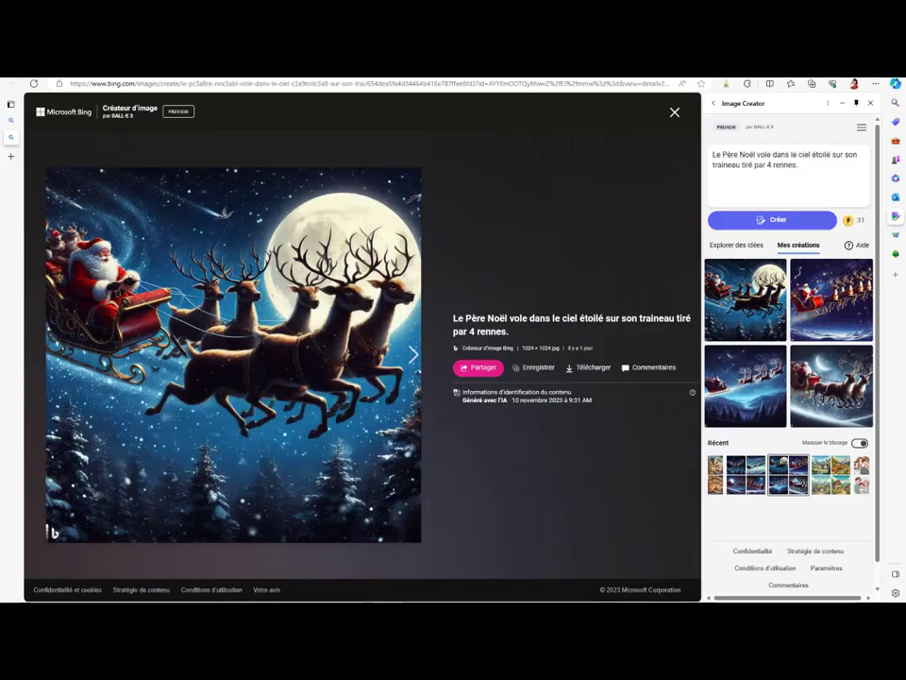
left_click(323, 564)
right_click(347, 232)
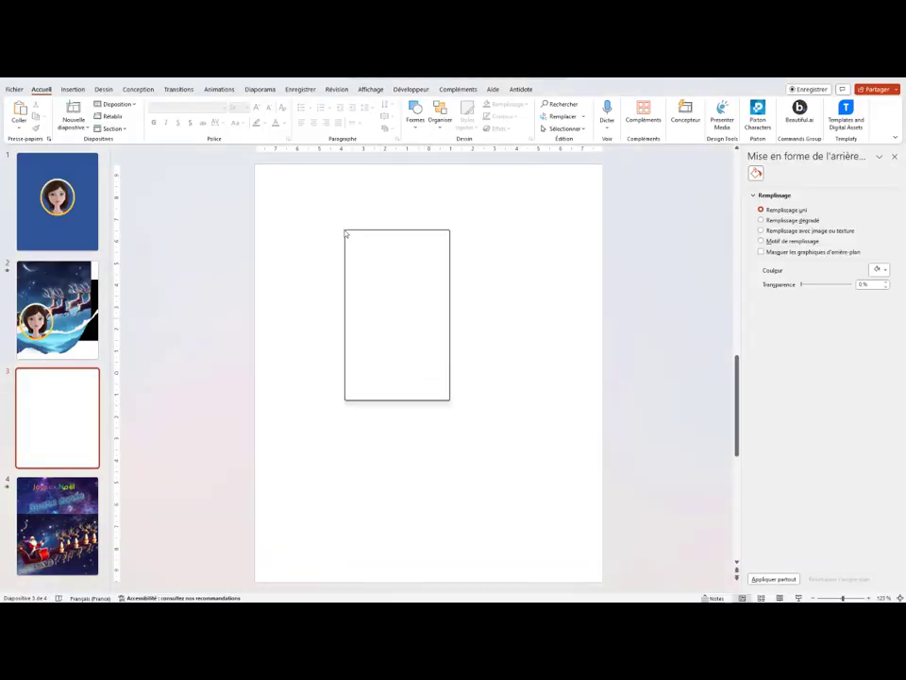
left_click(396, 265)
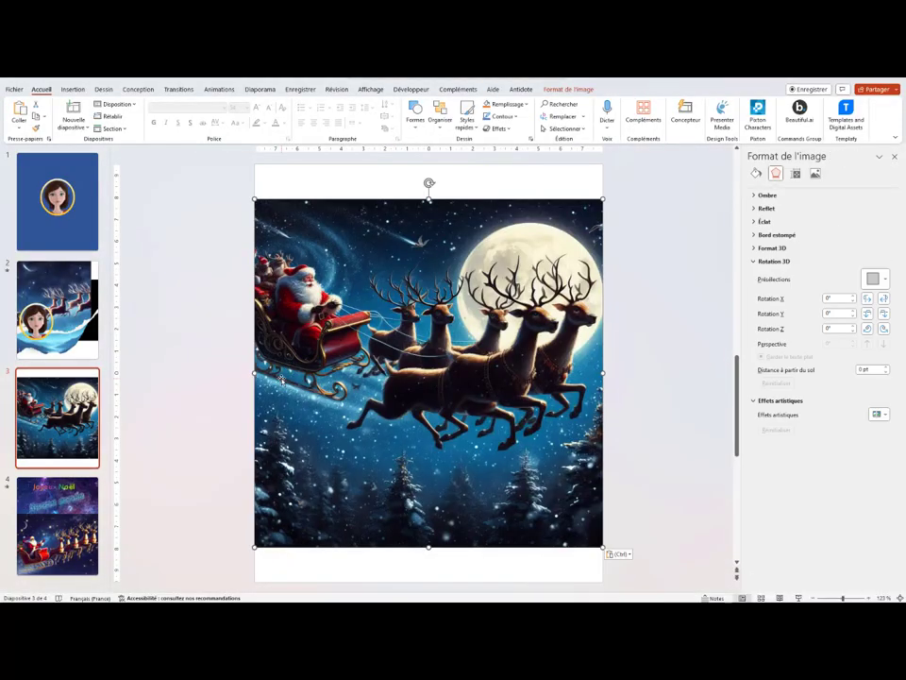
key("Up")
key("Up")
key("Up")
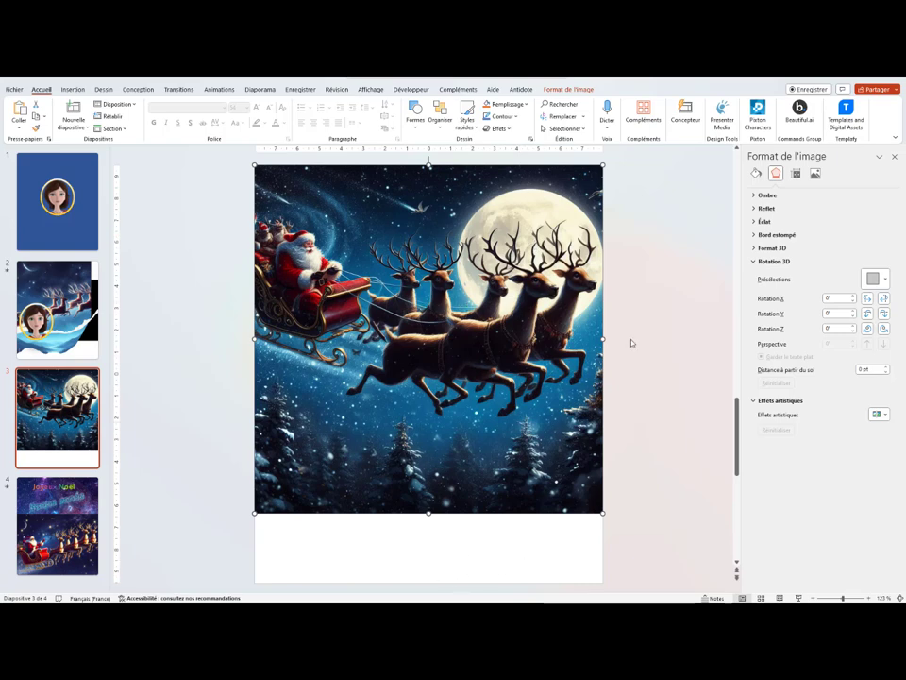
Give slide 3 a navy-to-black gradient background sampled from the picture, then return to slide 1
left_click(138, 88)
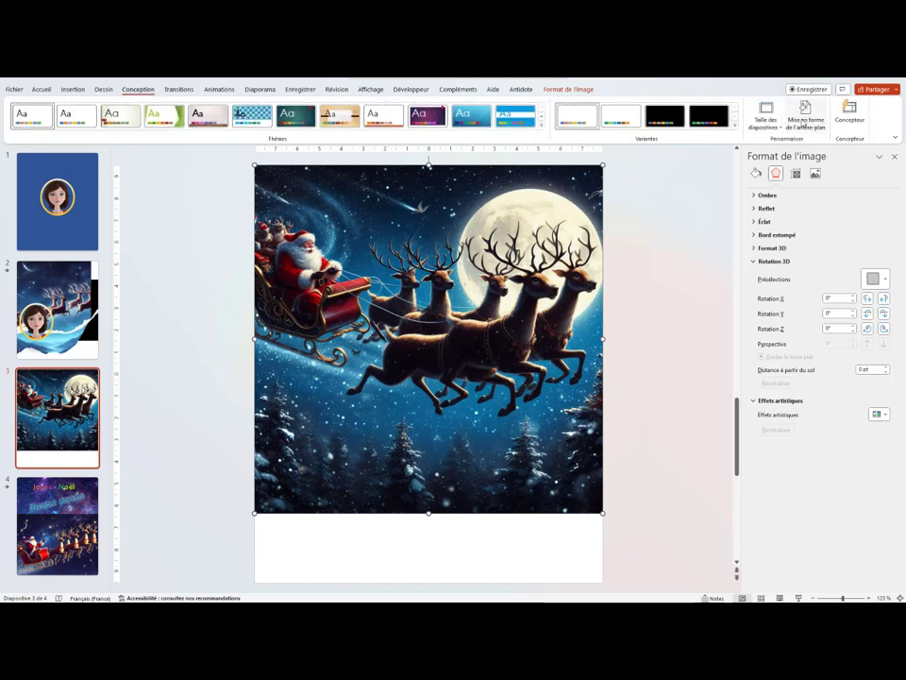
left_click(803, 118)
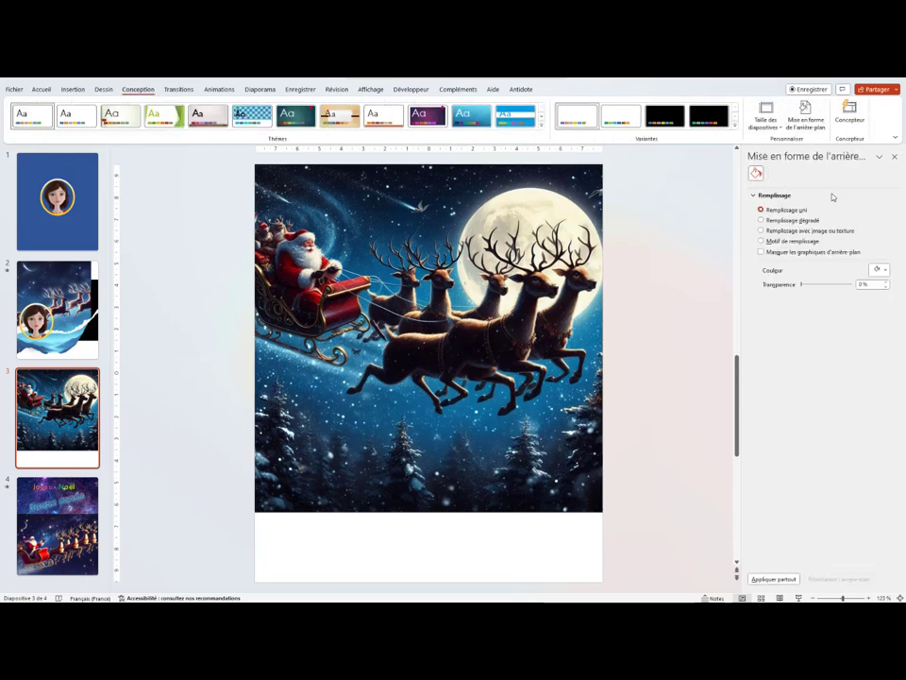
left_click(885, 271)
left_click(837, 423)
left_click(526, 502)
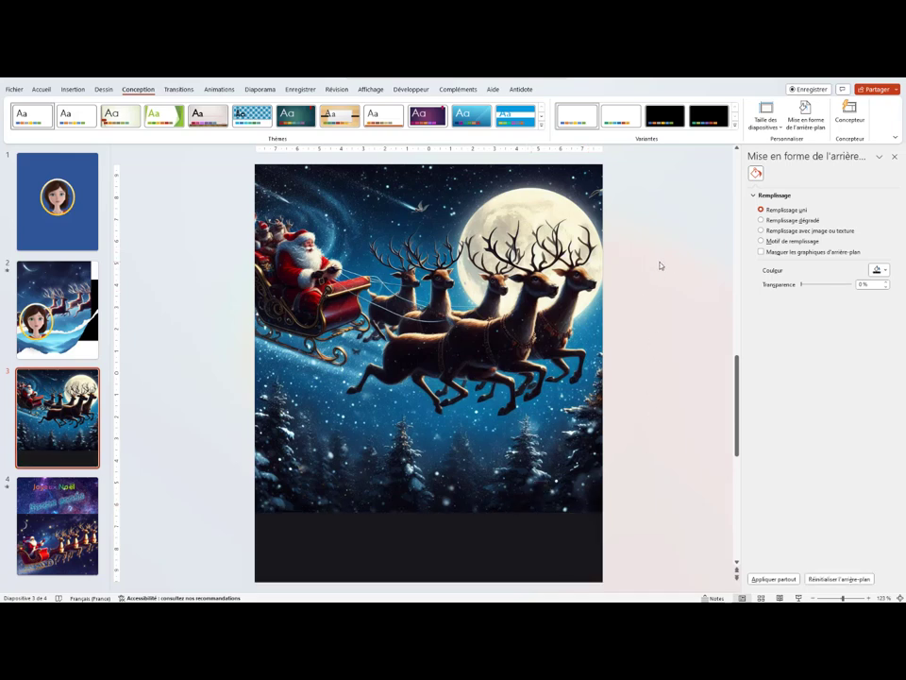
left_click(720, 120)
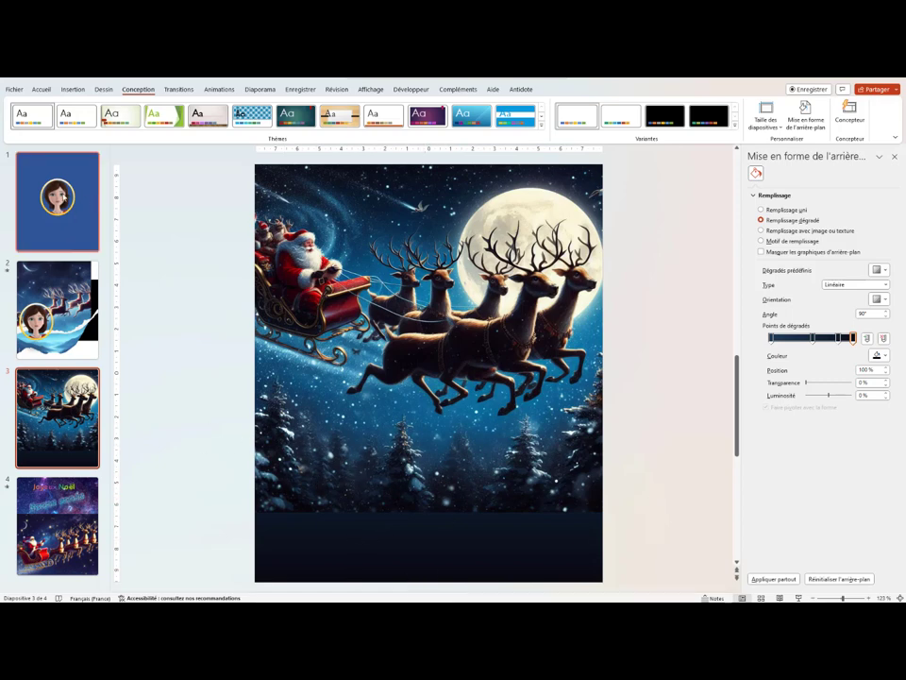
left_click(63, 242)
left_click(442, 324)
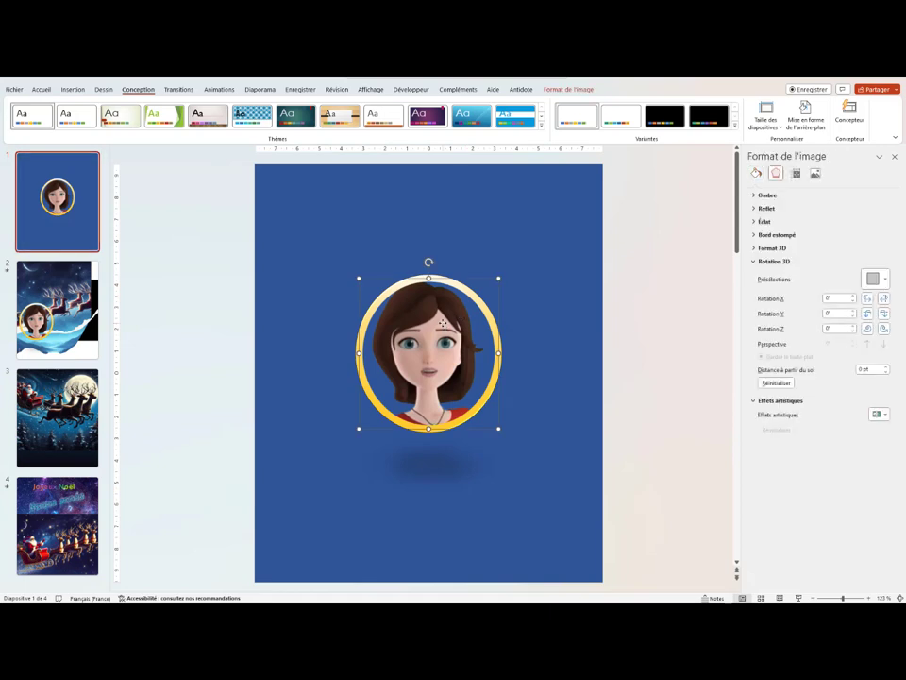
Copy the framed portrait from slide 1 and paste it onto slide 3
right_click(442, 324)
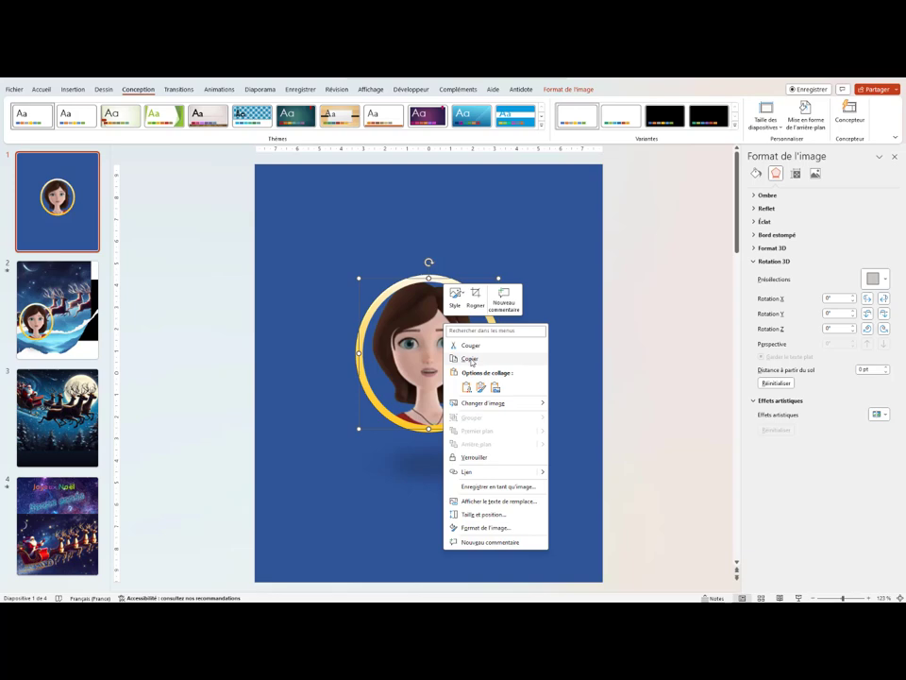
left_click(470, 359)
left_click(57, 416)
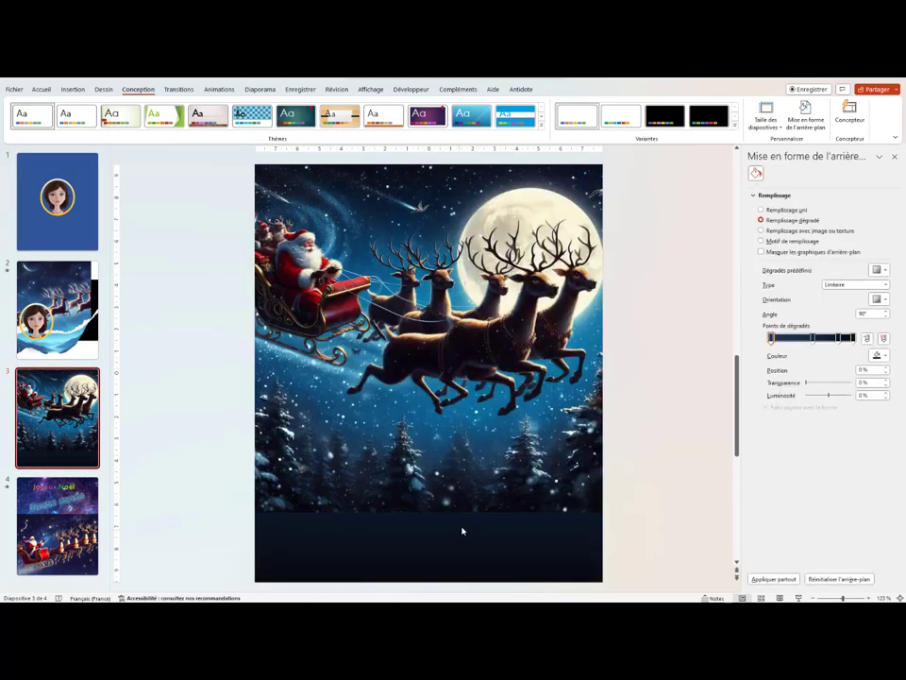
left_click(454, 507)
right_click(433, 265)
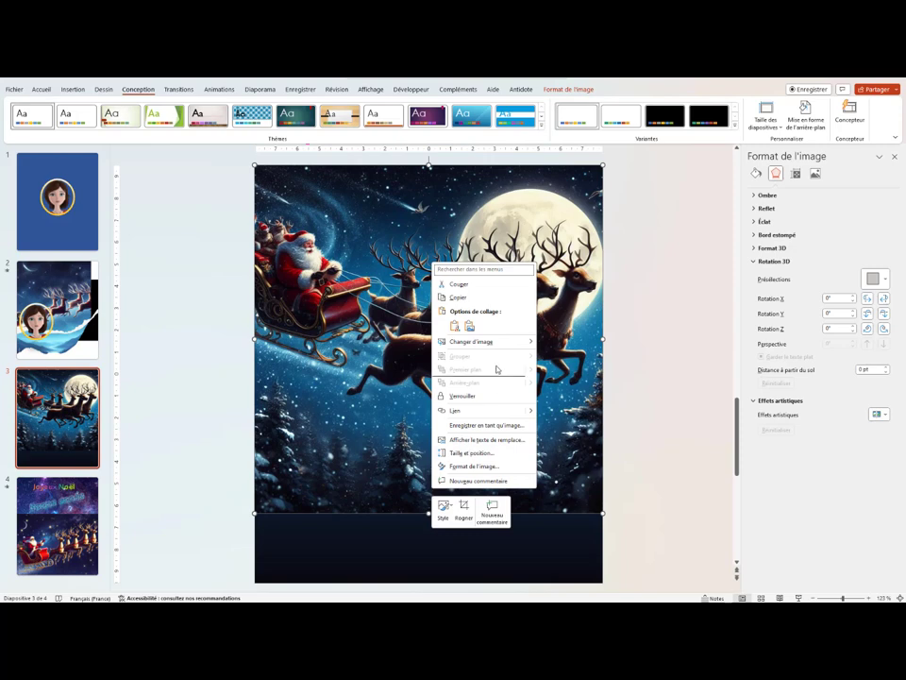
left_click(469, 327)
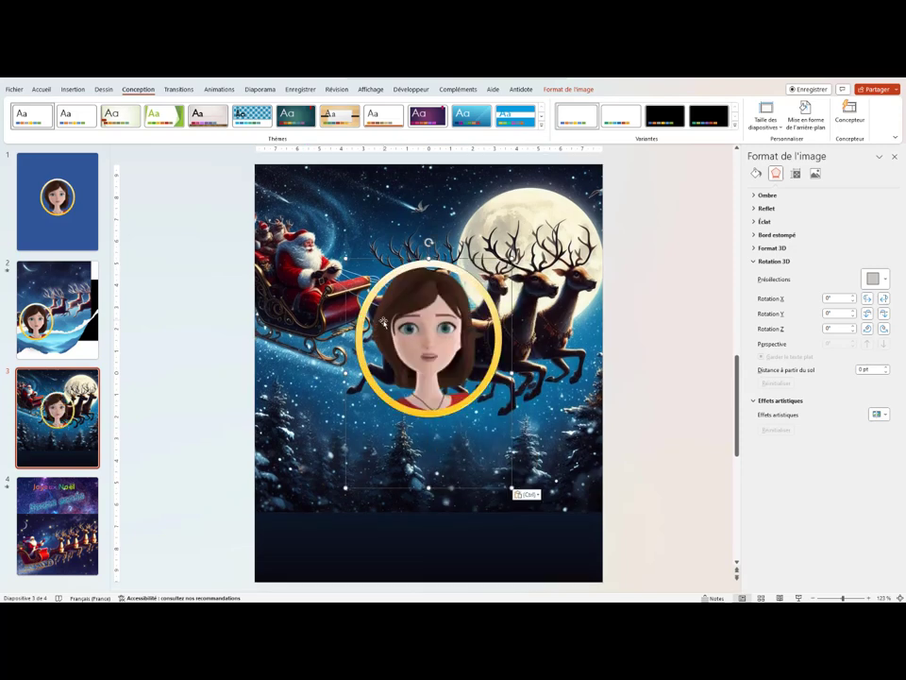
Shrink the round portrait and place it at the lower right, just above the dark band
left_click_drag(452, 299, 520, 457)
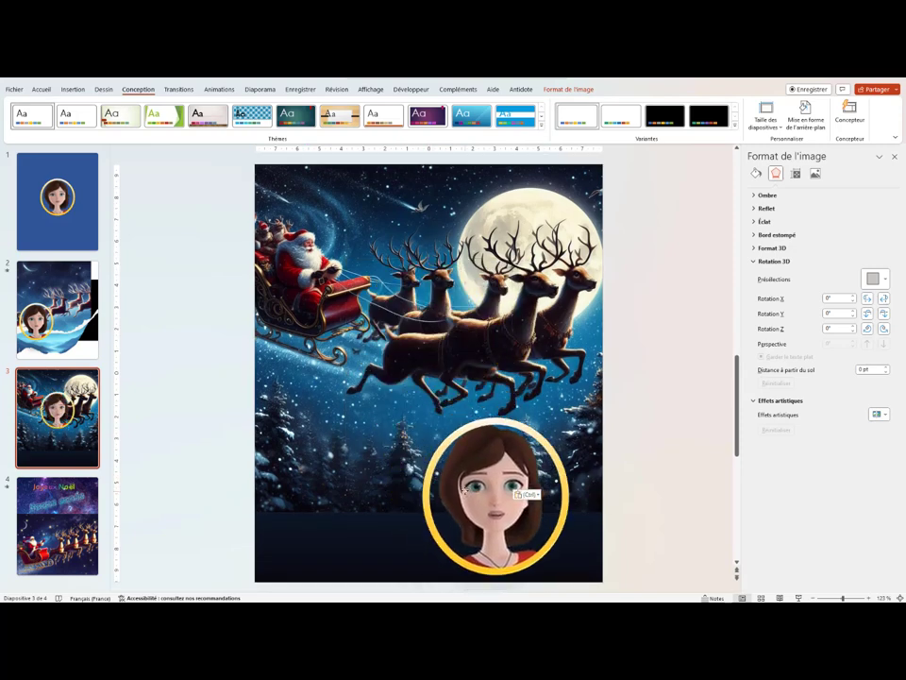
left_click_drag(578, 413, 542, 449)
left_click_drag(477, 496, 521, 462)
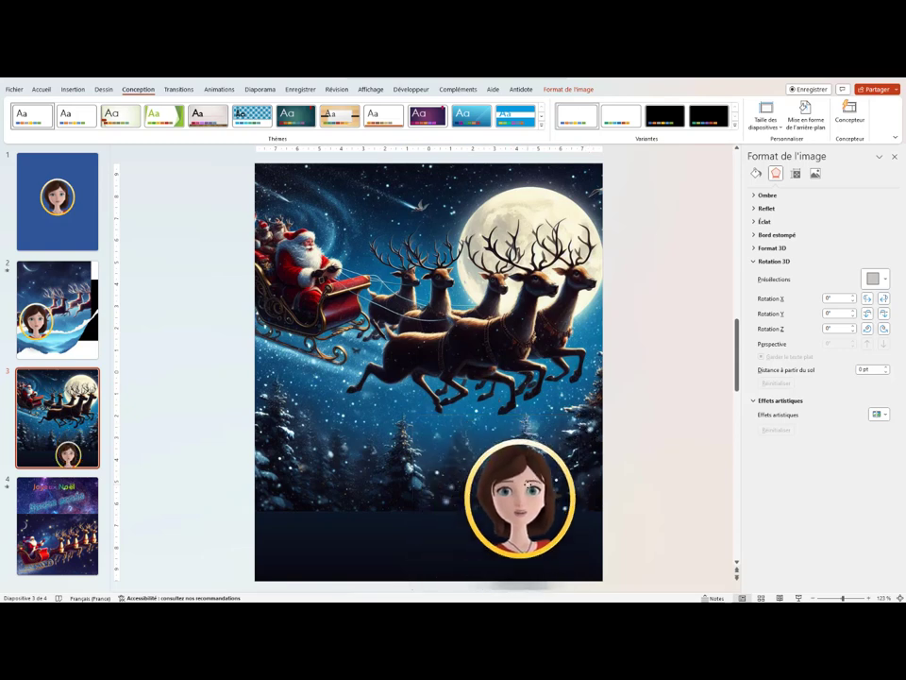
left_click(467, 444)
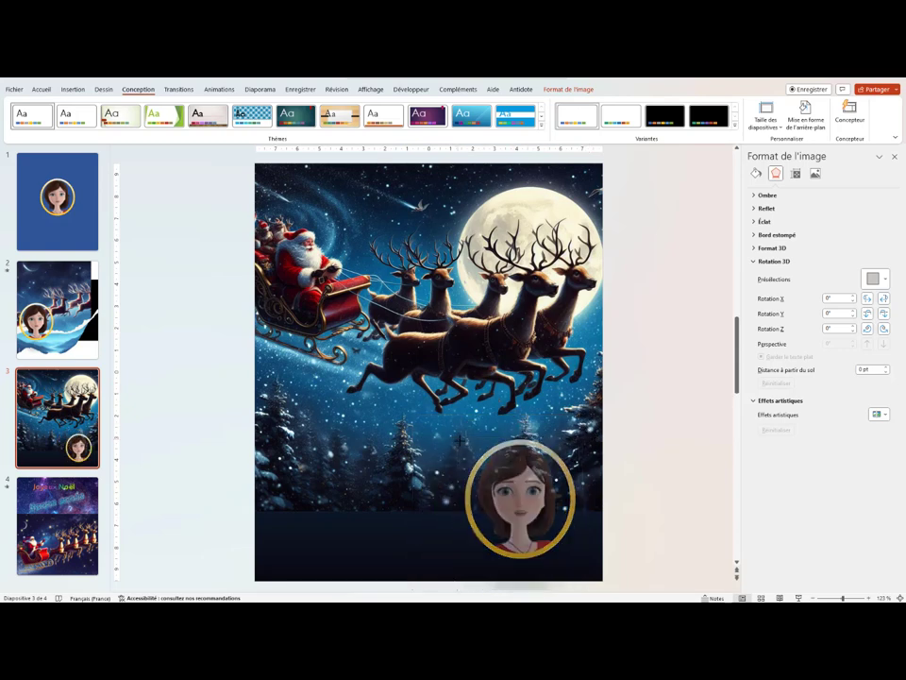
left_click(525, 492)
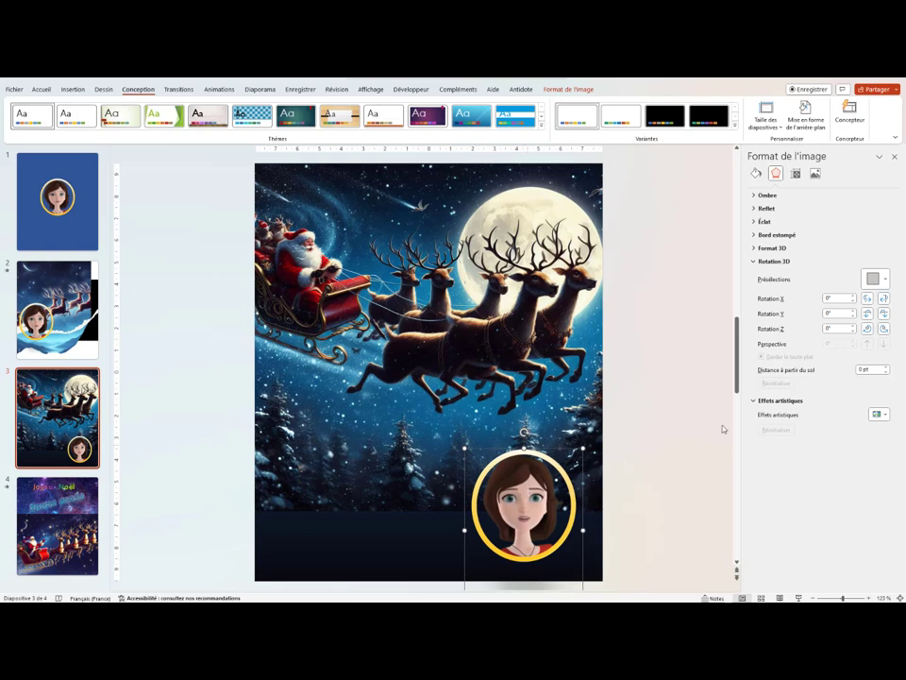
scroll(688, 387, "down", 2)
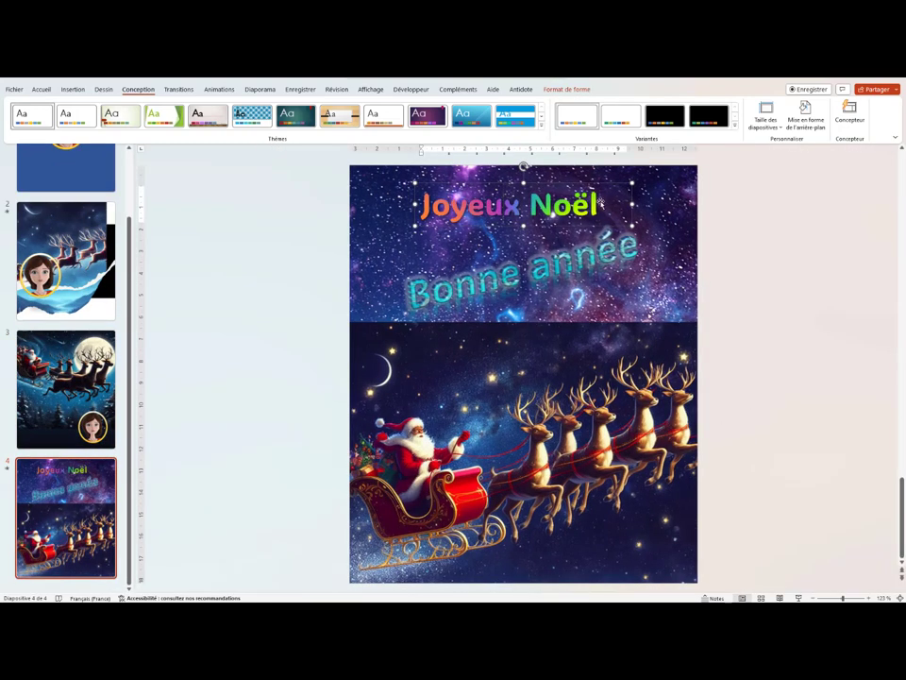
Open the Animation Pane and preview the slide's existing Joyeux Noël animation
left_click(218, 90)
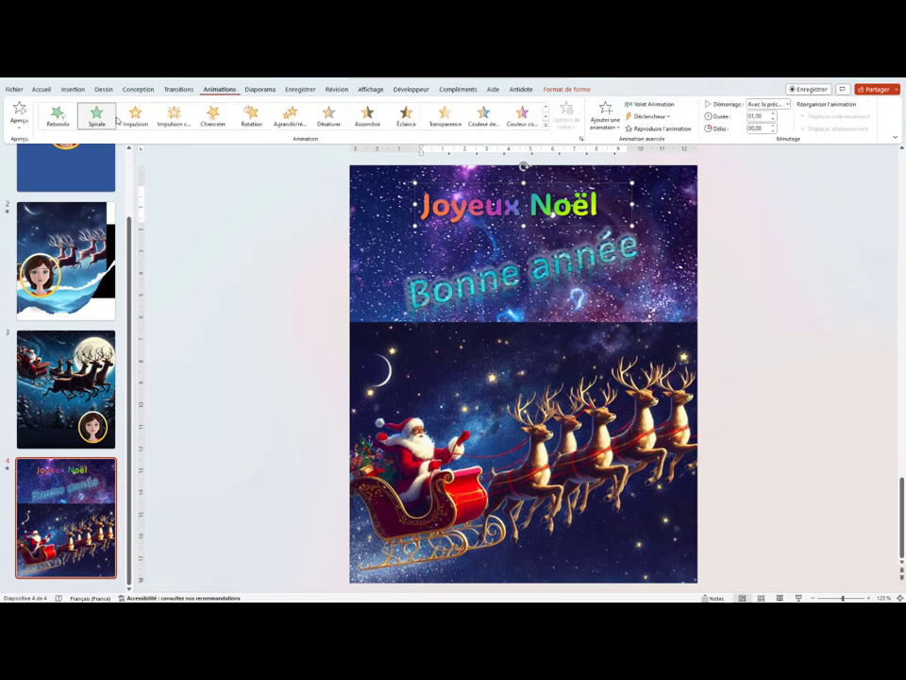
left_click(647, 105)
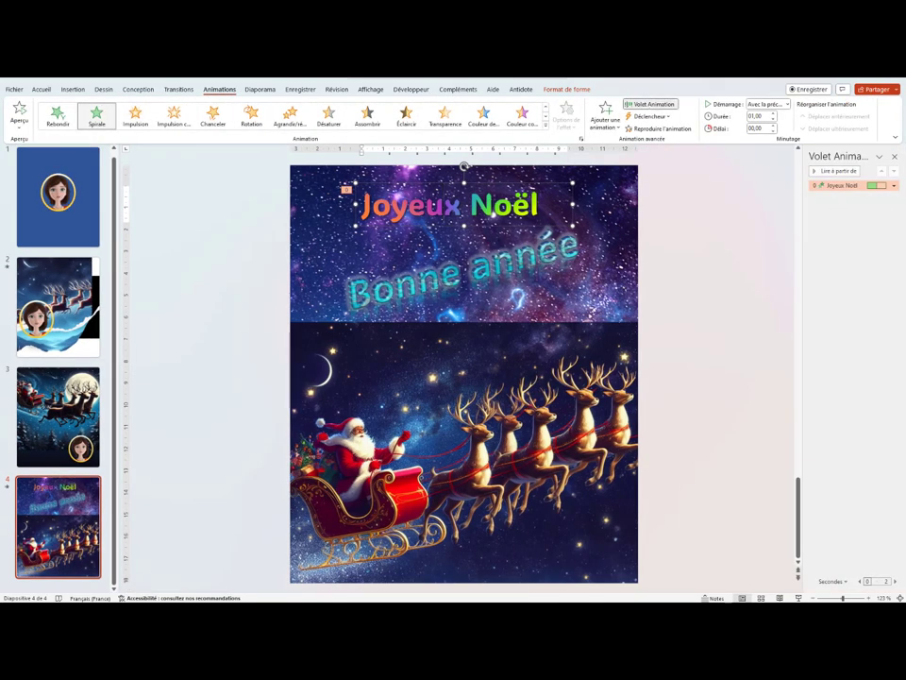
left_click(839, 207)
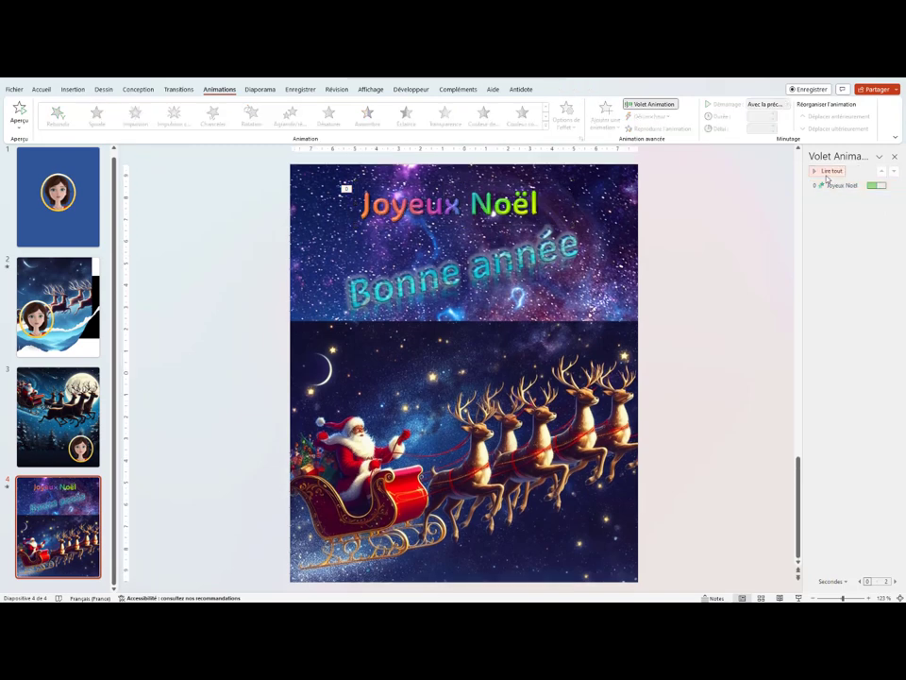
left_click(829, 171)
Give Bonne année the Agrandir et tourner animation, starting after the previous one
left_click(437, 249)
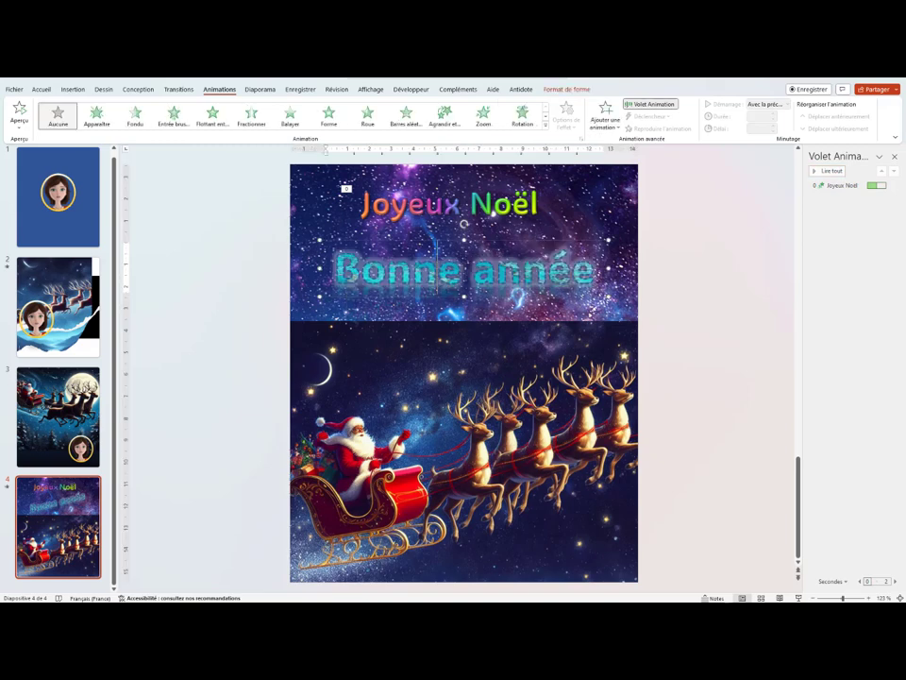
left_click(445, 117)
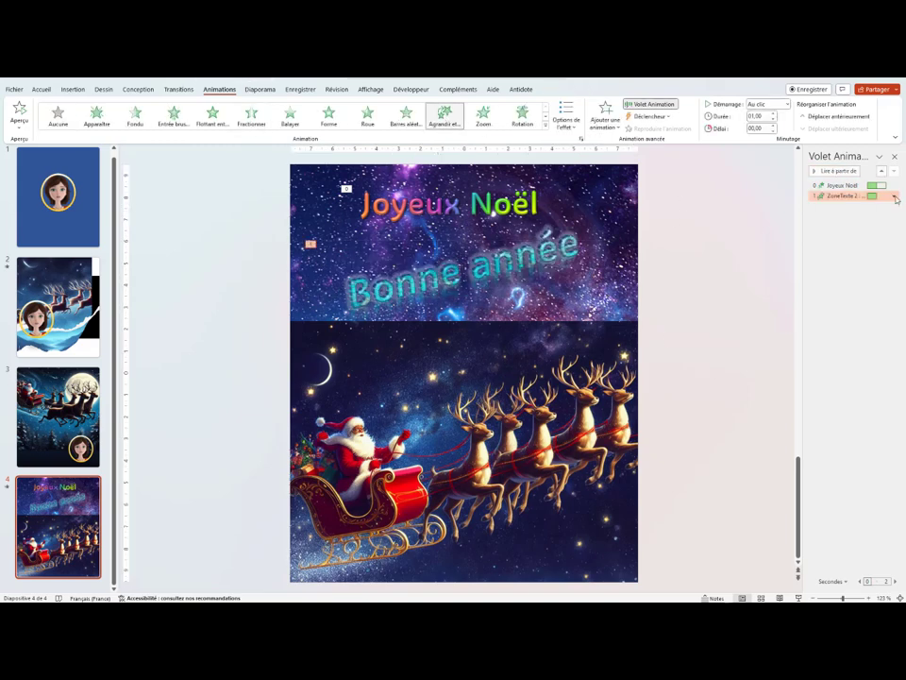
left_click(894, 197)
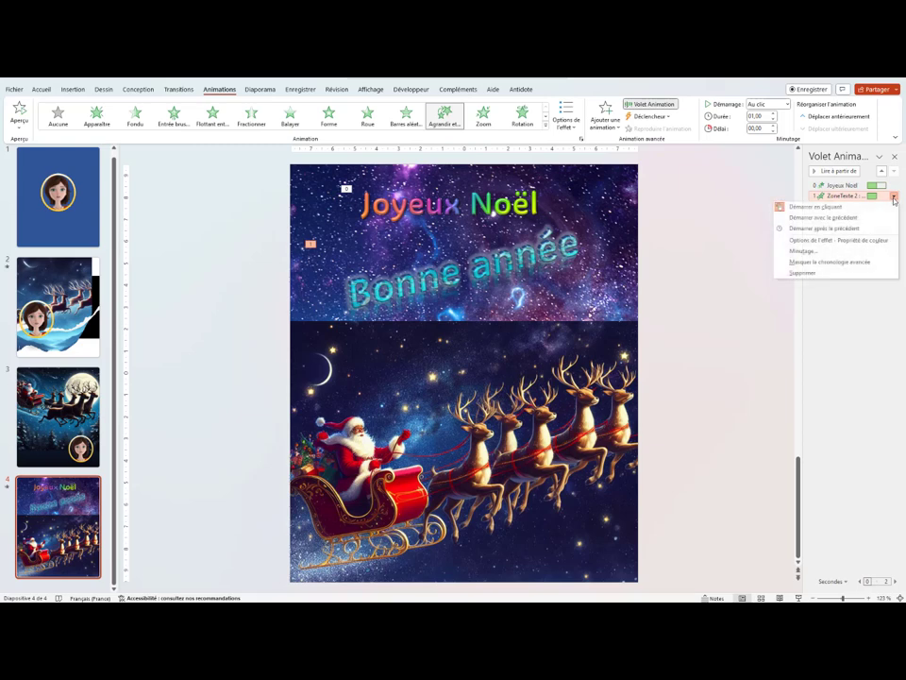
left_click(824, 228)
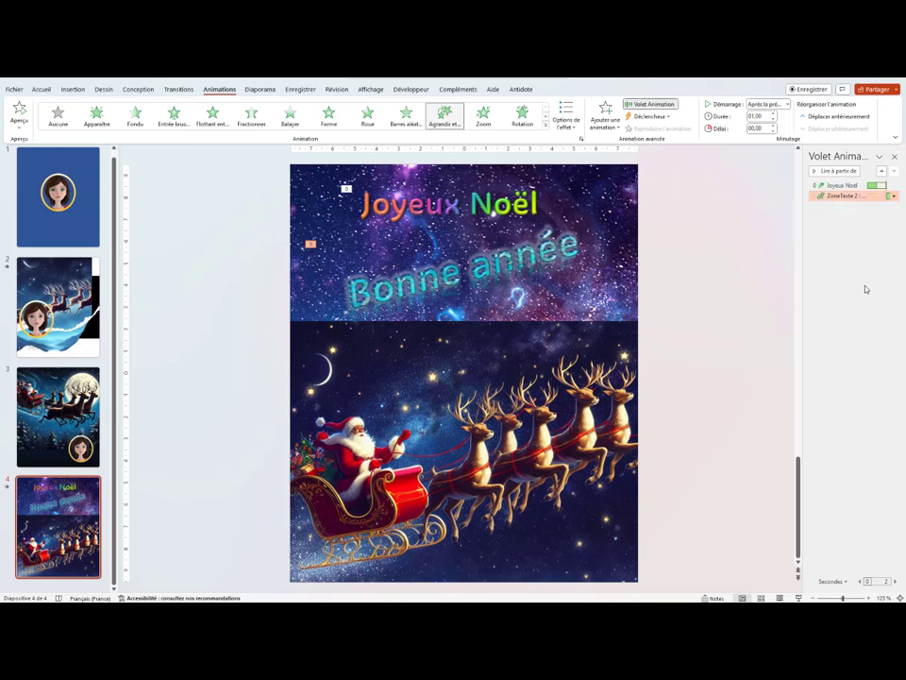
Make Bonne année's text animate letter by letter, then preview all slide animations
left_click(893, 196)
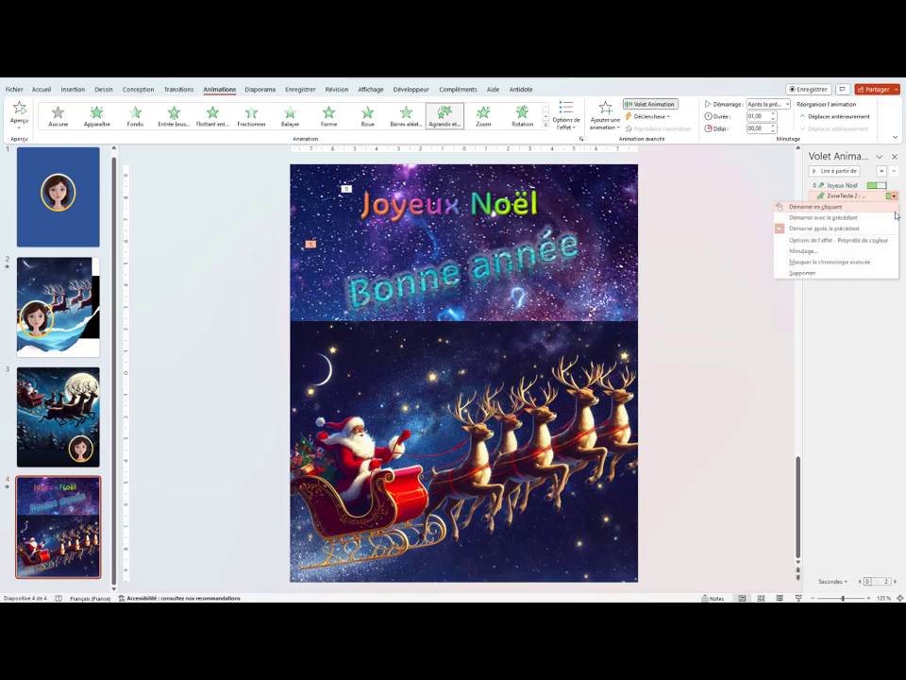
left_click(838, 239)
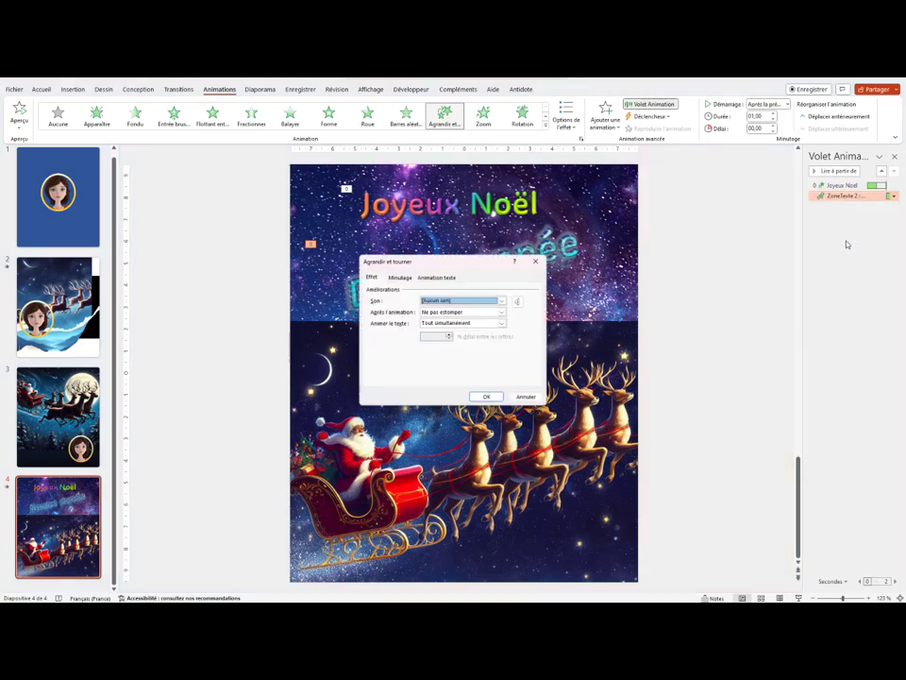
left_click(503, 326)
left_click(439, 345)
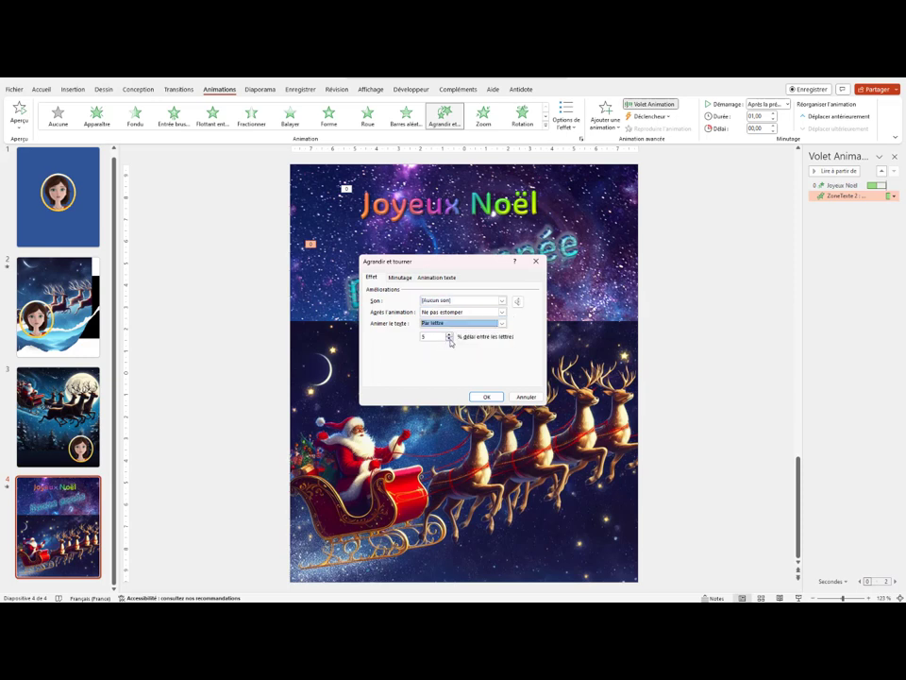
key("Return")
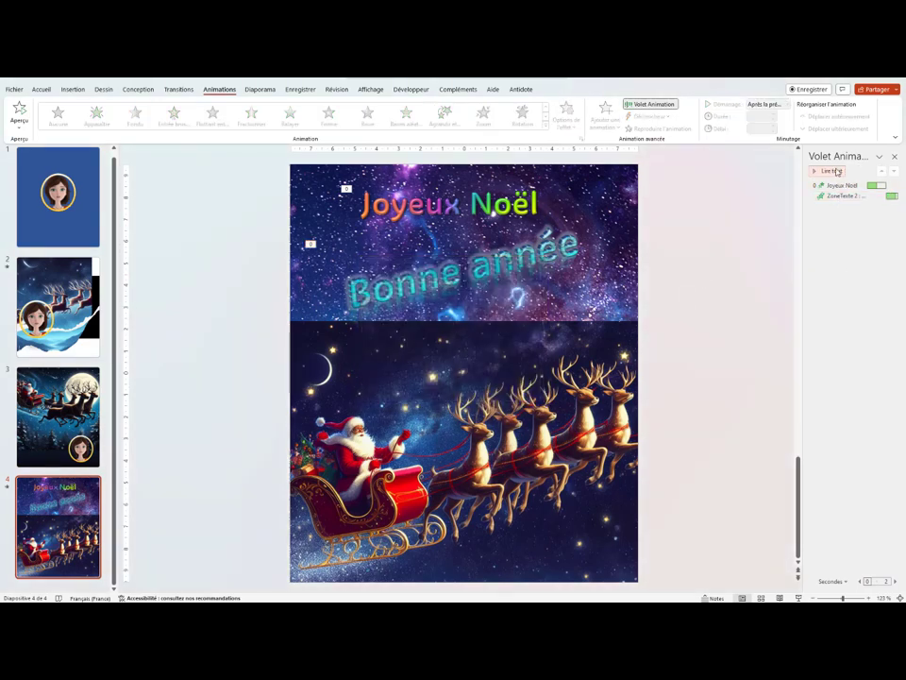
left_click(834, 171)
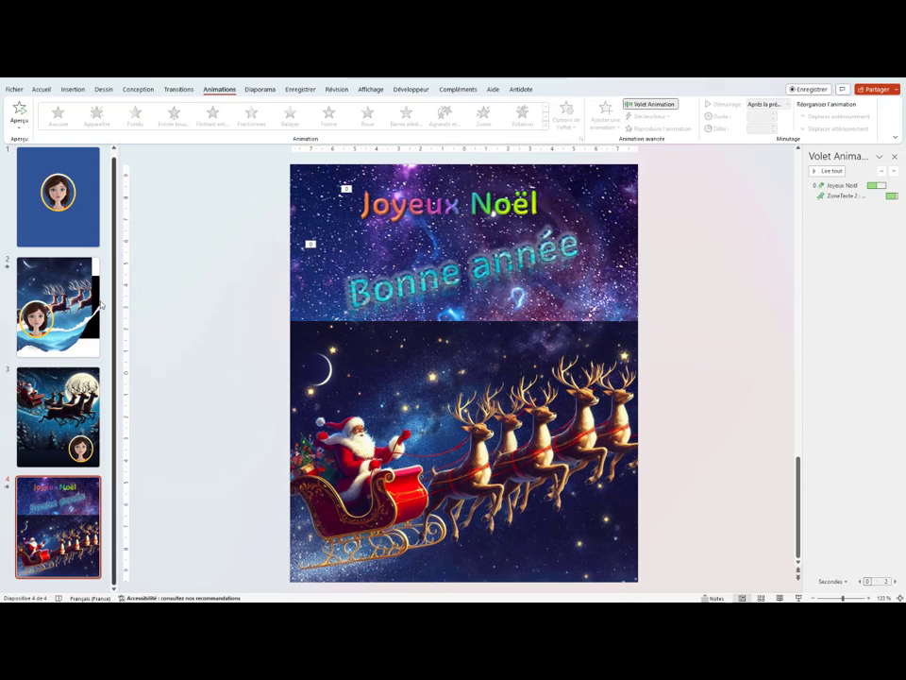
Export slide 4 to 4 as an animated GIF, transparent background, Très grande Full HD quality
left_click(11, 88)
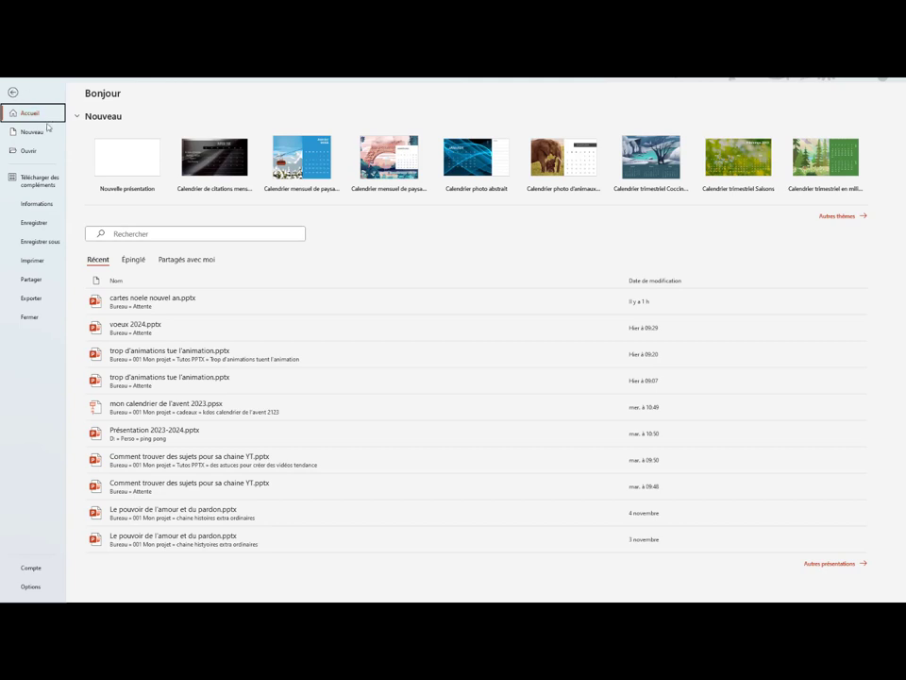
left_click(34, 297)
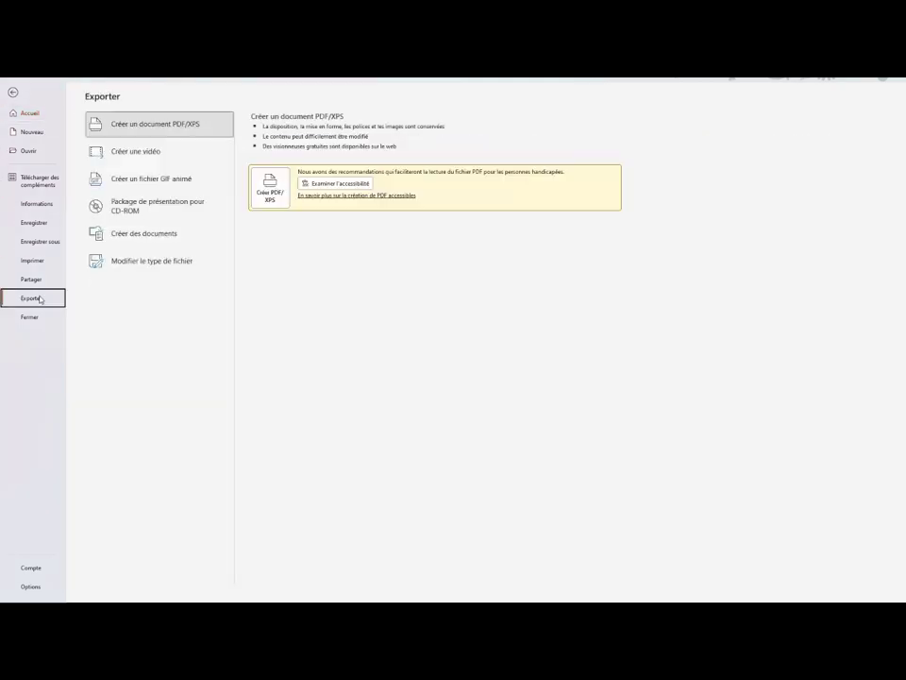
left_click(132, 183)
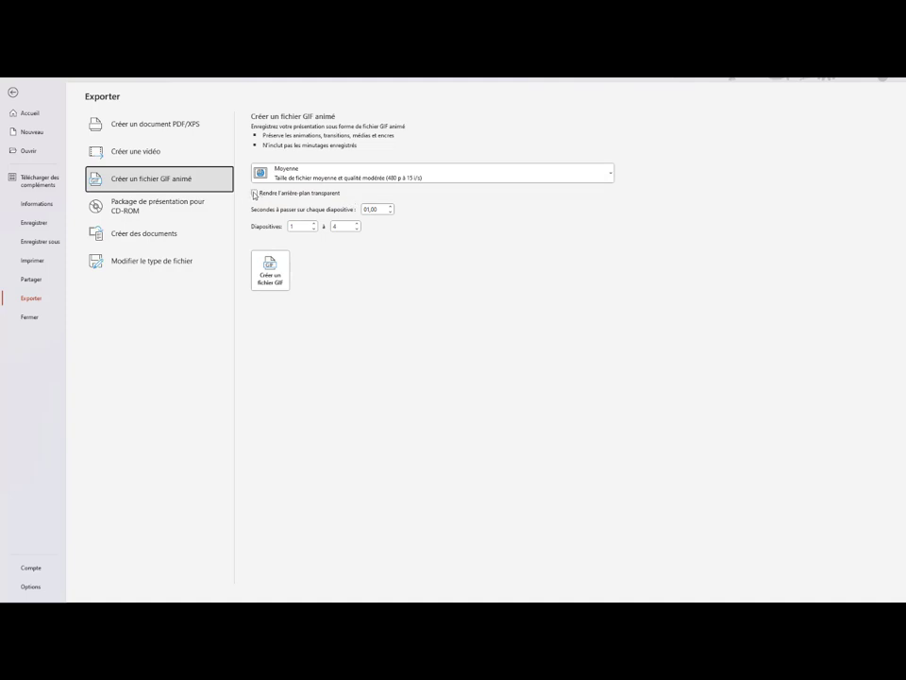
left_click(254, 194)
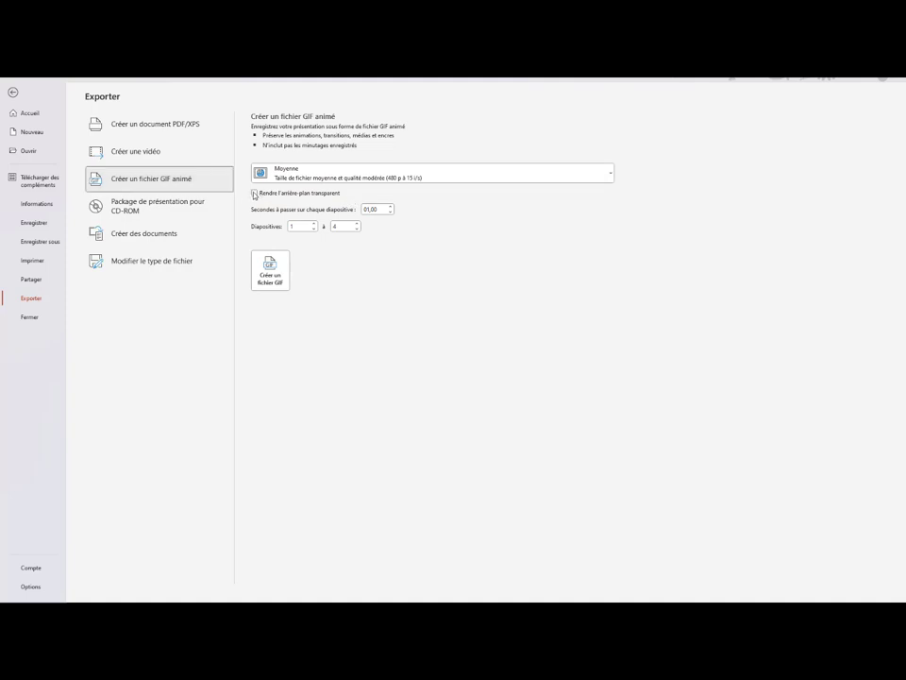
left_click(313, 224)
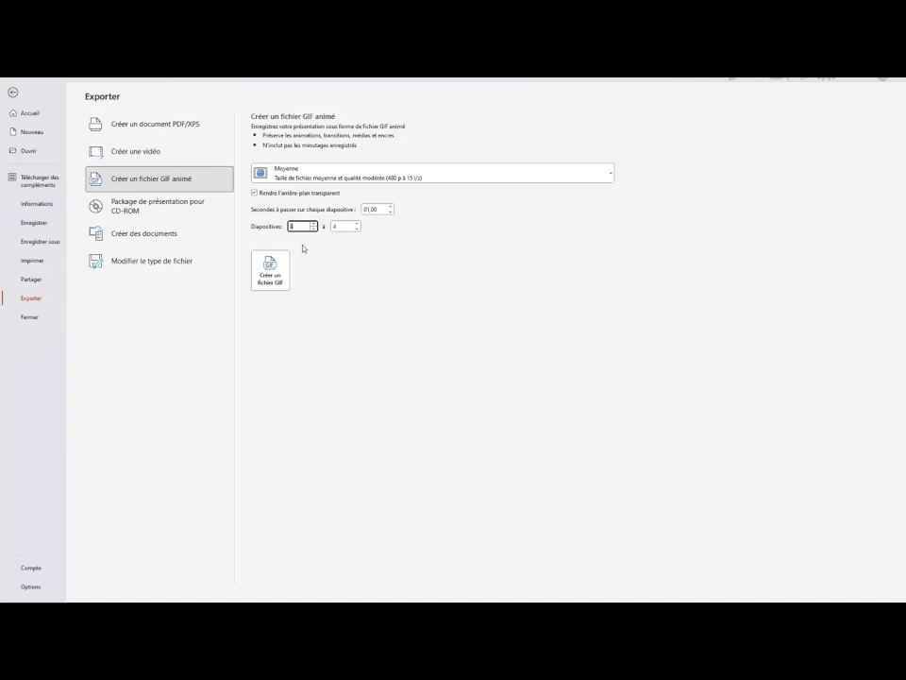
type("4")
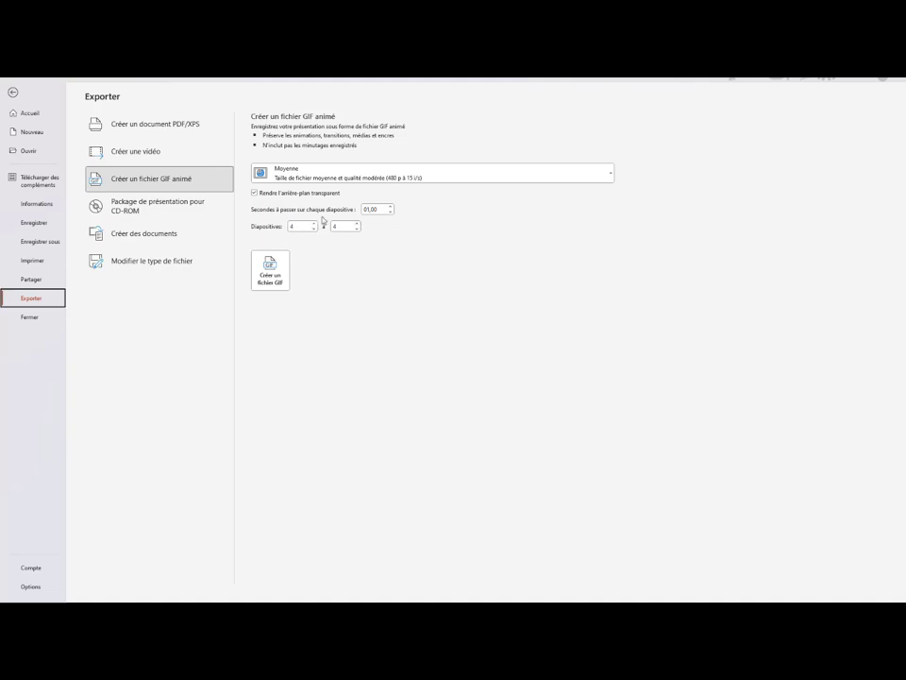
left_click(309, 173)
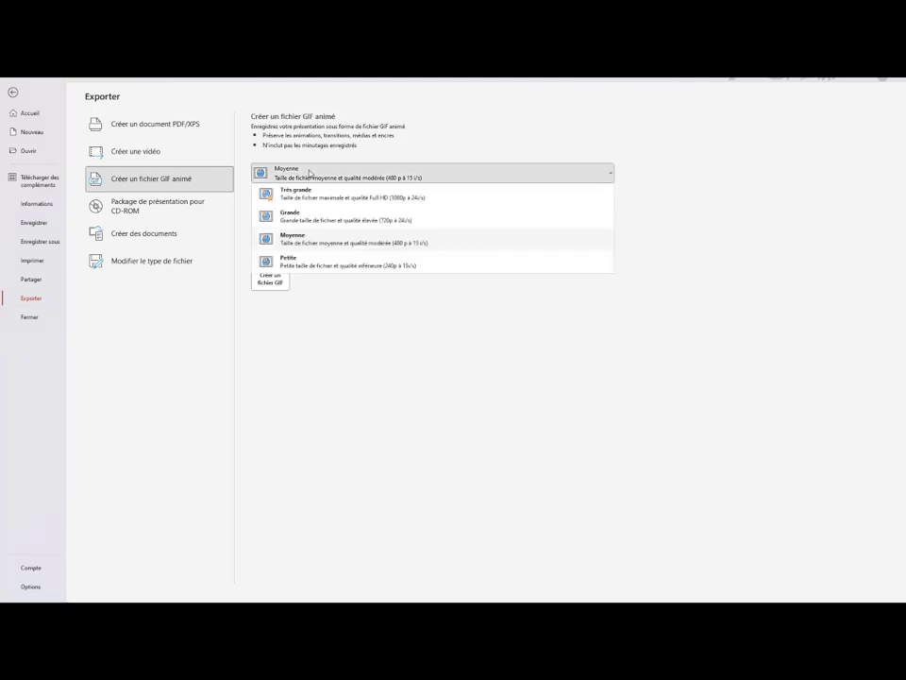
left_click(286, 193)
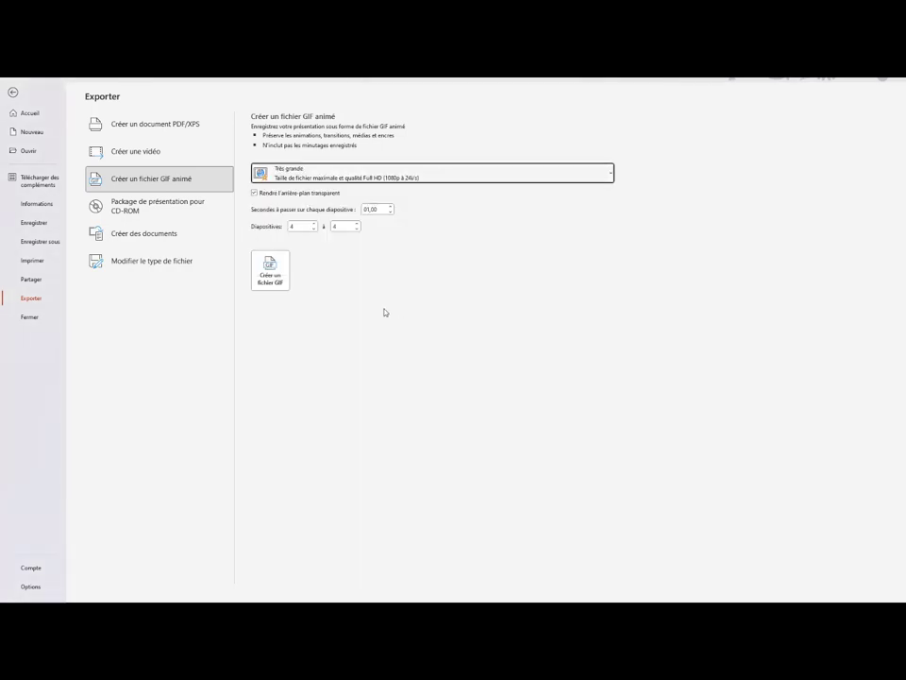
left_click(270, 269)
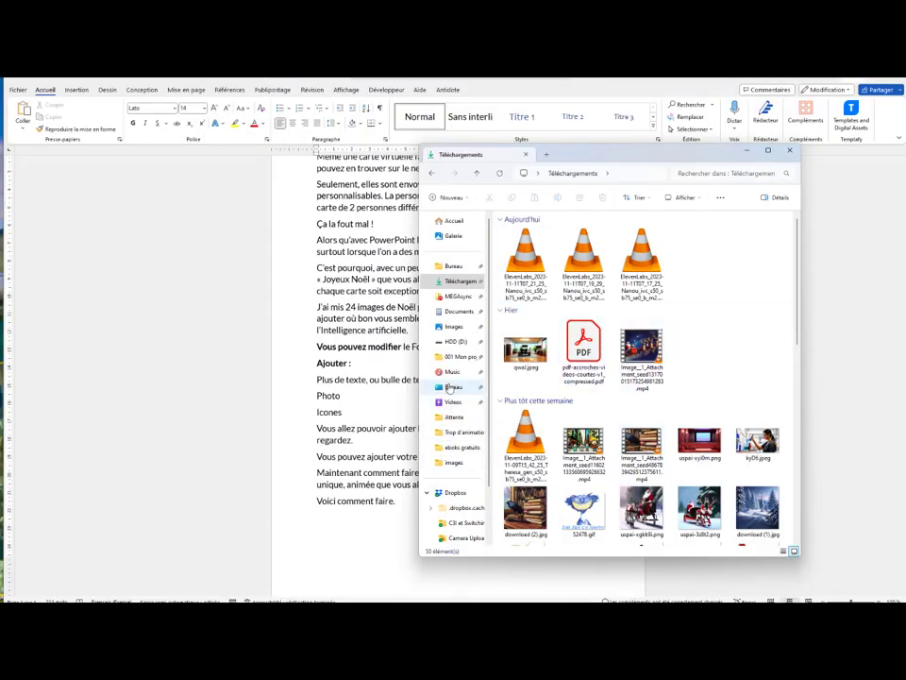
Open noel1.gif from the Bureau folder to view the animated card
left_click(454, 387)
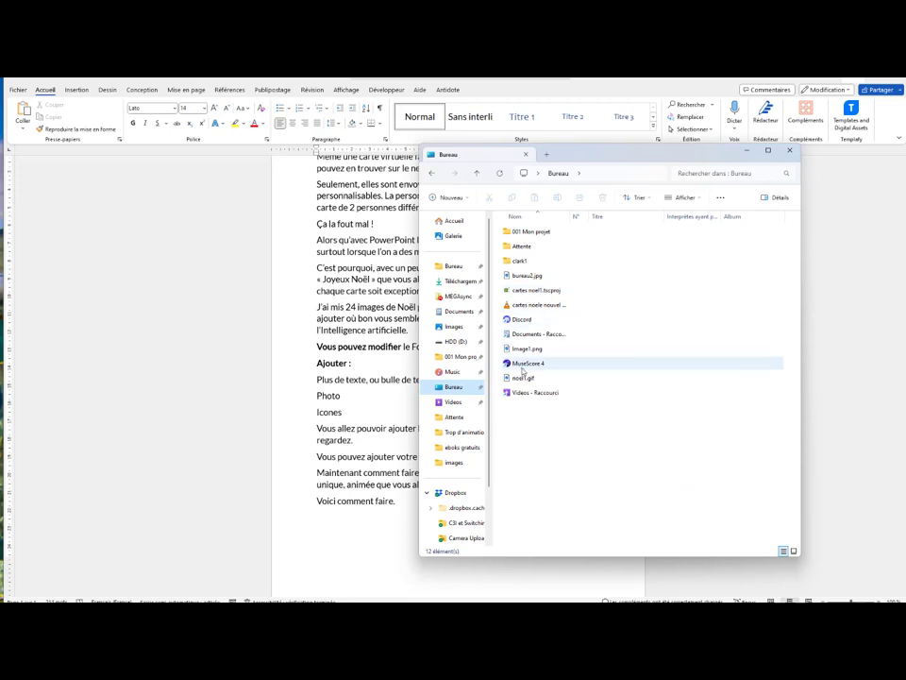
left_click(519, 380)
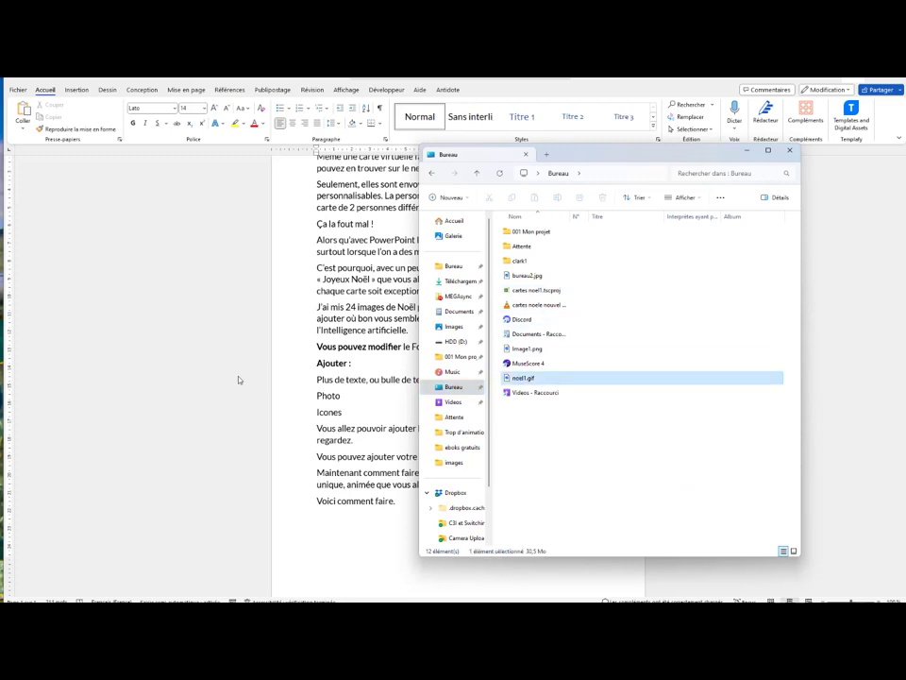
right_click(524, 377)
left_click(543, 207)
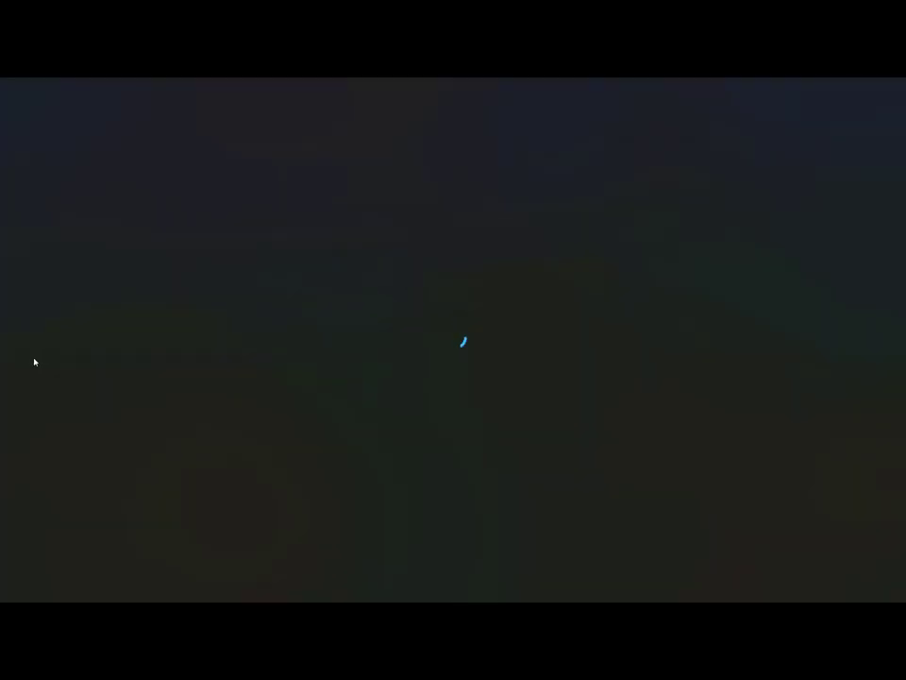